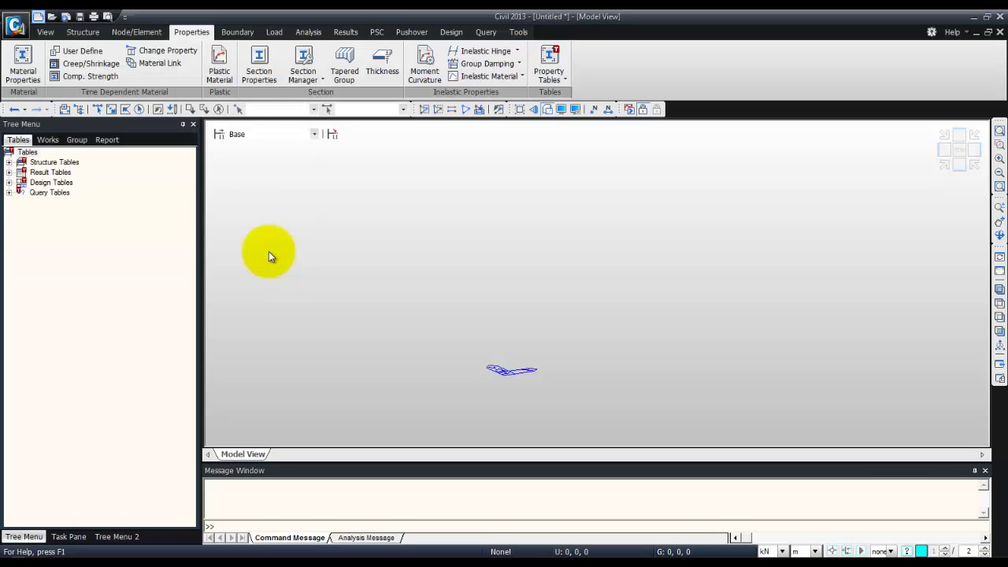
- Save the project as Untitled in the my Bridge folder
{"action": "key", "text": "ctrl+s"}
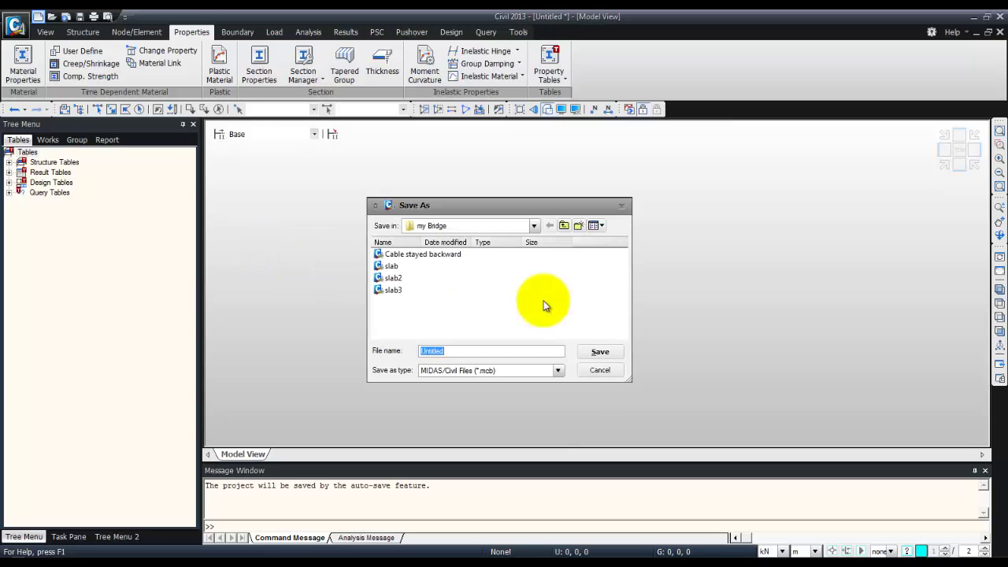
{"action": "left_click", "coordinate": [600, 352]}
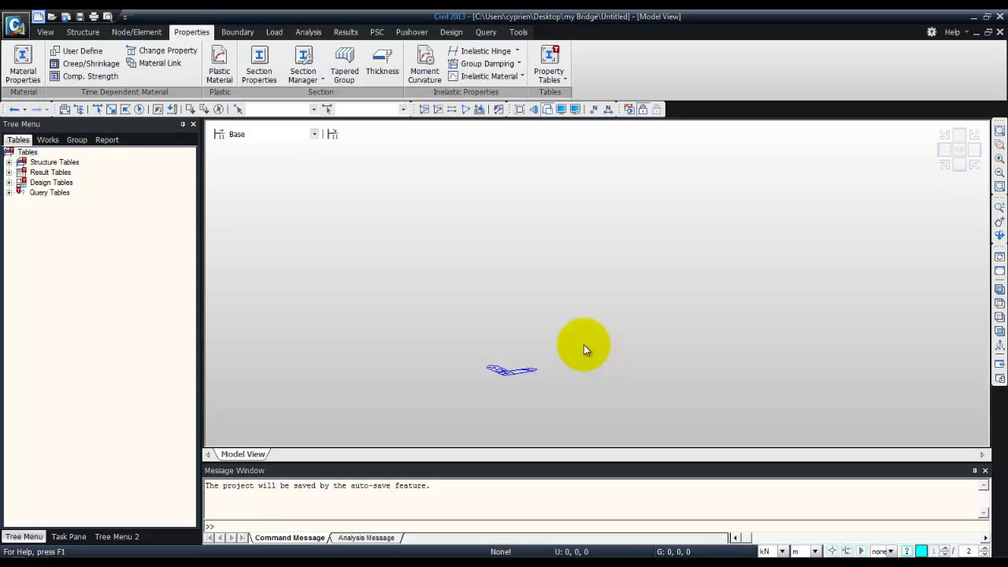
- Open the Cable Stayed Bridge Wizard
{"action": "left_click", "coordinate": [83, 31]}
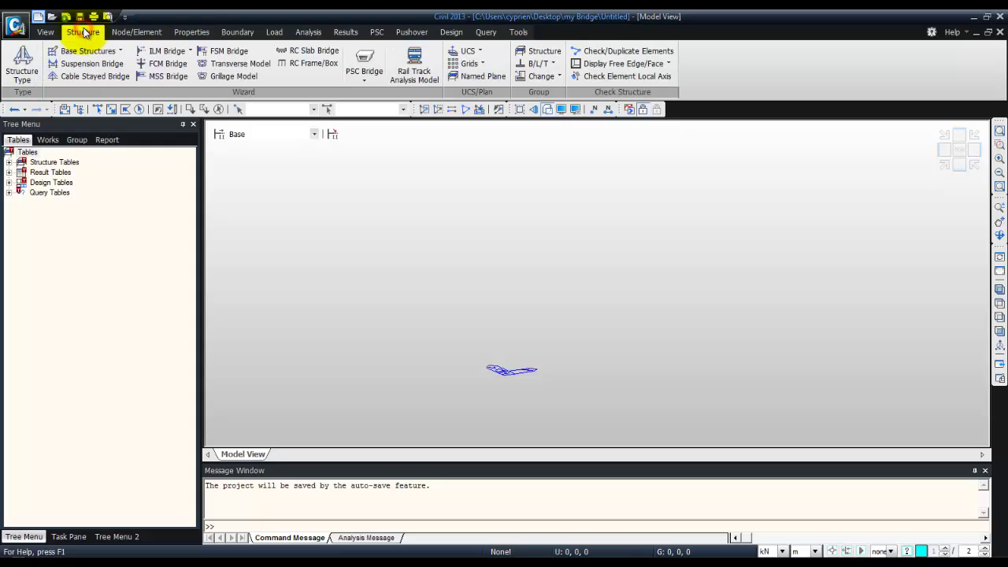
{"action": "left_click", "coordinate": [101, 82]}
{"action": "left_click_drag", "start_coordinate": [153, 55], "coordinate": [293, 66]}
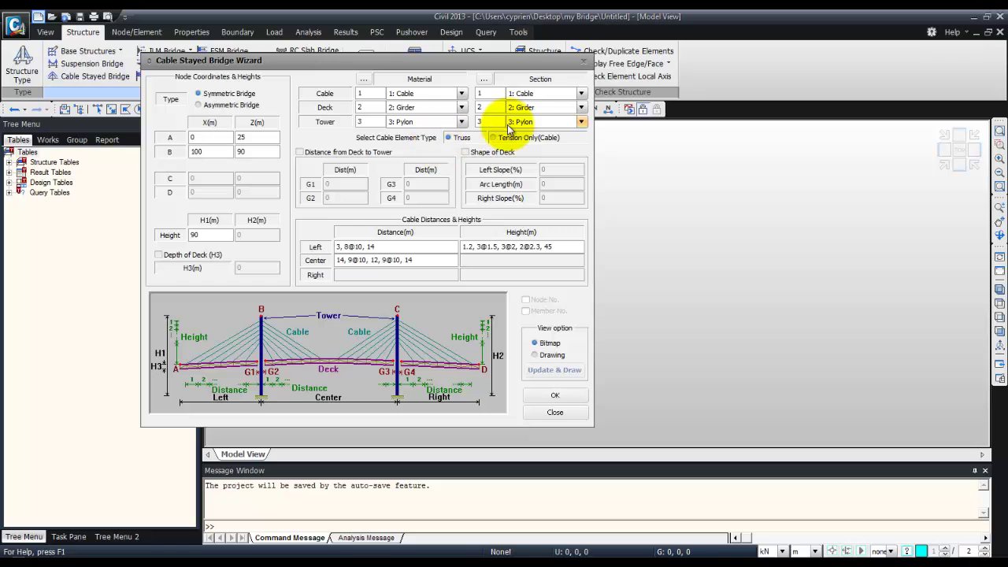
- Enable Shape of Deck with a 5% left slope and a 220 m arc length, and preview the bridge as a drawing
{"action": "left_click", "coordinate": [464, 152]}
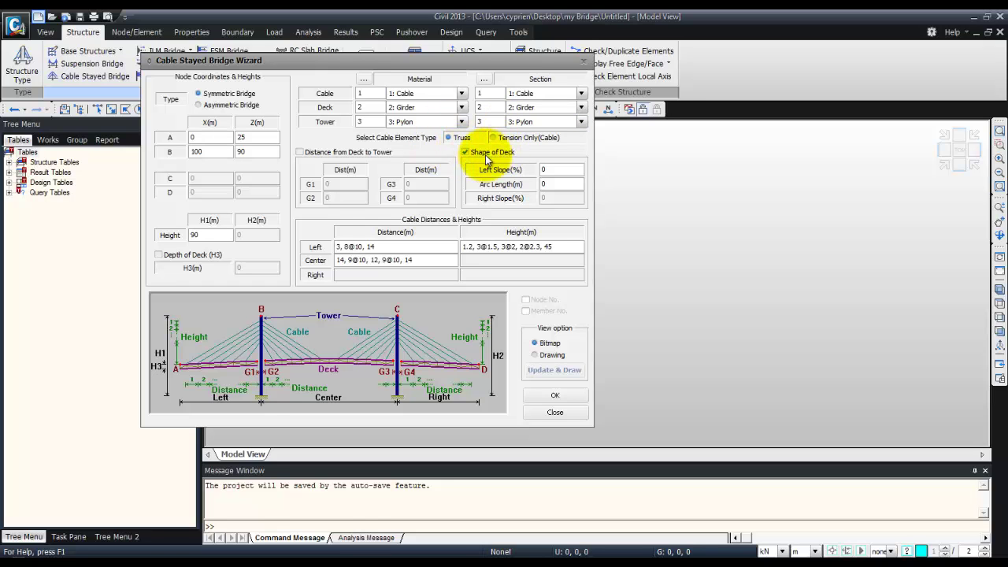
{"action": "left_click", "coordinate": [558, 169]}
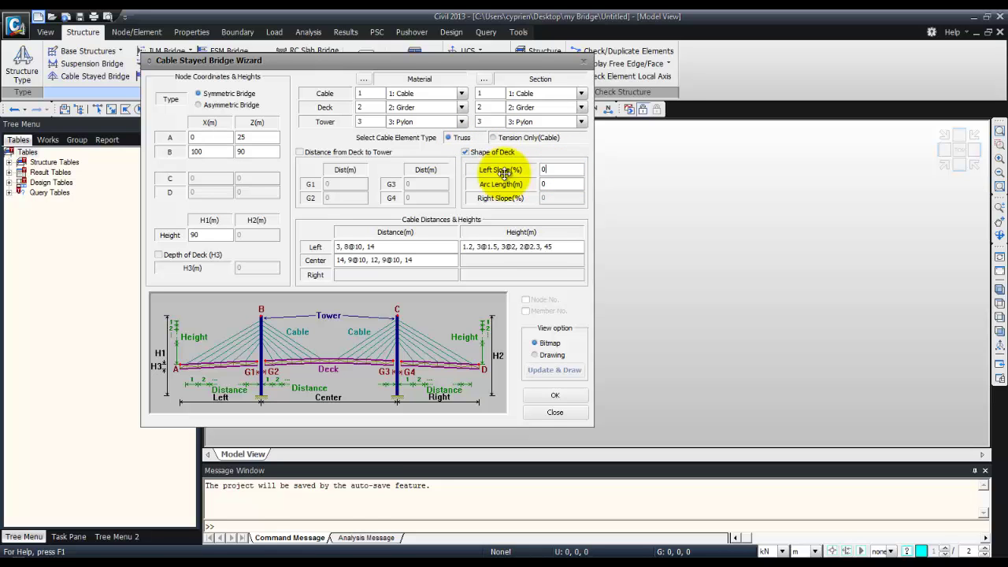
{"action": "type", "text": "."}
{"action": "key", "text": "BackSpace"}
{"action": "key", "text": "BackSpace"}
{"action": "type", "text": "5"}
{"action": "double_click", "coordinate": [544, 183]}
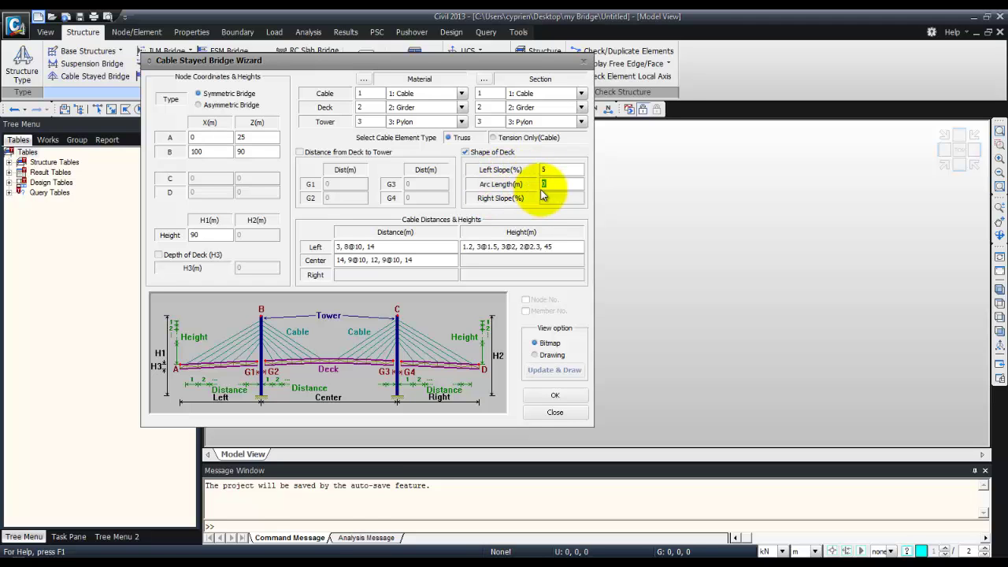
{"action": "type", "text": "220"}
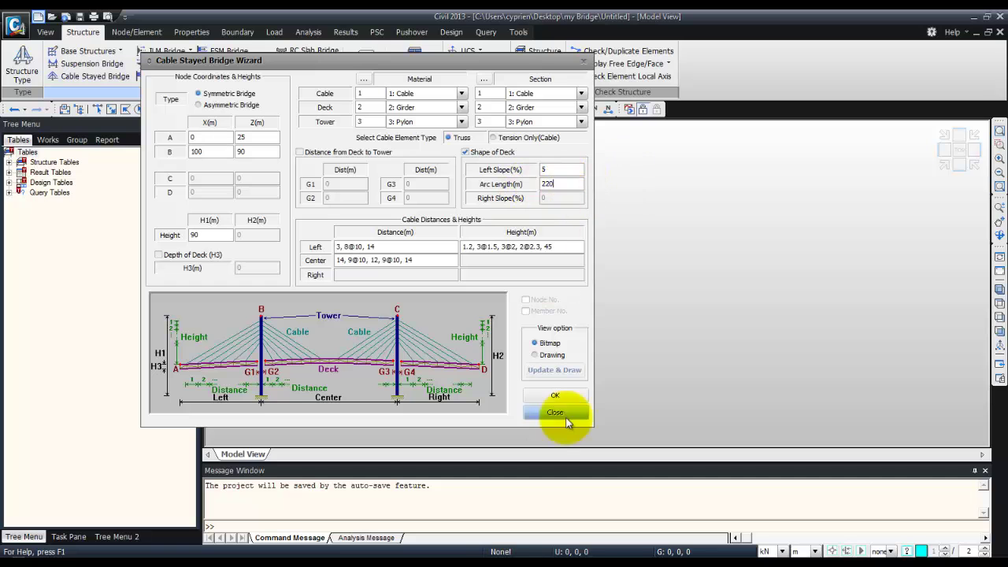
{"action": "left_click", "coordinate": [534, 355]}
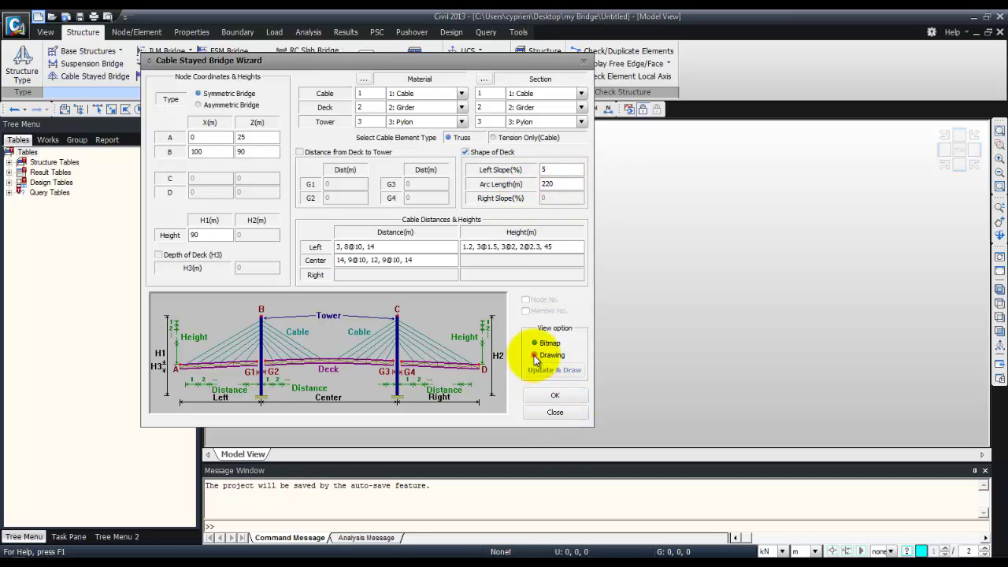
{"action": "left_click", "coordinate": [559, 371]}
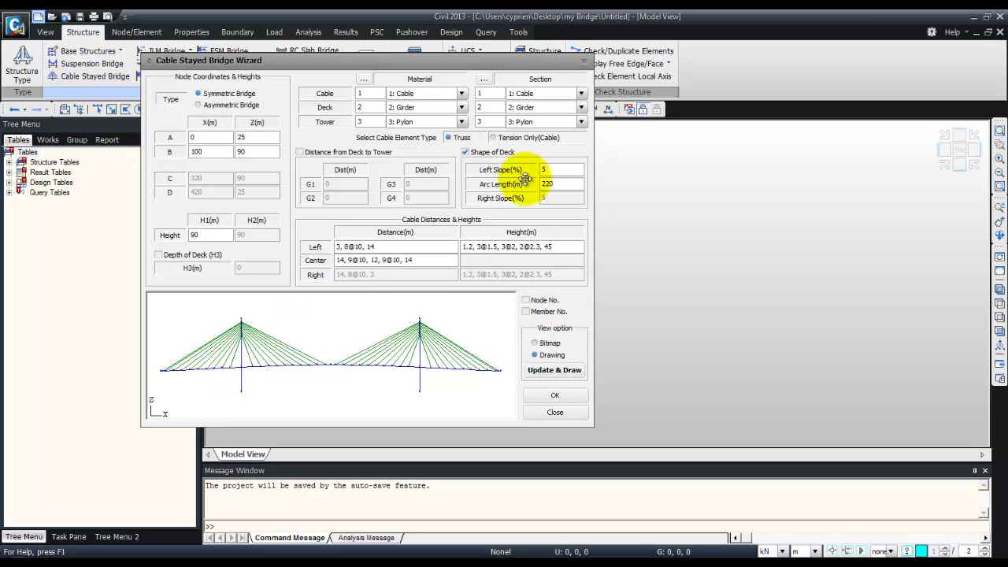
- Try a 10% left slope for the deck and redraw the preview
{"action": "left_click_drag", "start_coordinate": [564, 168], "coordinate": [524, 168]}
{"action": "type", "text": "10"}
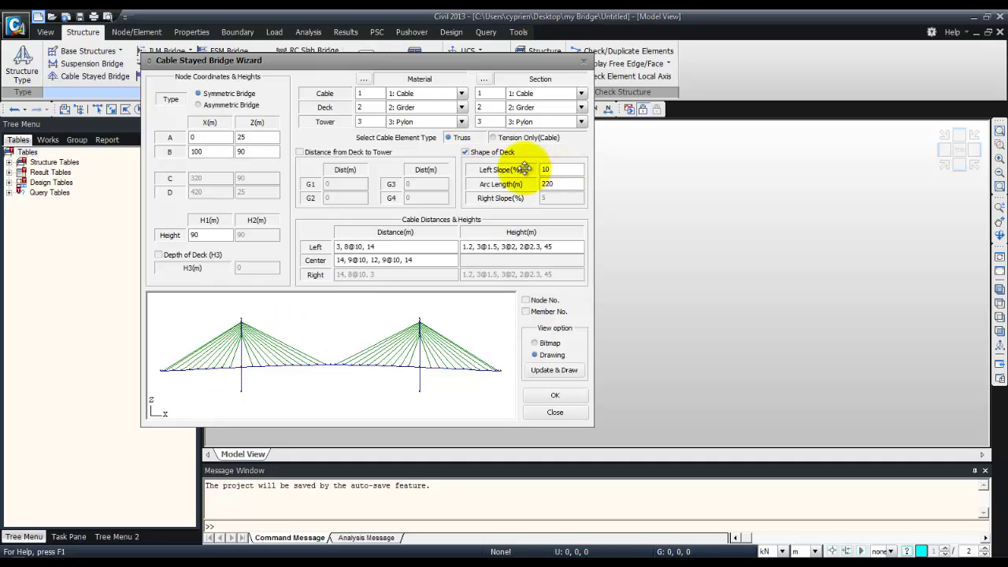
{"action": "left_click", "coordinate": [555, 370]}
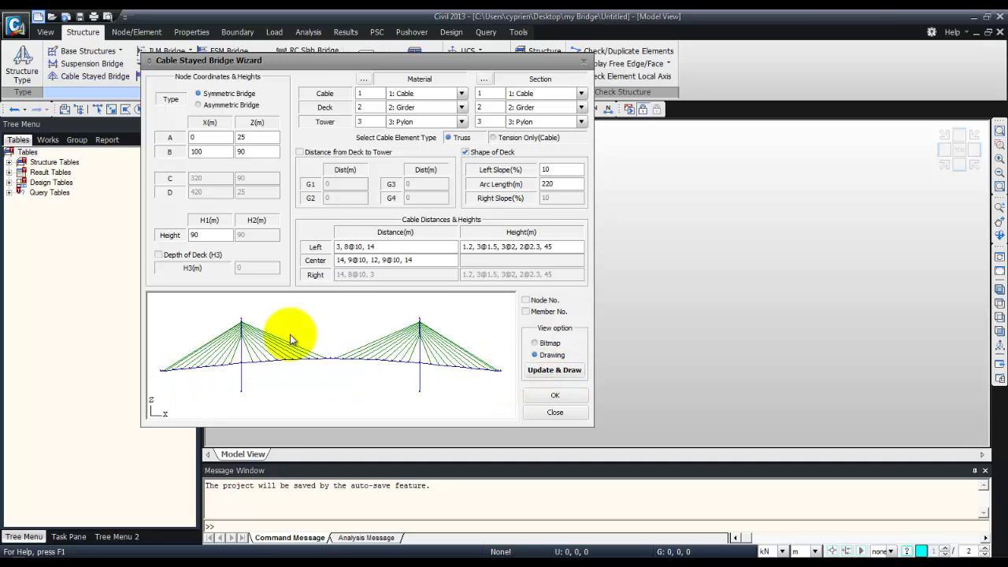
- Set the deck's left slope to 5%, update the preview and generate the bridge model
{"action": "left_click_drag", "start_coordinate": [558, 171], "coordinate": [516, 170]}
{"action": "type", "text": "5"}
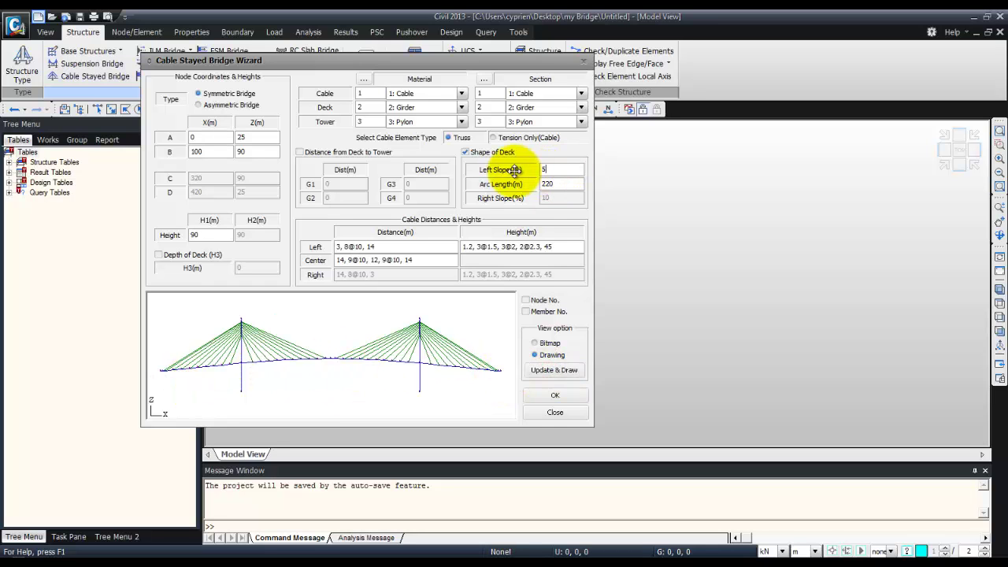
{"action": "left_click", "coordinate": [559, 370]}
{"action": "left_click", "coordinate": [557, 394]}
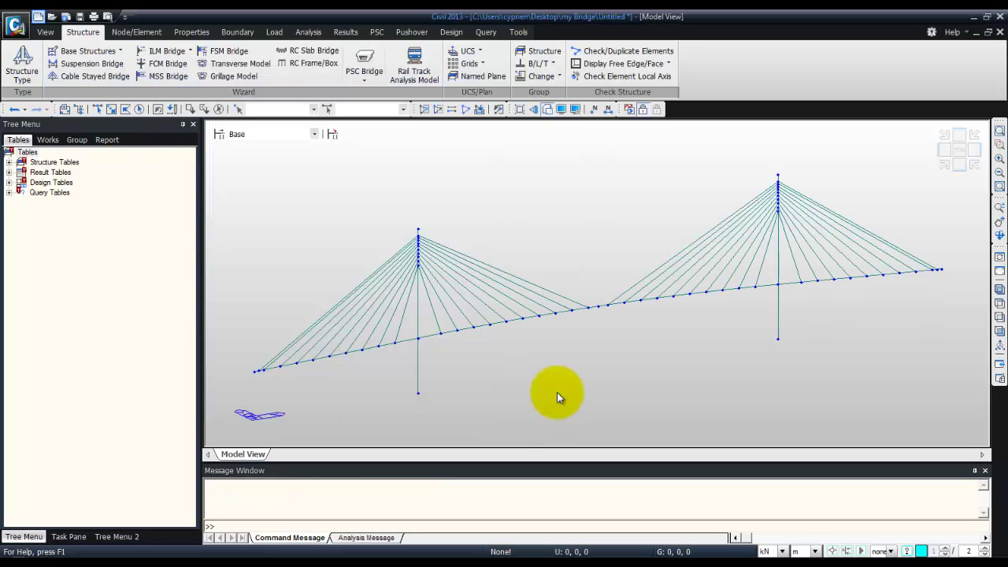
- Display the node numbers and inspect the nodes where the first pylon crosses the deck
{"action": "left_click", "coordinate": [407, 373]}
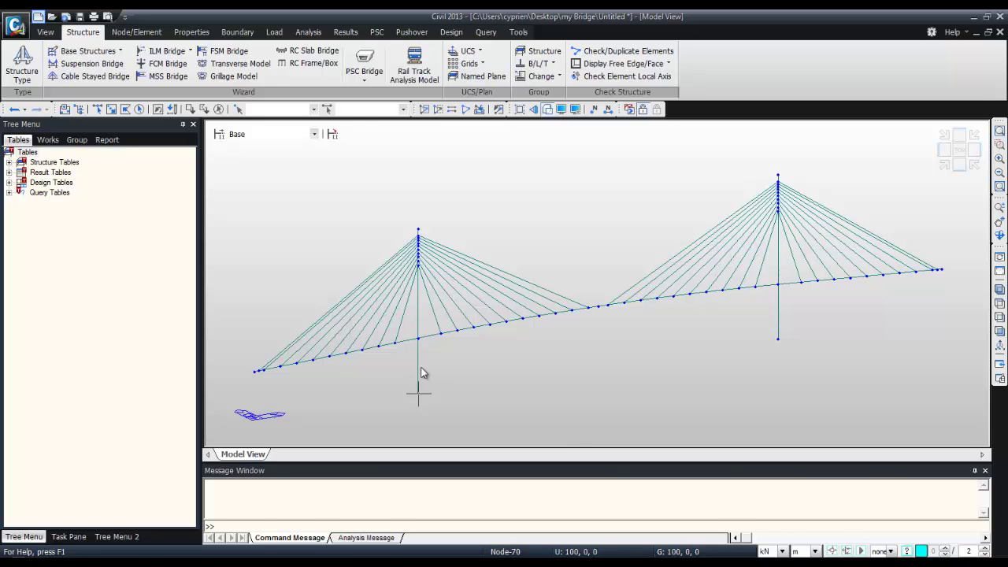
{"action": "left_click", "coordinate": [594, 110]}
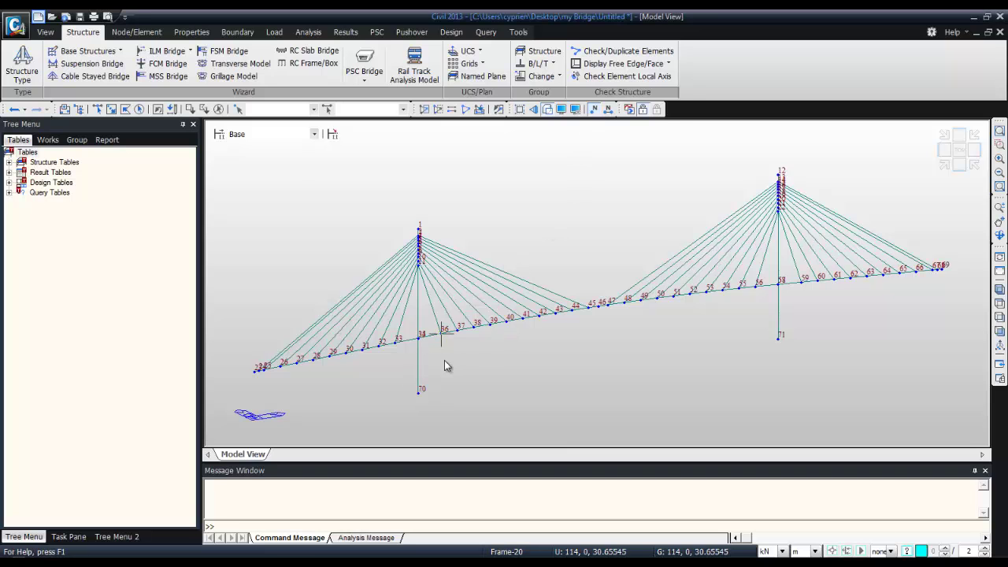
{"action": "left_click", "coordinate": [1000, 144]}
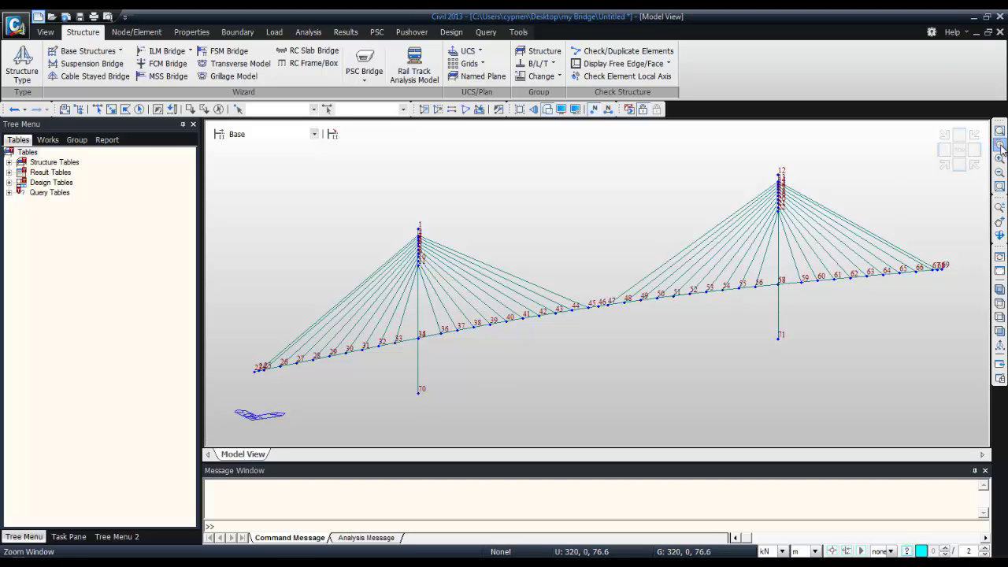
{"action": "left_click_drag", "start_coordinate": [400, 313], "coordinate": [449, 375]}
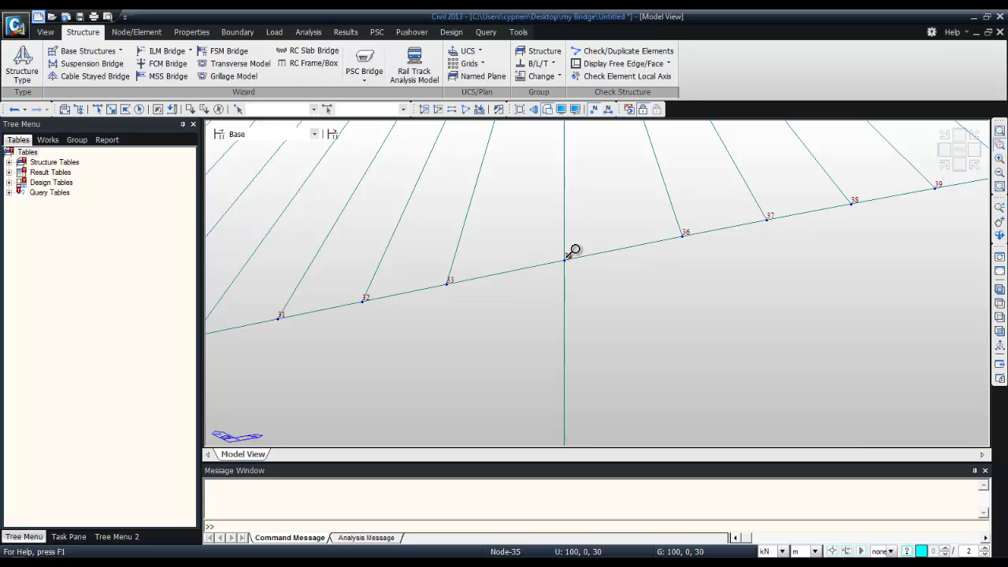
{"action": "left_click", "coordinate": [1000, 132]}
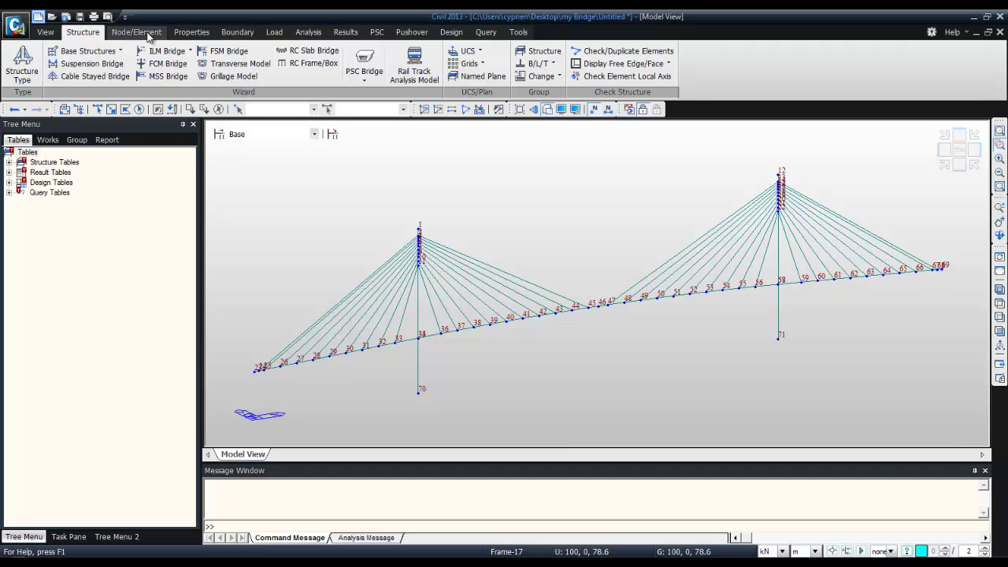
- Merge the coincident nodes of the whole model, removing the merged nodes
{"action": "left_click", "coordinate": [148, 36]}
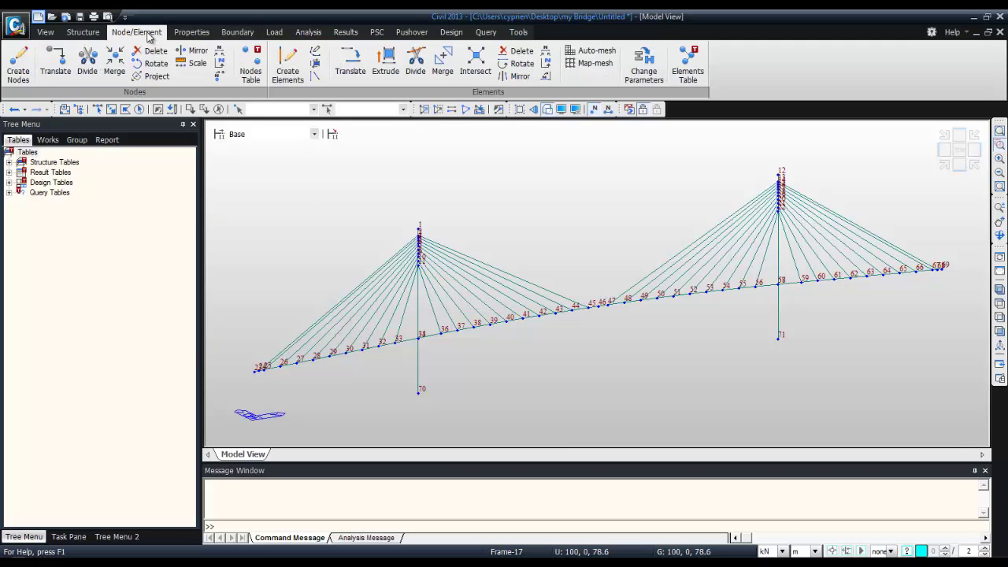
{"action": "left_click", "coordinate": [114, 61]}
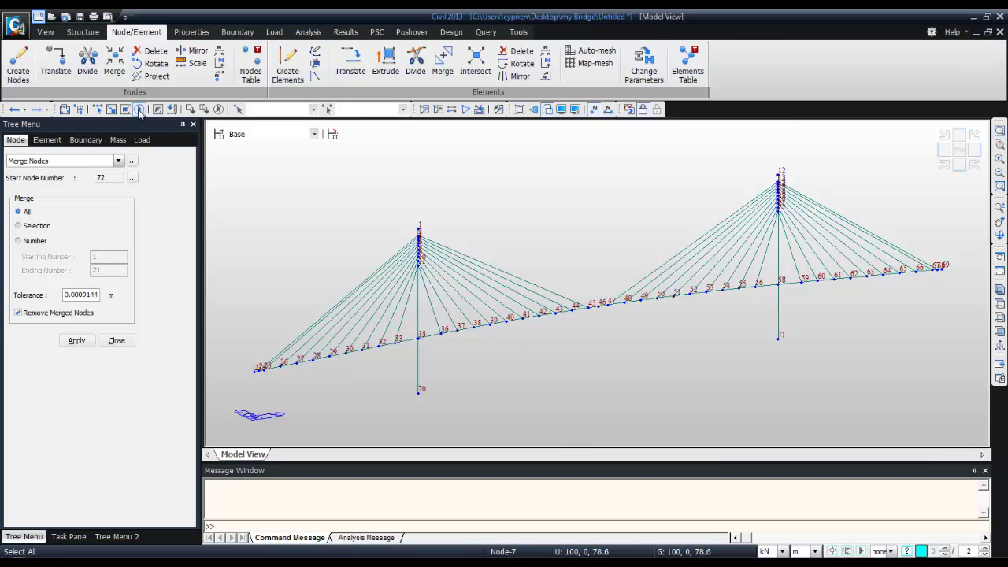
{"action": "left_click", "coordinate": [139, 109]}
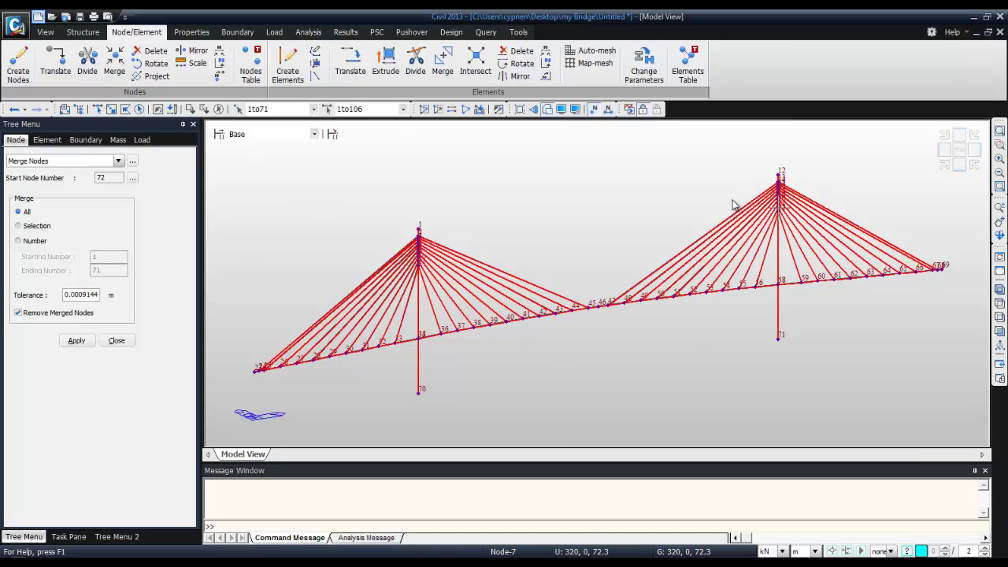
{"action": "left_click", "coordinate": [88, 342]}
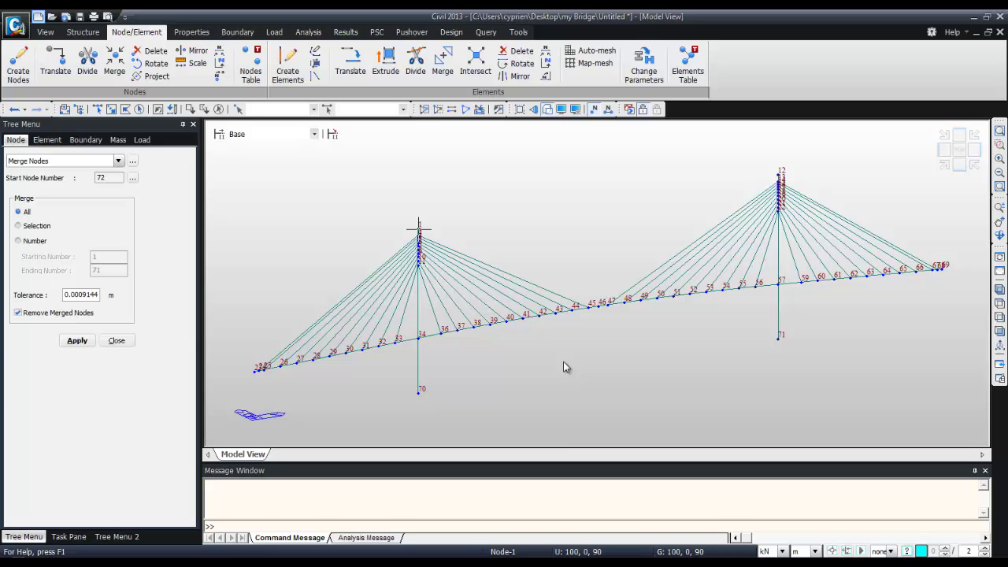
- In the end-on view, move the two pylon base nodes 70 and 71 by 0, -2, 0 m
{"action": "left_click", "coordinate": [960, 165]}
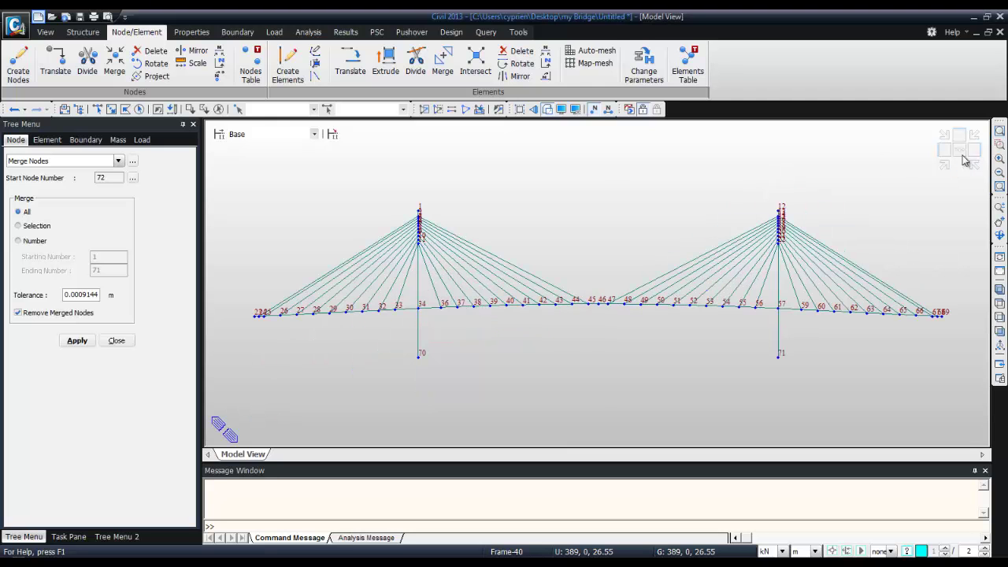
{"action": "left_click", "coordinate": [974, 153]}
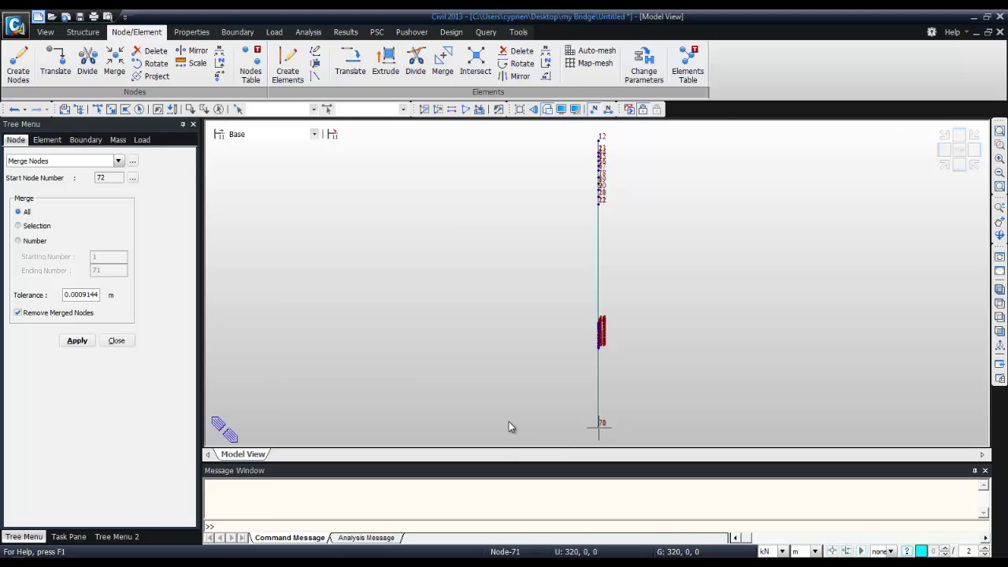
{"action": "mouse_move", "coordinate": [507, 424]}
{"action": "left_click", "coordinate": [55, 63]}
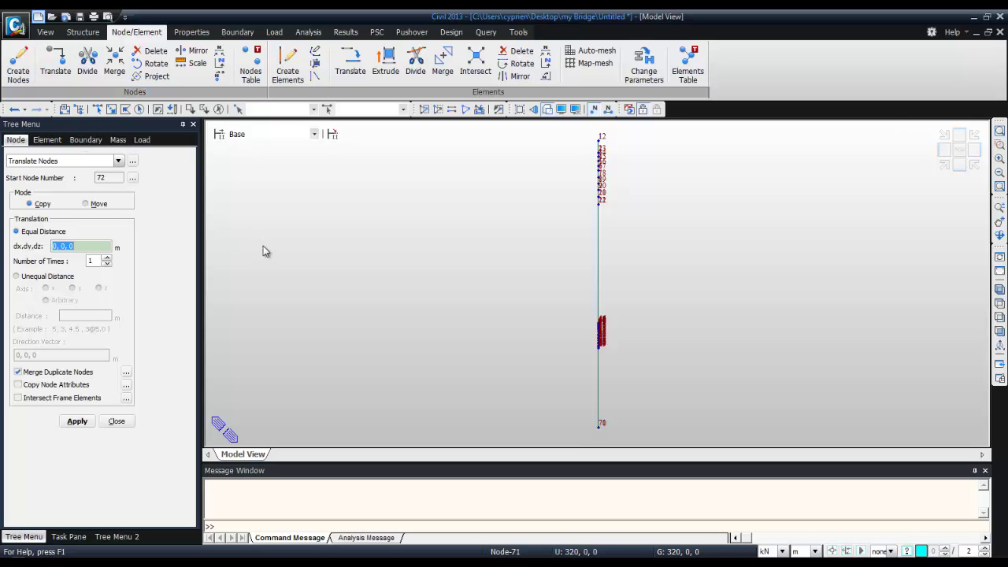
{"action": "left_click", "coordinate": [86, 204]}
{"action": "left_click", "coordinate": [112, 108]}
{"action": "left_click_drag", "start_coordinate": [585, 414], "coordinate": [635, 435]}
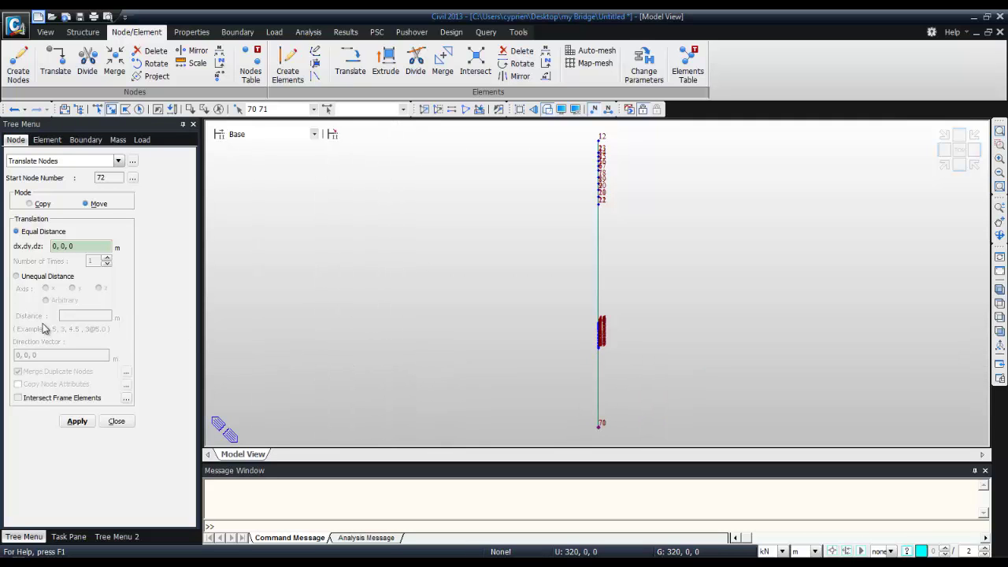
{"action": "left_click", "coordinate": [63, 247]}
{"action": "type", "text": "-2"}
{"action": "left_click", "coordinate": [76, 422]}
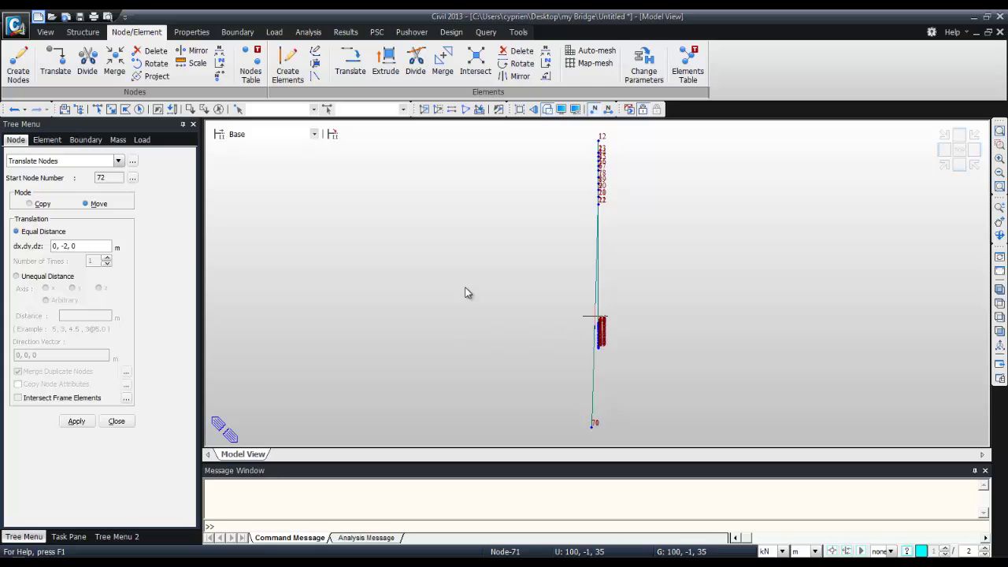
- Display the element local axes and inspect them on the pylon legs near deck level
{"action": "left_click", "coordinate": [564, 109]}
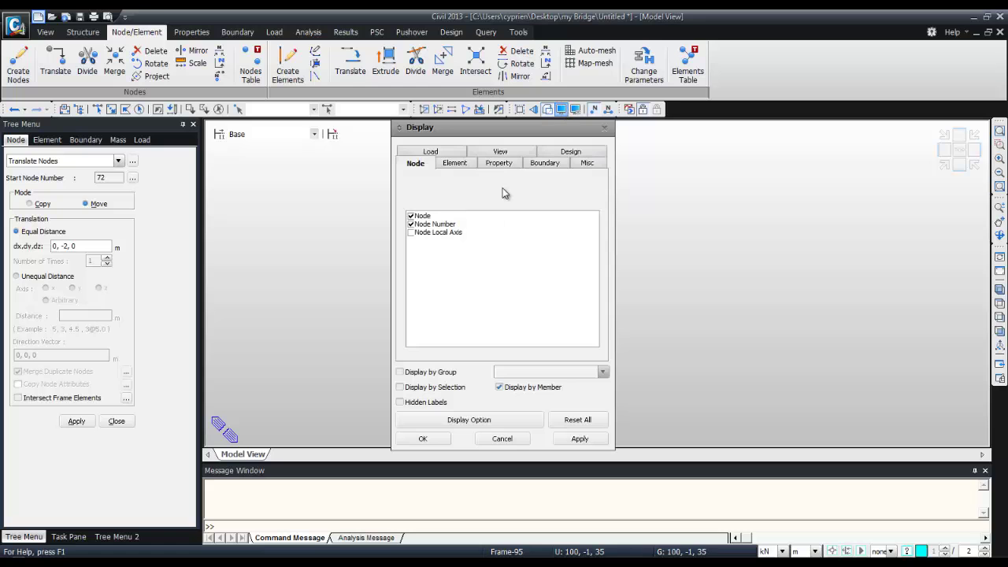
{"action": "left_click", "coordinate": [457, 163]}
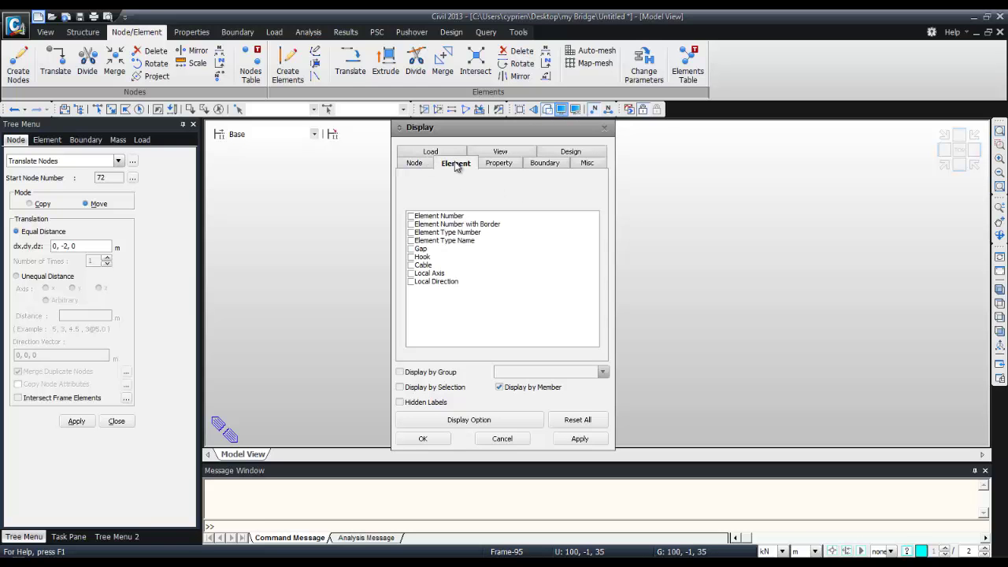
{"action": "left_click", "coordinate": [411, 273]}
{"action": "left_click", "coordinate": [426, 439]}
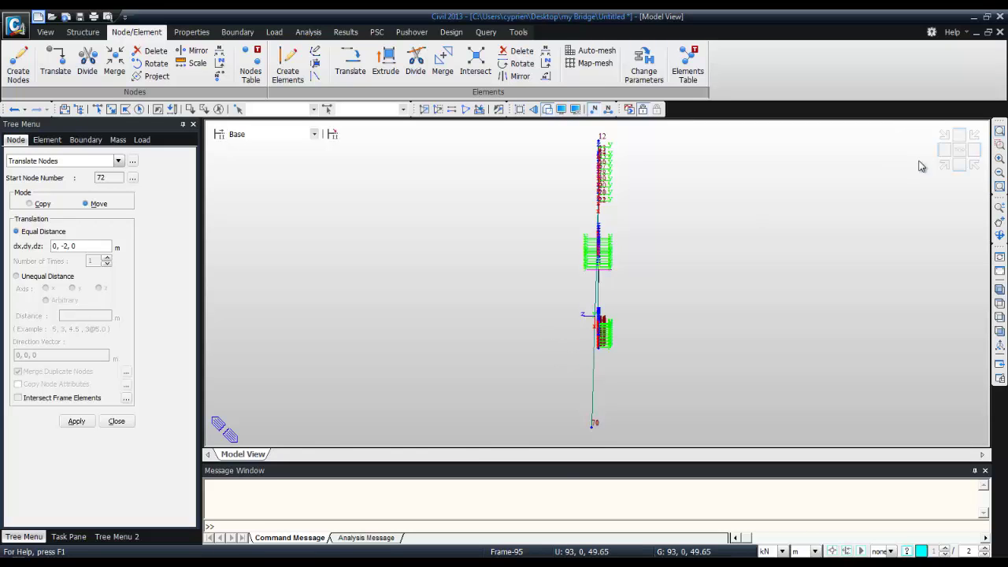
{"action": "left_click", "coordinate": [999, 146]}
{"action": "left_click_drag", "start_coordinate": [557, 286], "coordinate": [634, 367]}
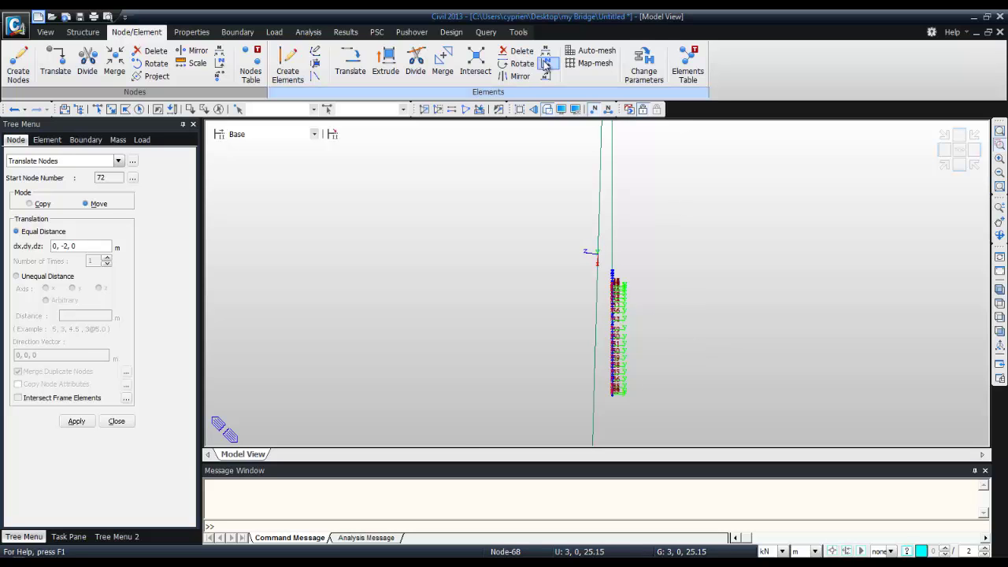
- Change the element local axes of pylon leg elements 95 and 106 by an angle increment of -90 degrees
{"action": "left_click", "coordinate": [645, 62]}
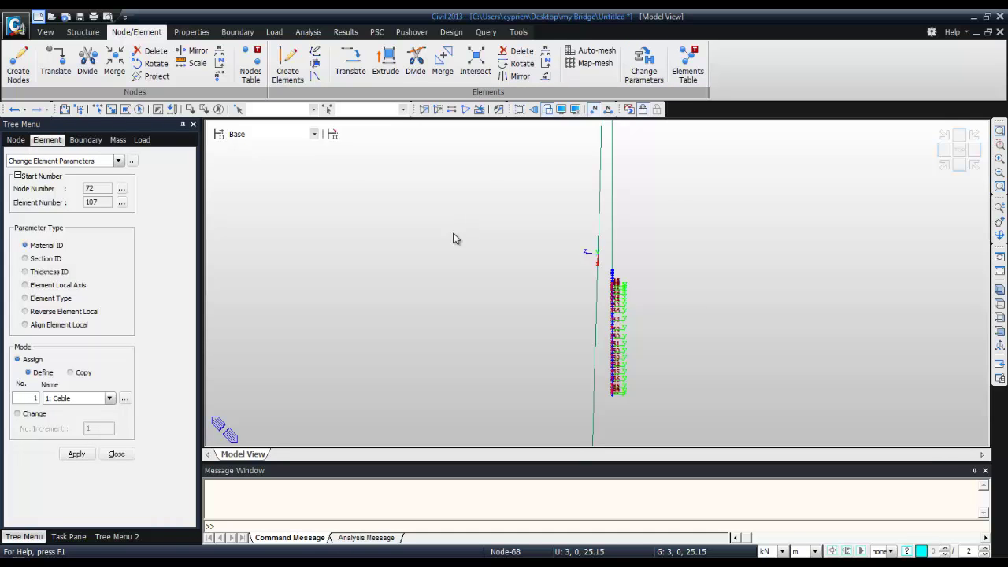
{"action": "left_click", "coordinate": [48, 31]}
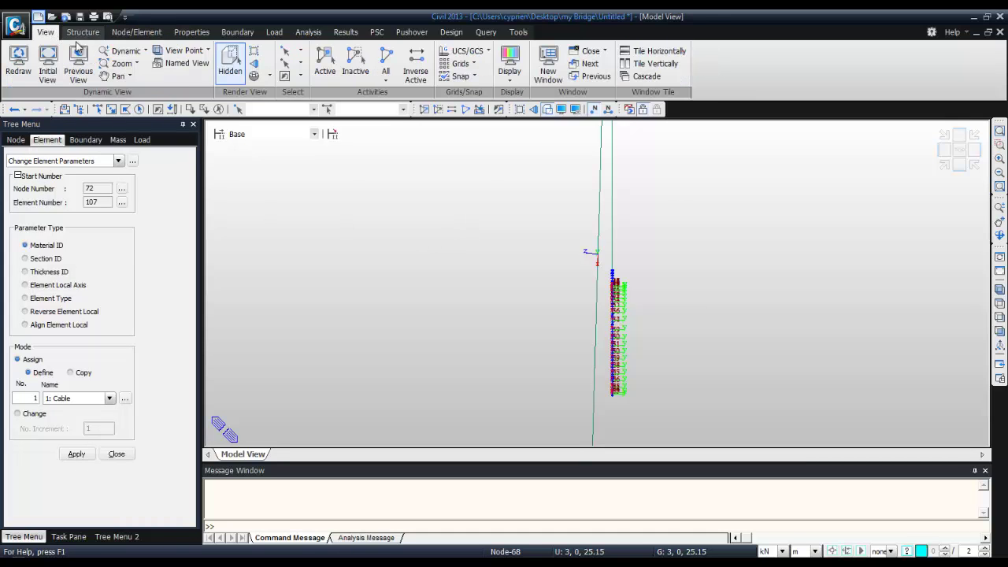
{"action": "left_click", "coordinate": [300, 52]}
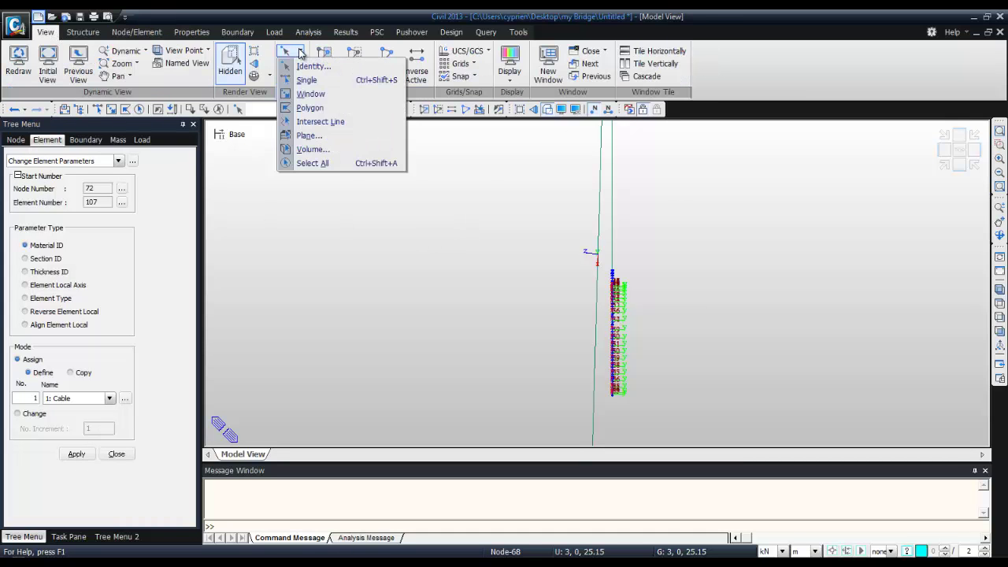
{"action": "left_click", "coordinate": [328, 122]}
{"action": "left_click_drag", "start_coordinate": [562, 410], "coordinate": [603, 432]}
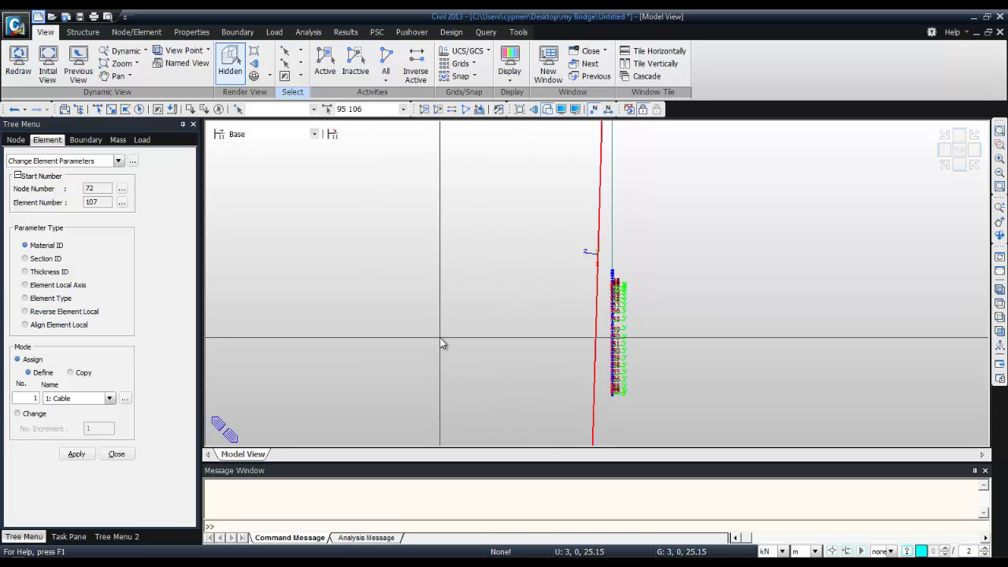
{"action": "left_click", "coordinate": [25, 285]}
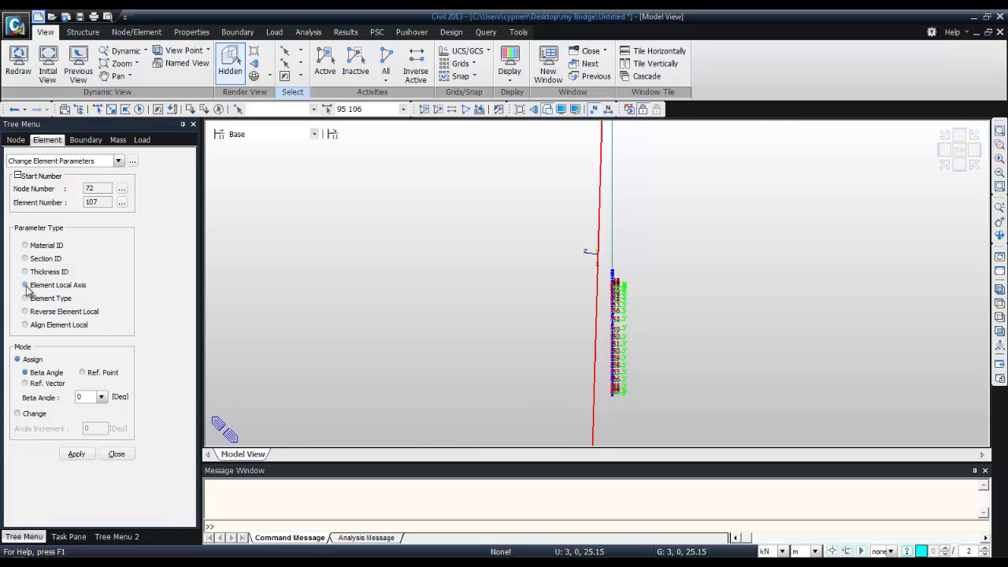
{"action": "left_click", "coordinate": [17, 413]}
{"action": "left_click", "coordinate": [103, 428]}
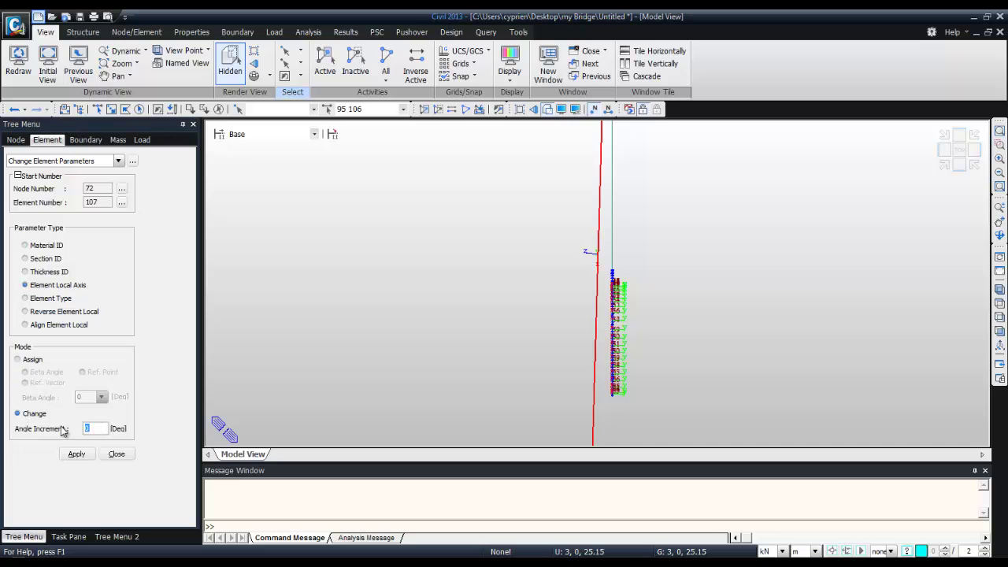
{"action": "type", "text": "-90"}
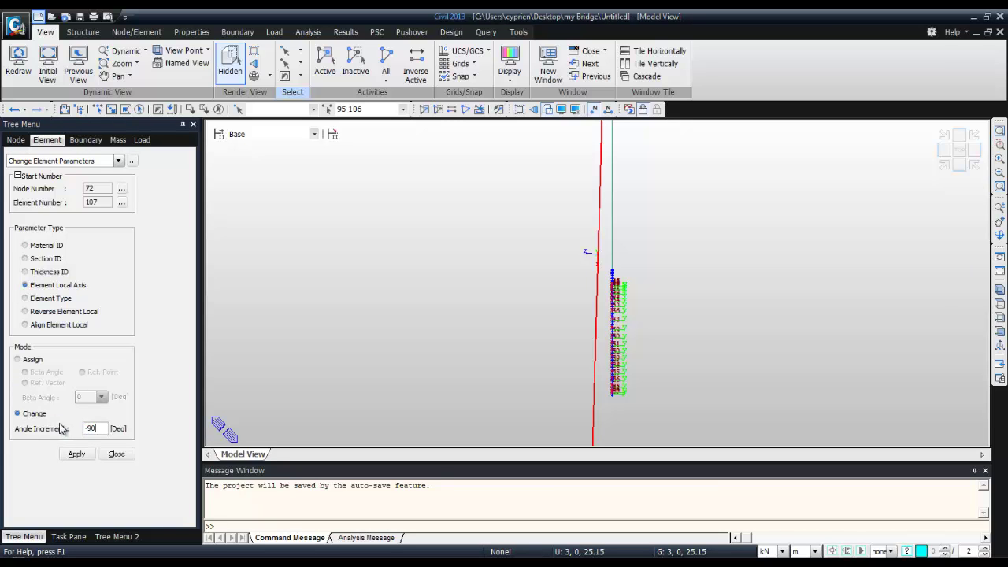
{"action": "left_click", "coordinate": [76, 453]}
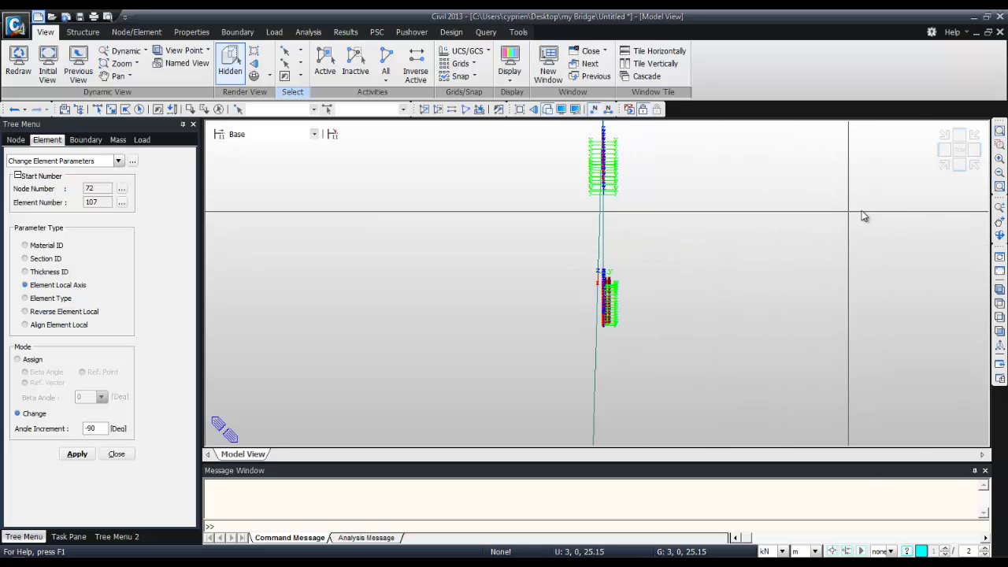
- Try dividing the two lower pylon leg elements, 95 and 106, at unequal distances of 10, 36 m
{"action": "left_click", "coordinate": [959, 165]}
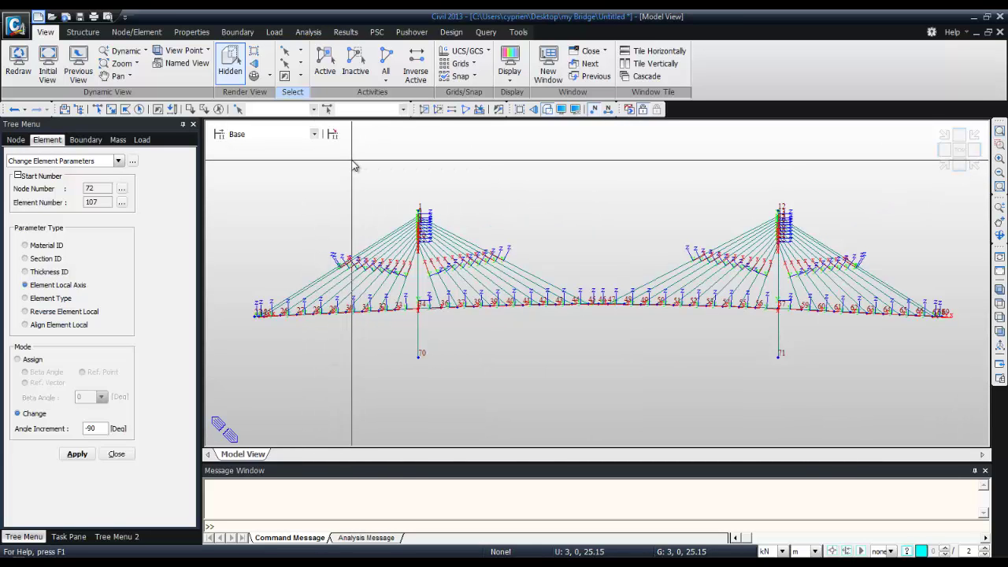
{"action": "left_click", "coordinate": [154, 37]}
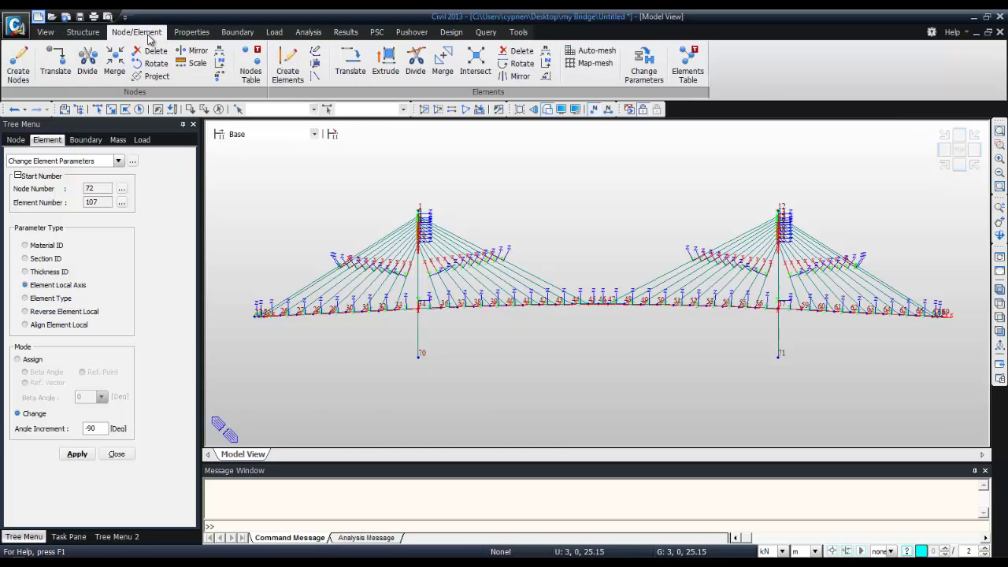
{"action": "left_click", "coordinate": [416, 63]}
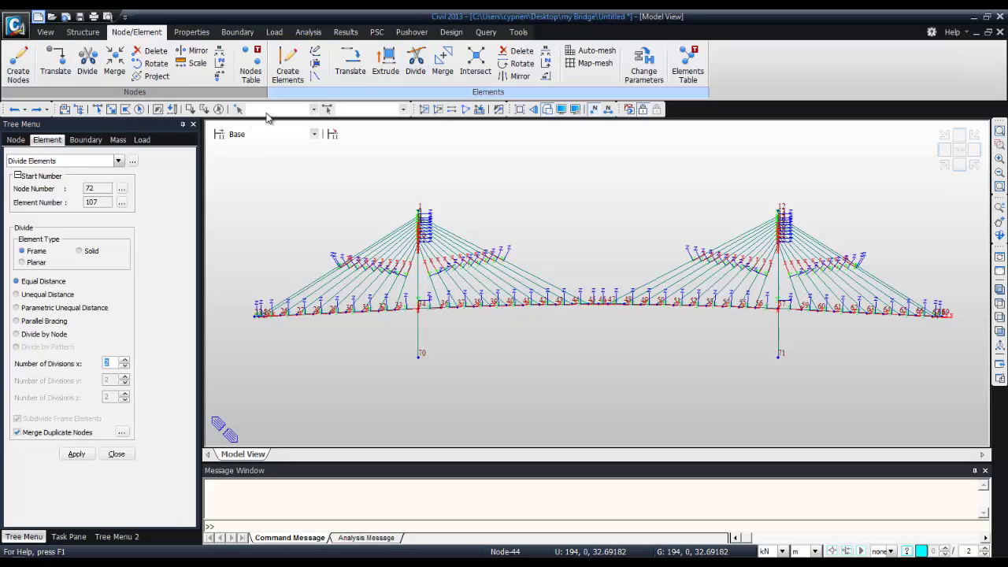
{"action": "left_click", "coordinate": [45, 33]}
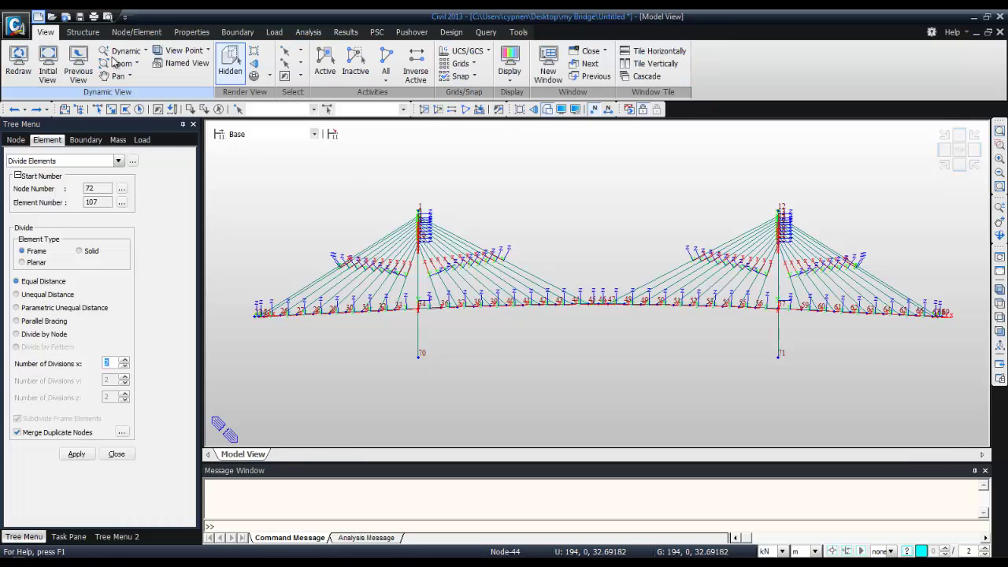
{"action": "left_click", "coordinate": [299, 50]}
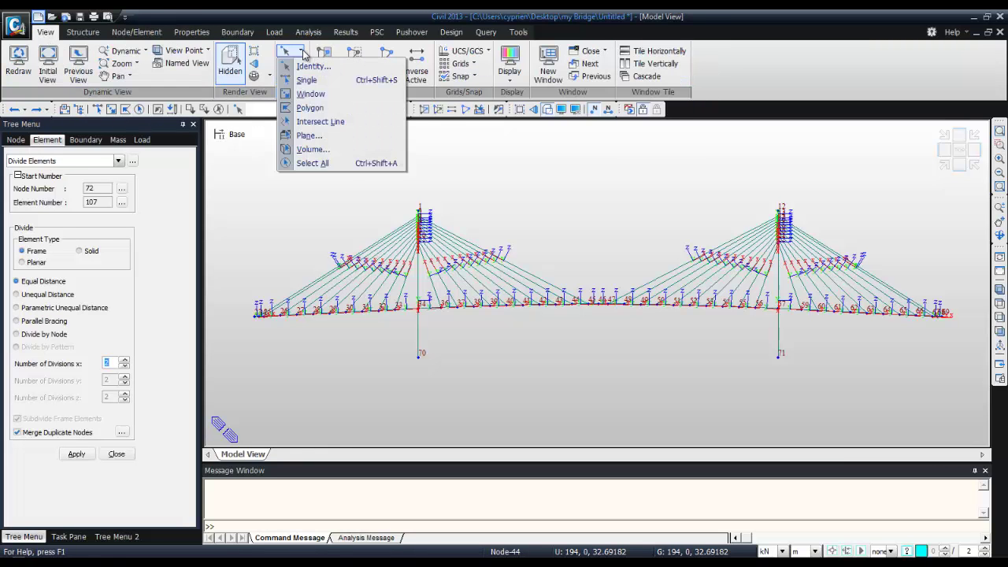
{"action": "left_click", "coordinate": [323, 122]}
{"action": "left_click", "coordinate": [400, 333]}
{"action": "left_click", "coordinate": [441, 333]}
{"action": "left_click", "coordinate": [799, 333]}
{"action": "left_click", "coordinate": [720, 344]}
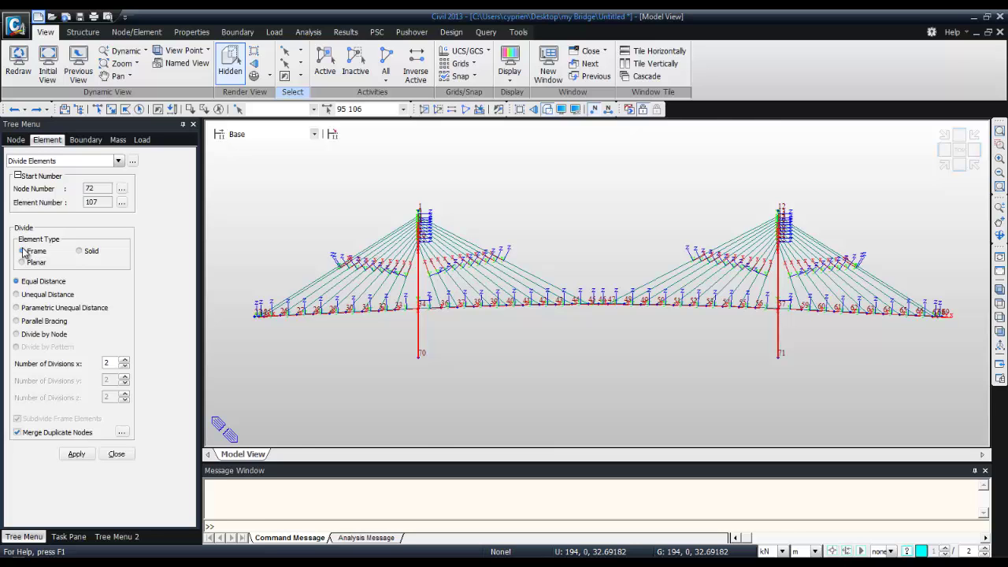
{"action": "left_click", "coordinate": [17, 295]}
{"action": "left_click", "coordinate": [91, 363]}
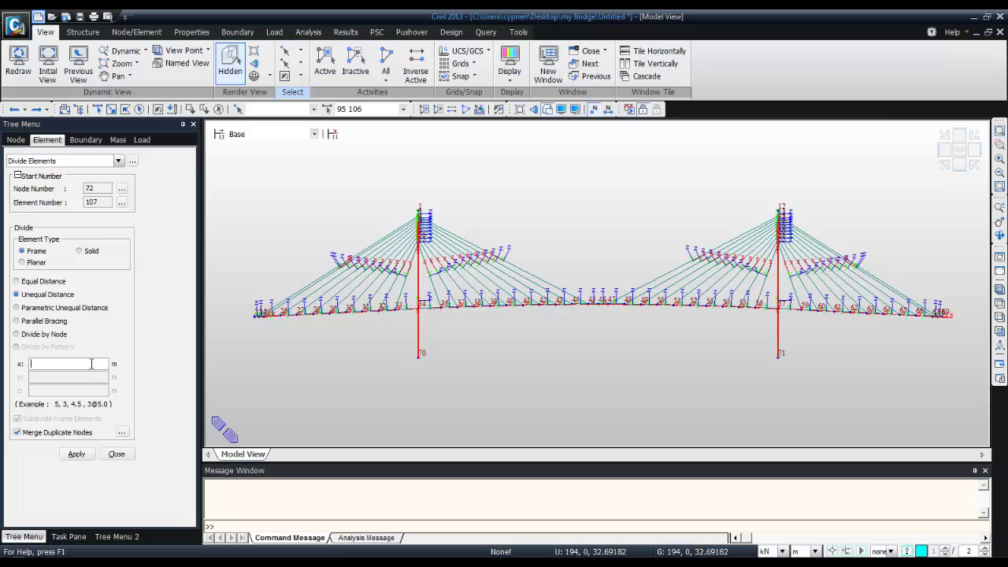
{"action": "type", "text": "10,36"}
{"action": "left_click", "coordinate": [69, 457]}
{"action": "left_click", "coordinate": [73, 455]}
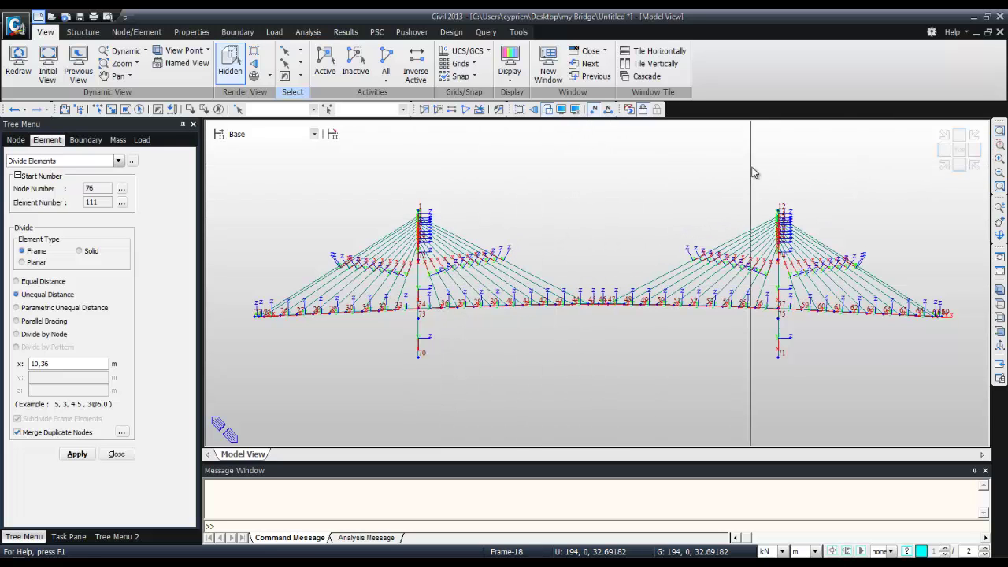
- Move all the nodes of the model by 0, -7.8, 0 m
{"action": "left_click", "coordinate": [959, 150]}
{"action": "left_click", "coordinate": [975, 151]}
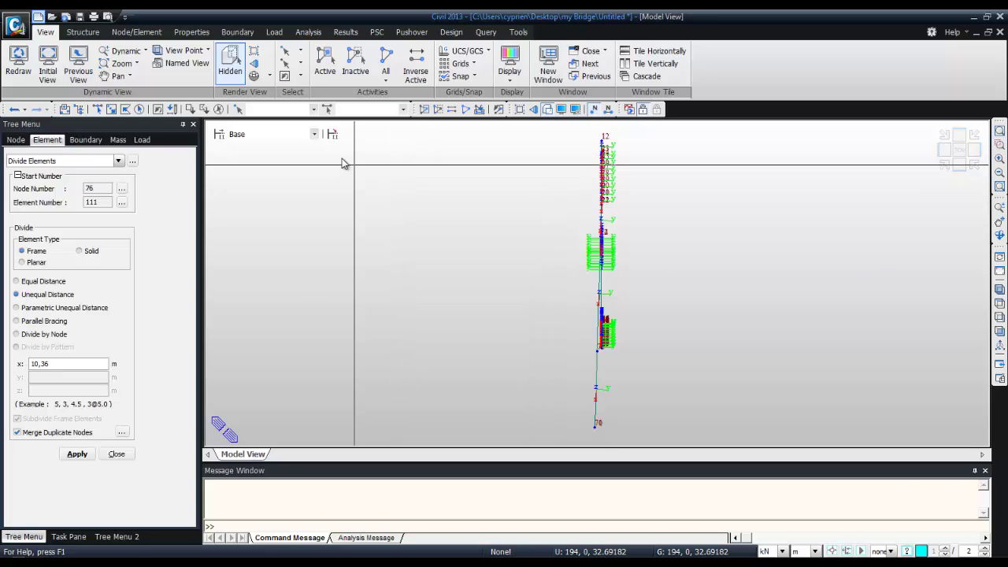
{"action": "left_click", "coordinate": [138, 33]}
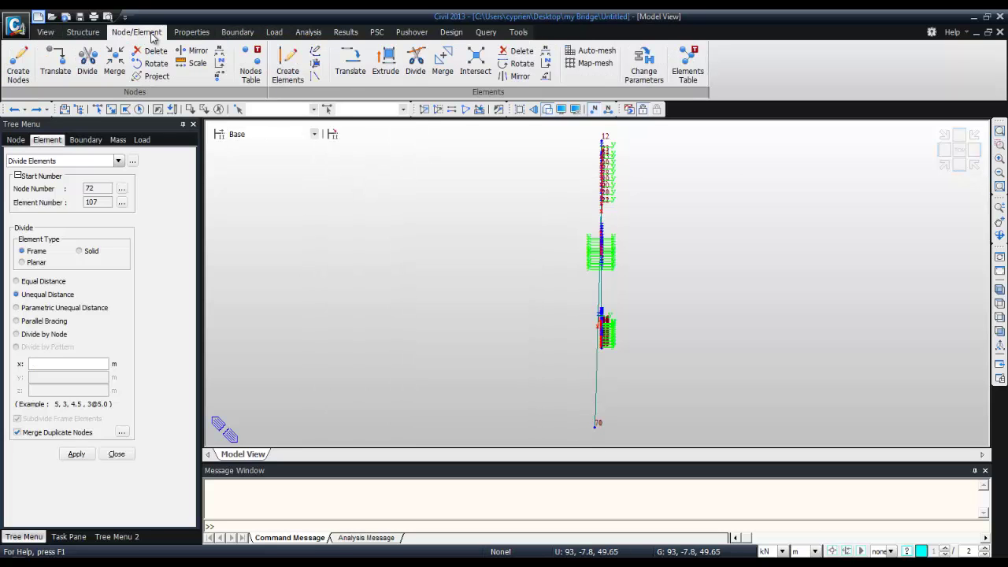
{"action": "left_click", "coordinate": [55, 60]}
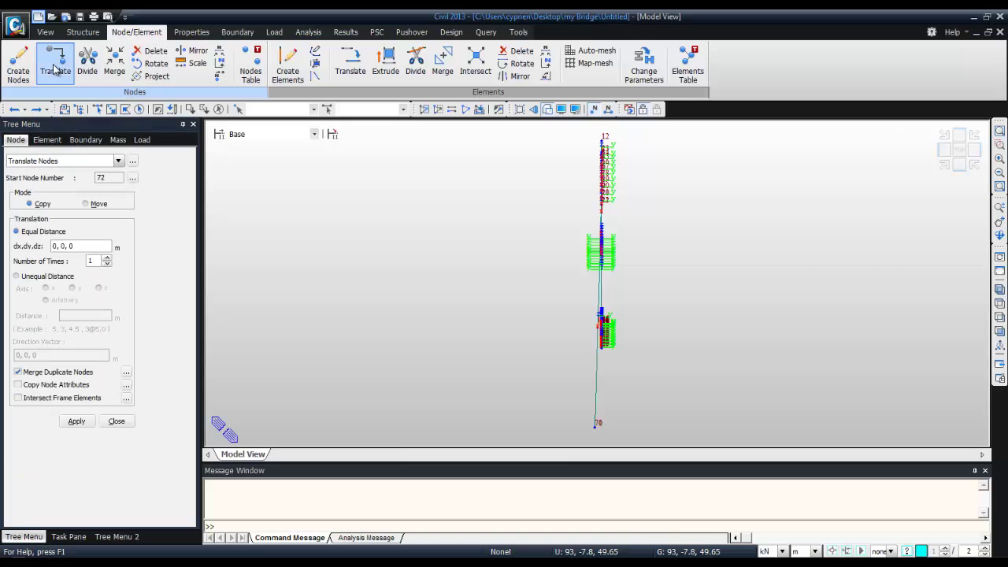
{"action": "left_click", "coordinate": [140, 110]}
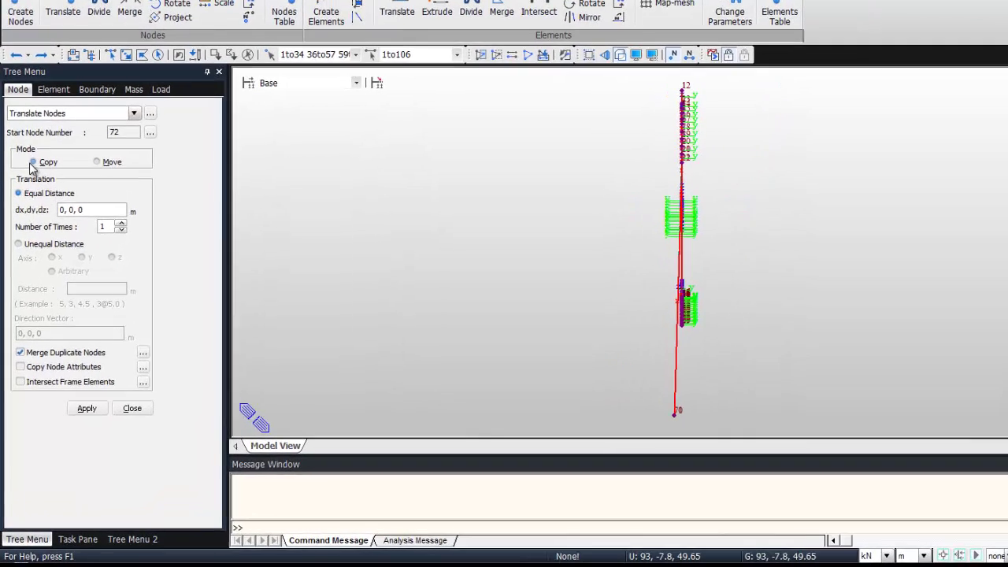
{"action": "left_click", "coordinate": [113, 126]}
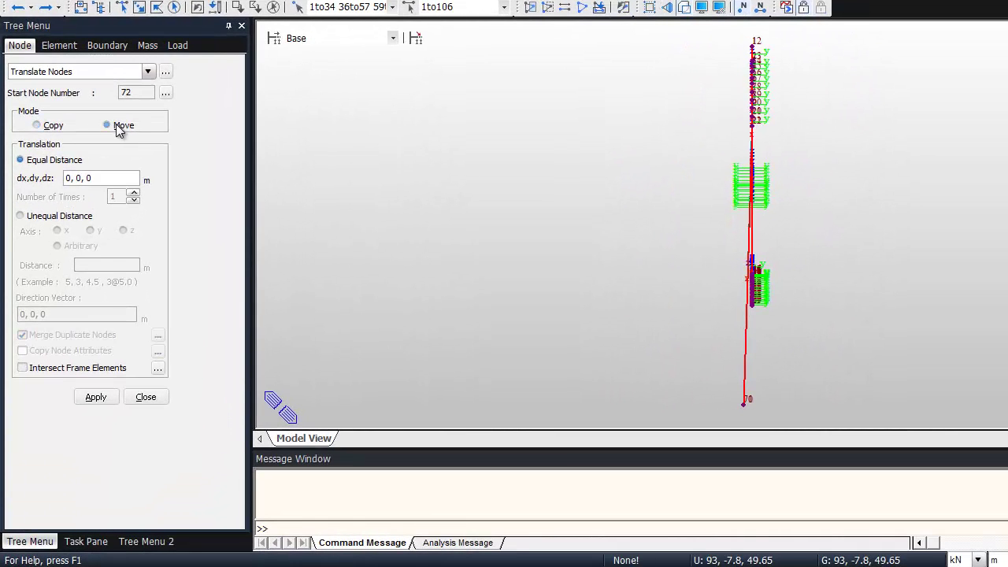
{"action": "left_click", "coordinate": [79, 178]}
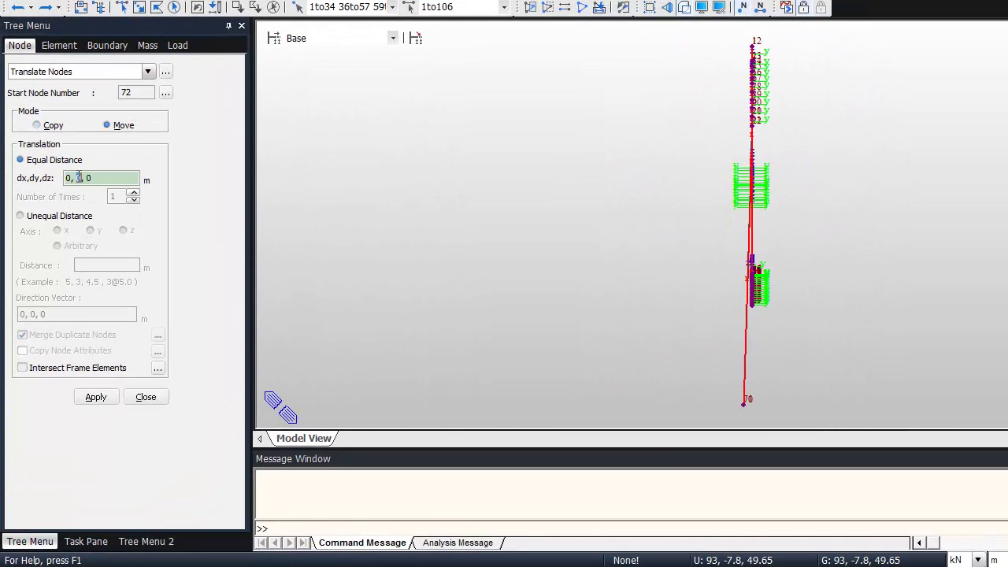
{"action": "type", "text": "-7.8"}
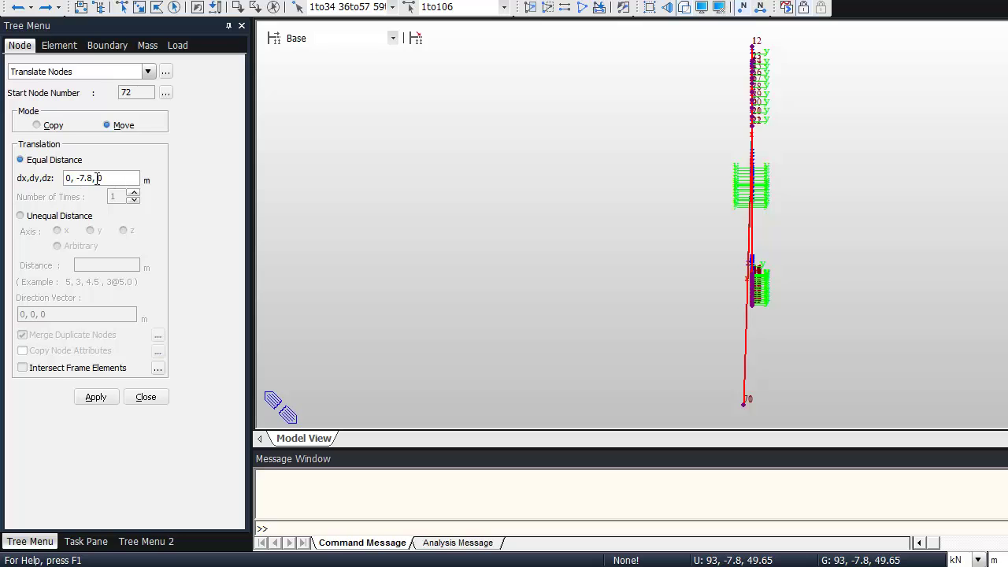
{"action": "left_click", "coordinate": [96, 399]}
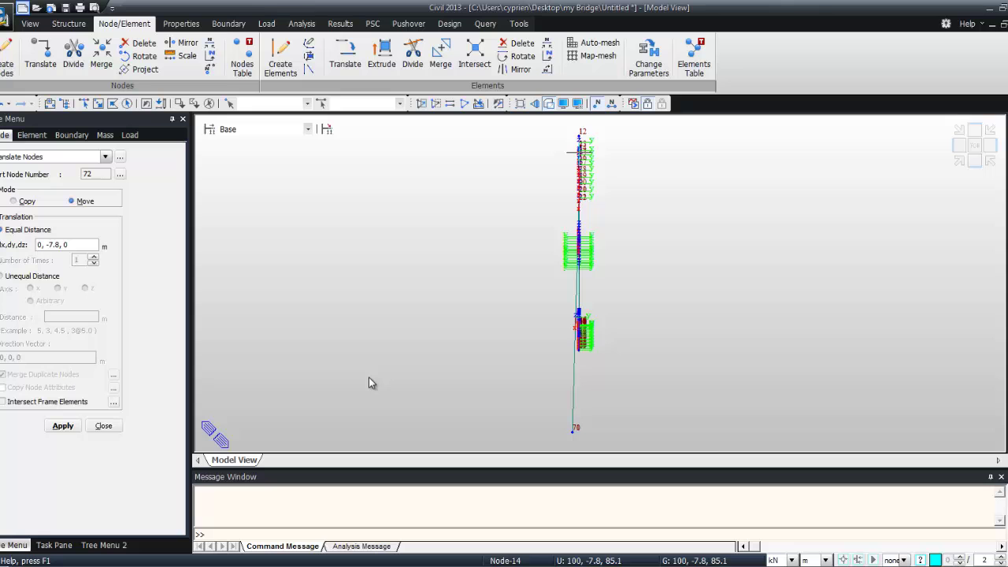
- Mirror a copy of the whole model about the z-x plane at y = 0, copying element attributes and mirroring the beta angle
{"action": "left_click", "coordinate": [515, 70]}
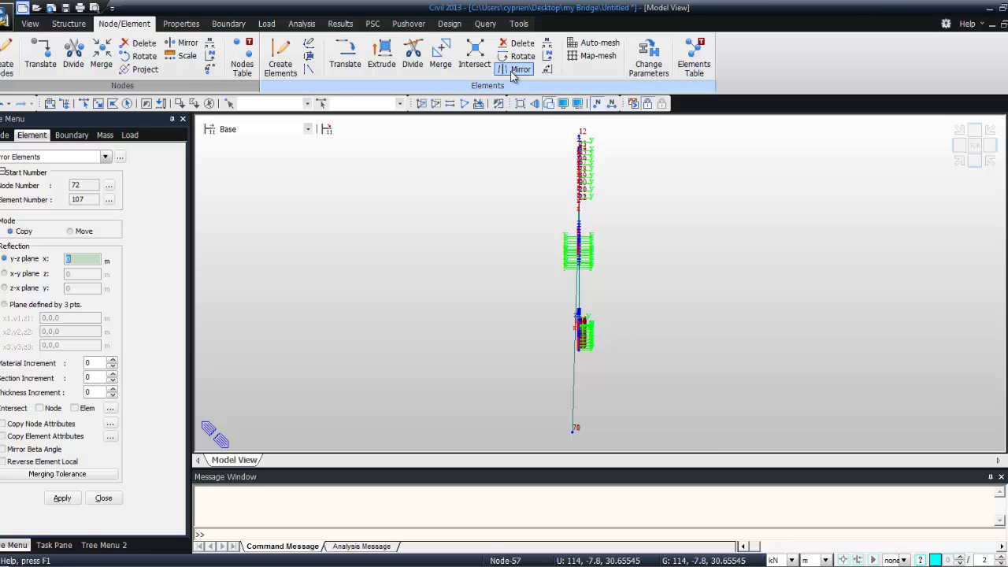
{"action": "type", "text": "114"}
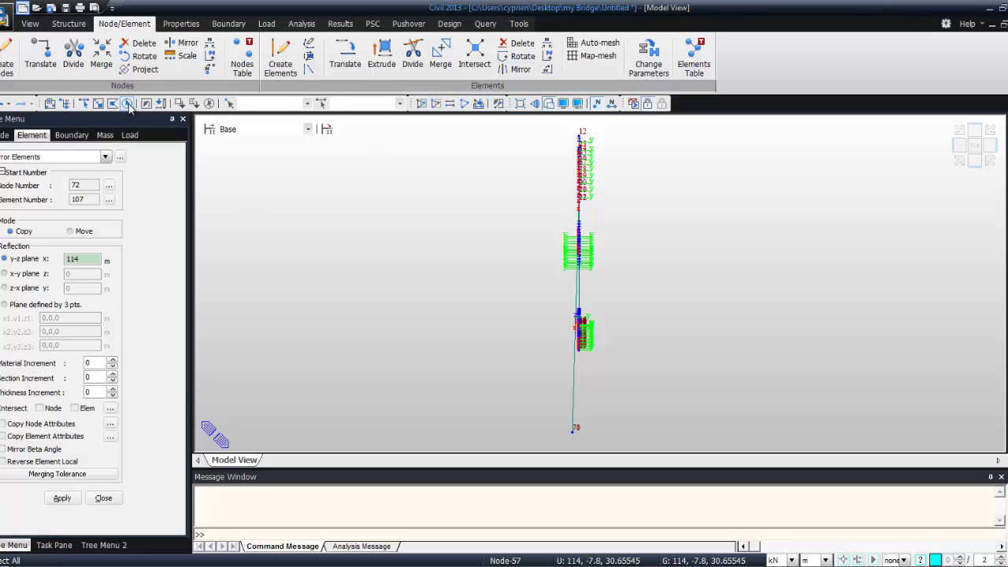
{"action": "left_click", "coordinate": [129, 105]}
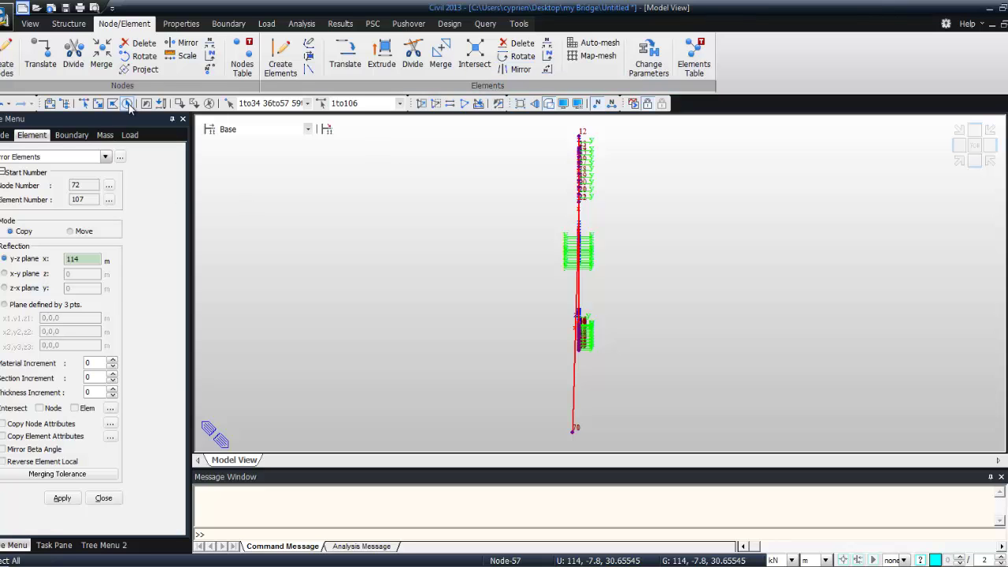
{"action": "left_click", "coordinate": [12, 289]}
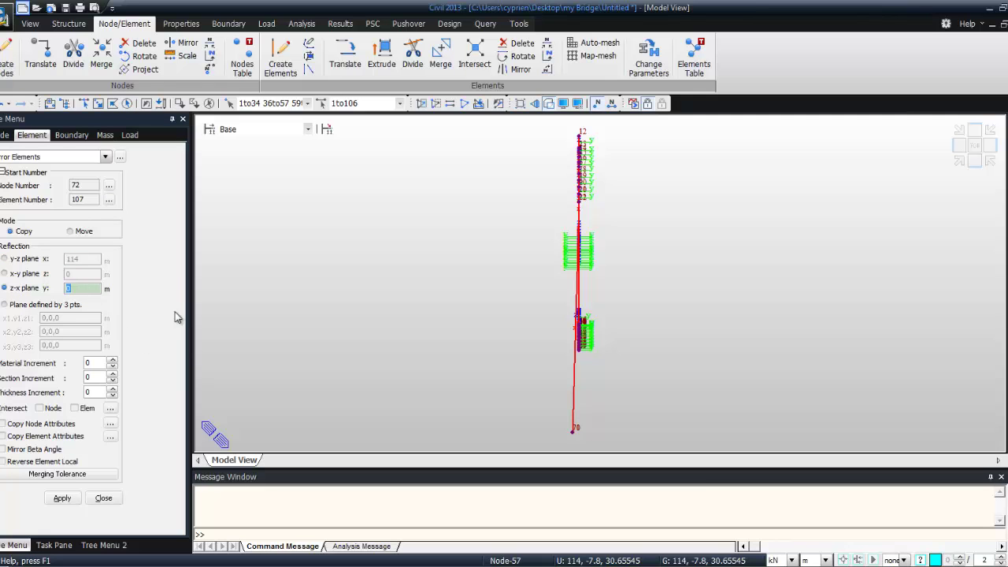
{"action": "left_click", "coordinate": [4, 435]}
{"action": "left_click", "coordinate": [63, 497]}
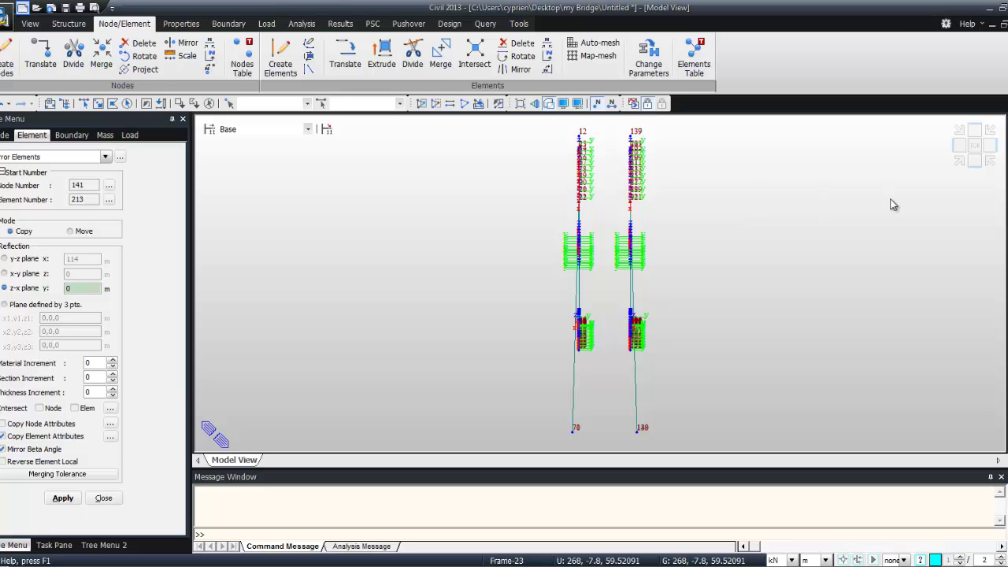
- Turn off the display of the element local axes
{"action": "left_click", "coordinate": [563, 104]}
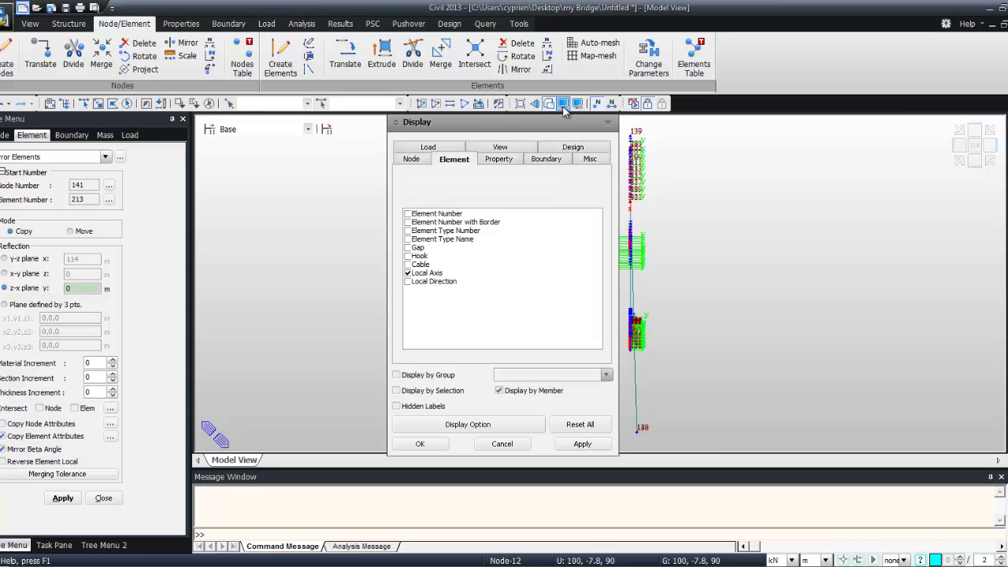
{"action": "left_click", "coordinate": [408, 273]}
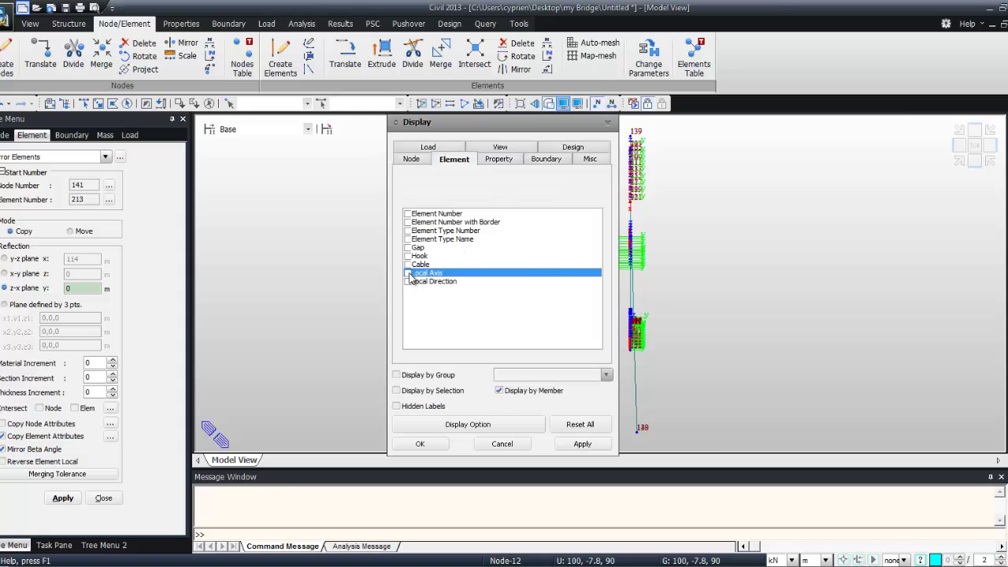
{"action": "left_click", "coordinate": [420, 443]}
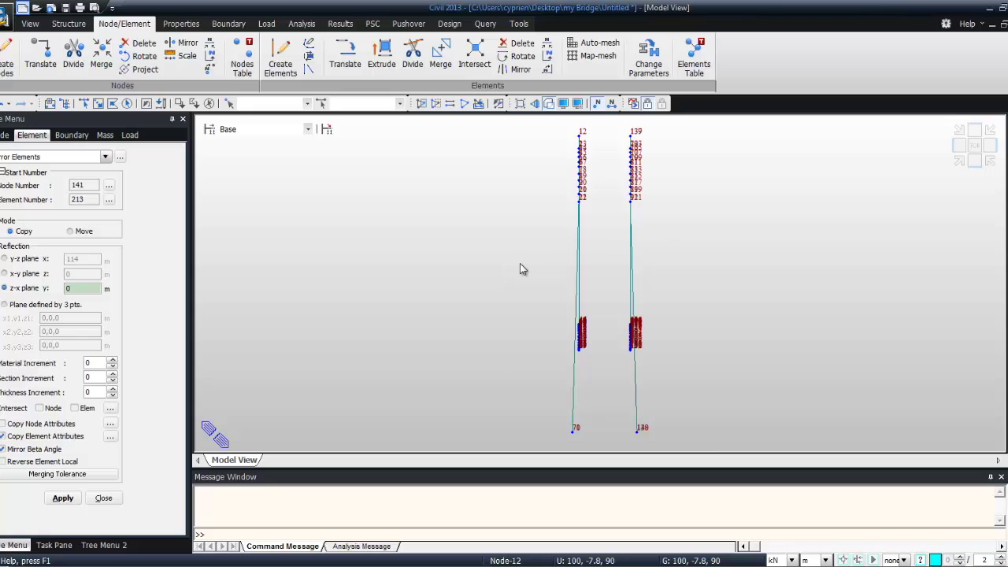
- Select all nodes and elements of the Girder material for extrusion, and deselect the girder line on the negative-y side
{"action": "left_click", "coordinate": [381, 55]}
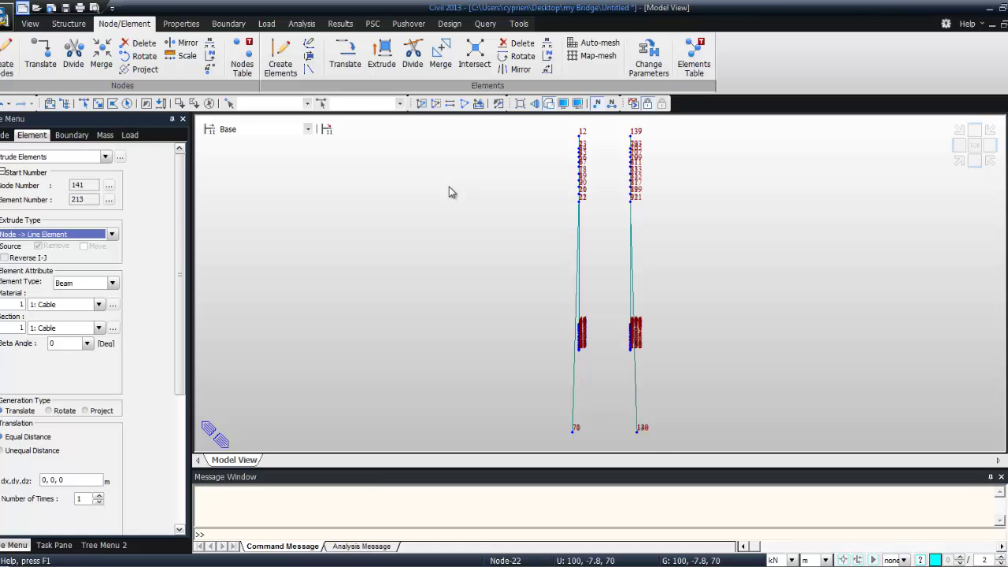
{"action": "left_click", "coordinate": [975, 145]}
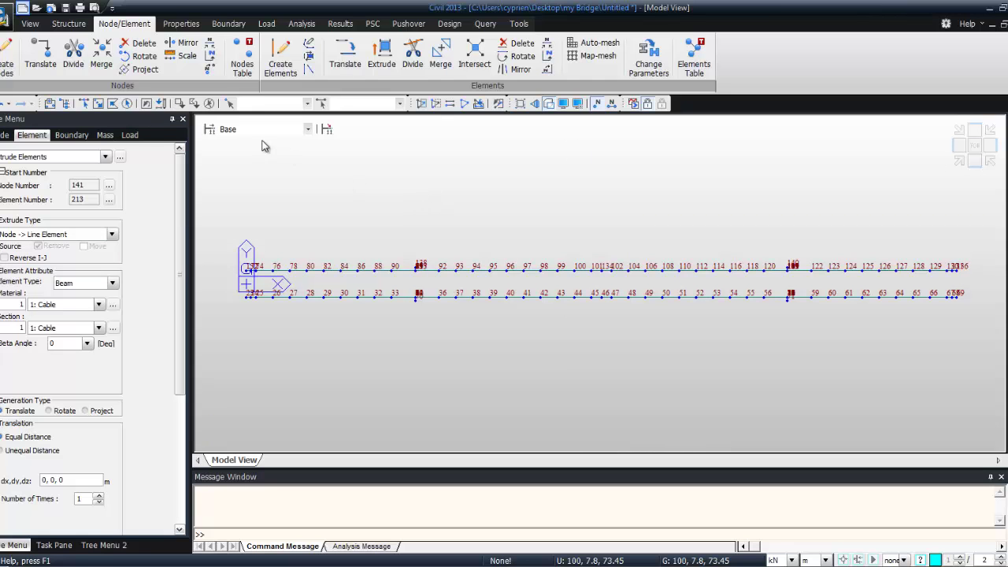
{"action": "left_click", "coordinate": [228, 104]}
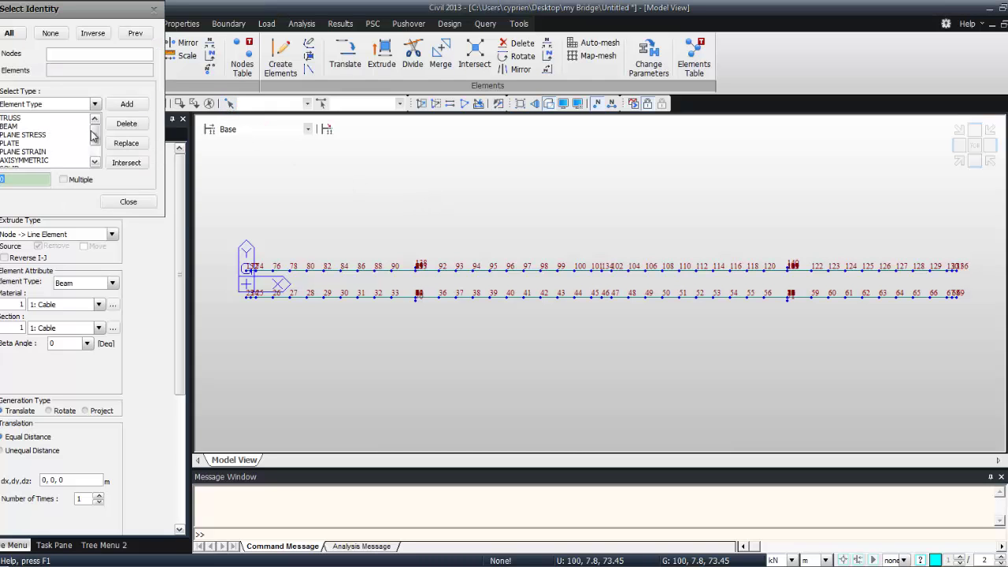
{"action": "left_click", "coordinate": [95, 104]}
{"action": "left_click", "coordinate": [85, 124]}
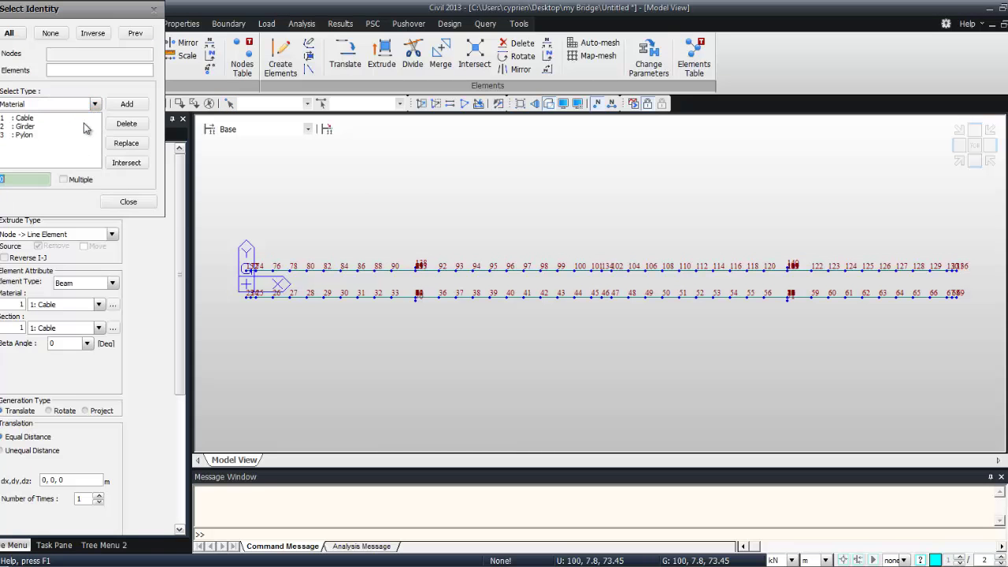
{"action": "left_click", "coordinate": [24, 126]}
{"action": "left_click", "coordinate": [136, 125]}
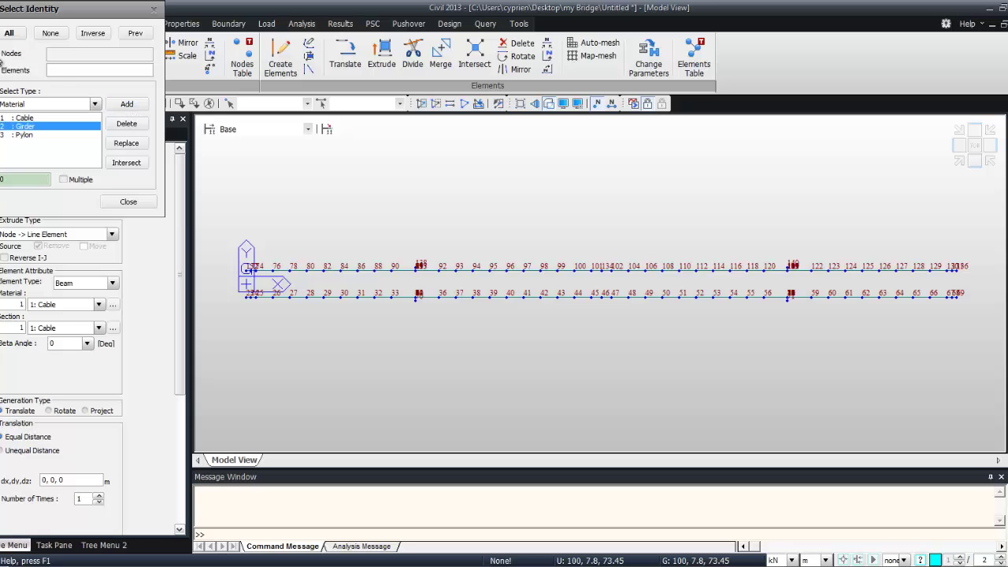
{"action": "left_click", "coordinate": [30, 127]}
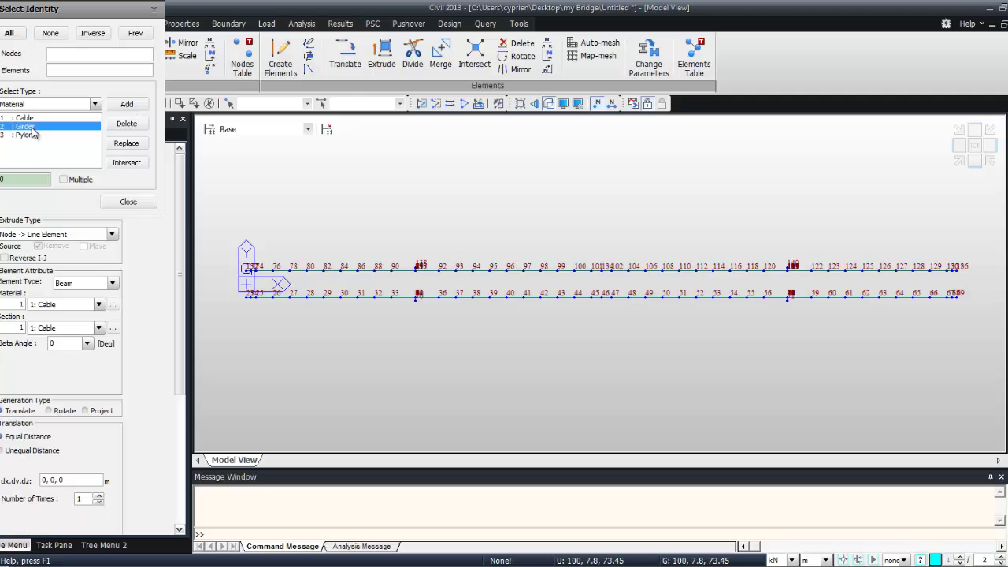
{"action": "left_click", "coordinate": [139, 109]}
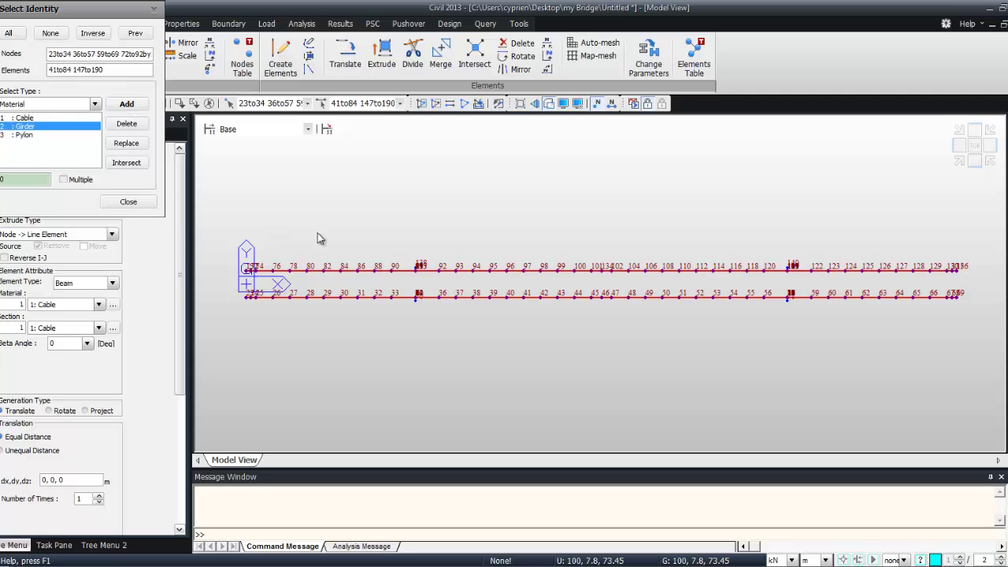
{"action": "left_click", "coordinate": [126, 202]}
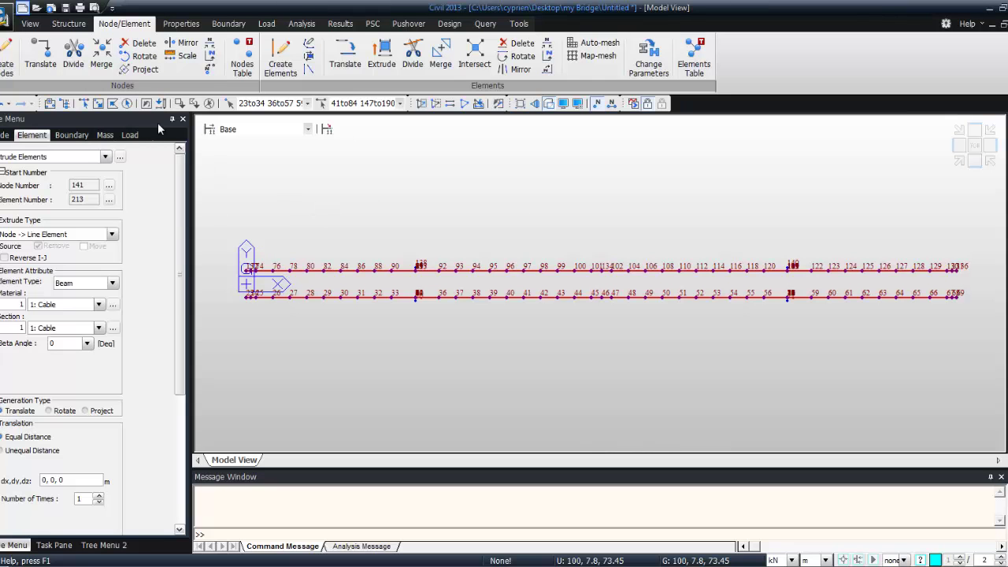
{"action": "left_click", "coordinate": [180, 104]}
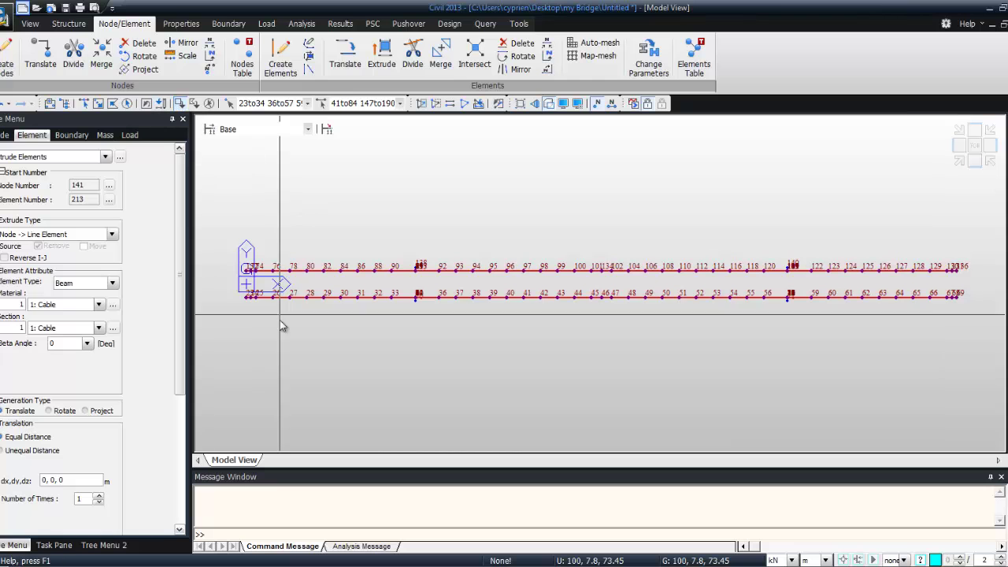
{"action": "left_click_drag", "start_coordinate": [230, 311], "coordinate": [961, 299]}
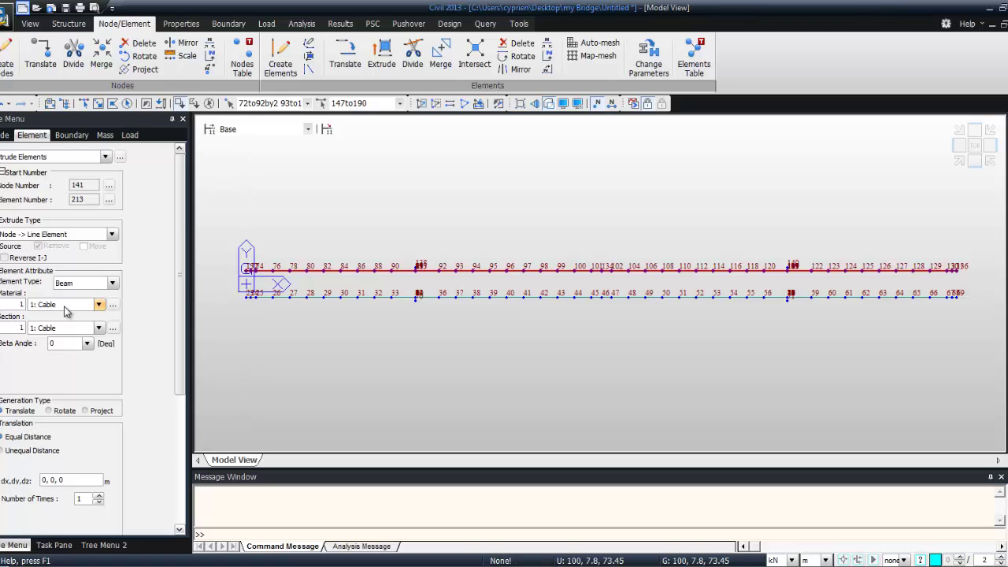
- Extrude the selected girder nodes once by 0, -15.6, 0 m into beam elements with material and section CBeam_Girder
{"action": "left_click", "coordinate": [99, 304]}
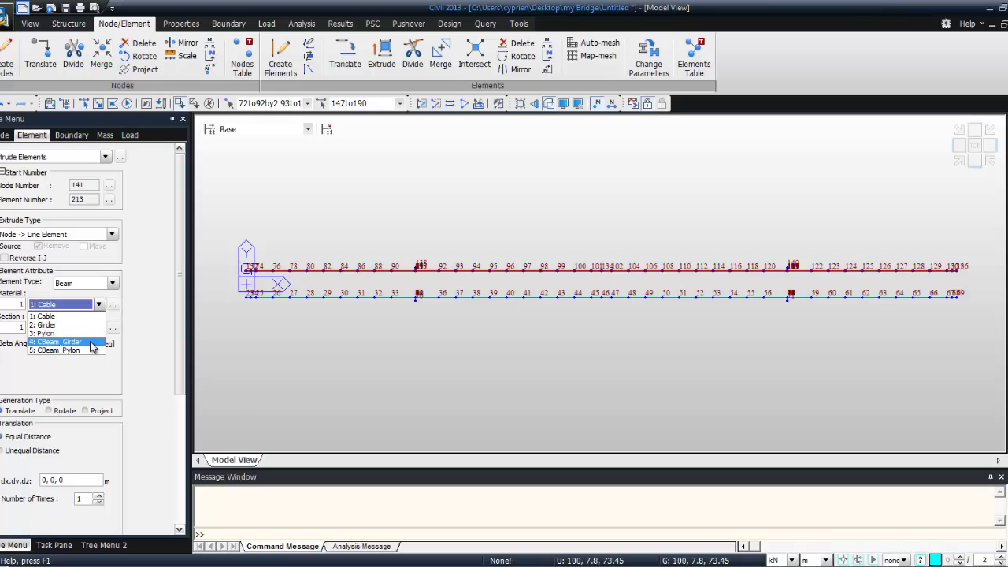
{"action": "left_click", "coordinate": [92, 347]}
{"action": "left_click", "coordinate": [99, 327]}
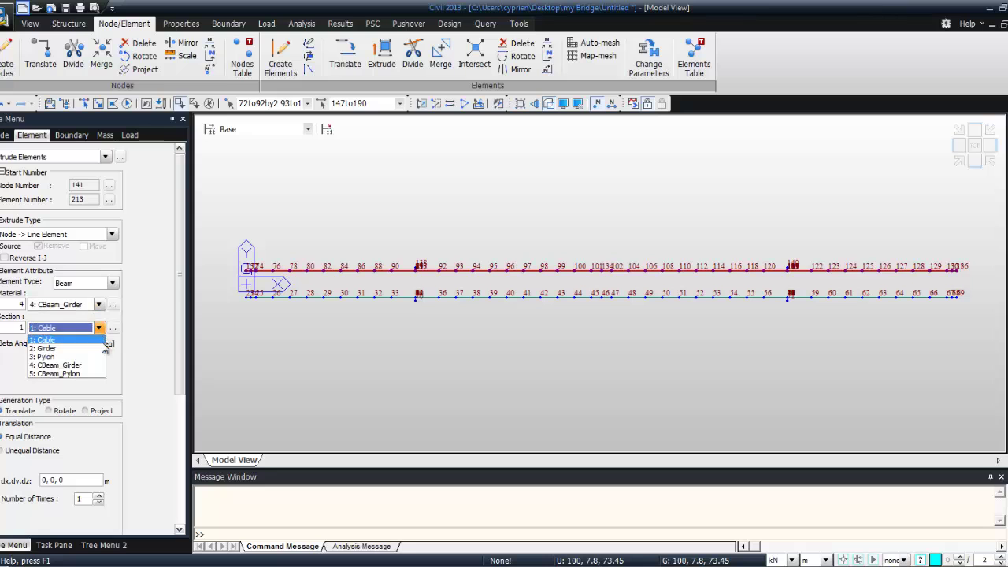
{"action": "left_click", "coordinate": [99, 366]}
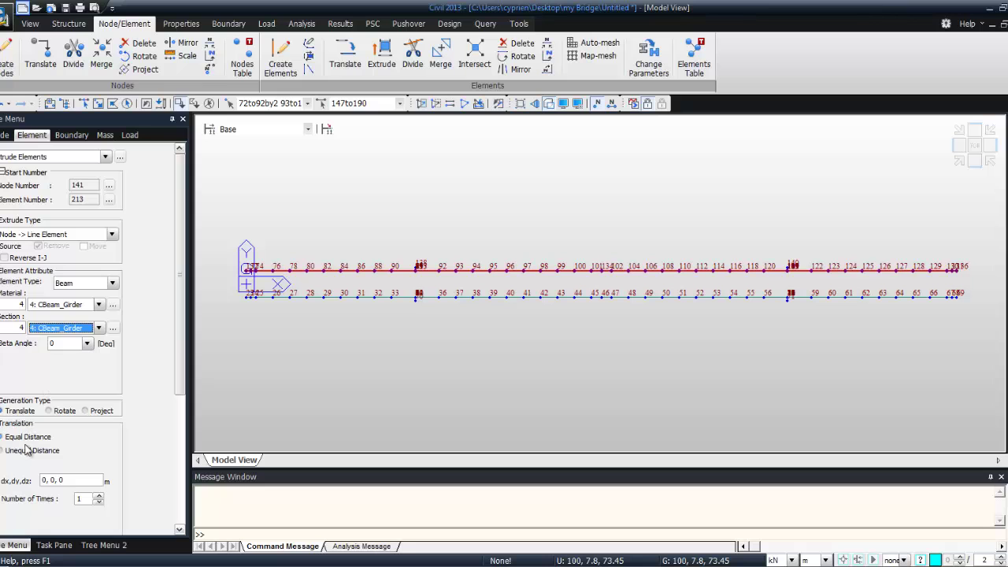
{"action": "left_click", "coordinate": [52, 481]}
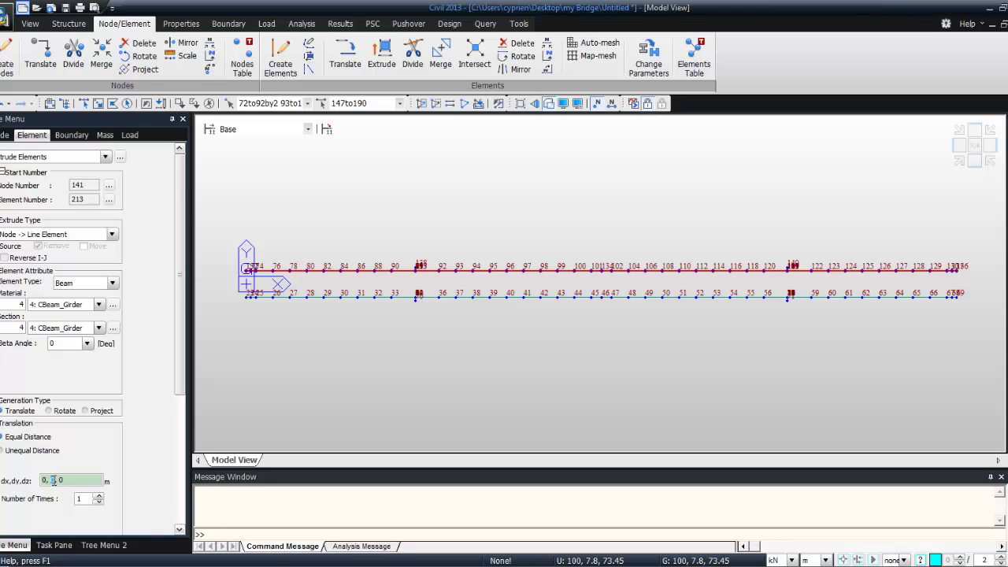
{"action": "type", "text": "-15"}
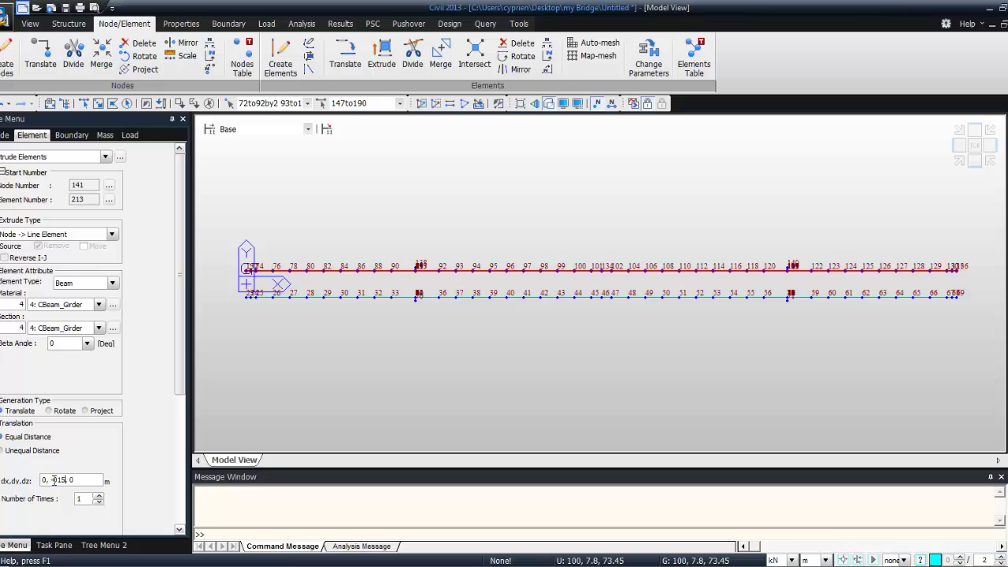
{"action": "key", "text": "BackSpace"}
{"action": "type", "text": "-15.6"}
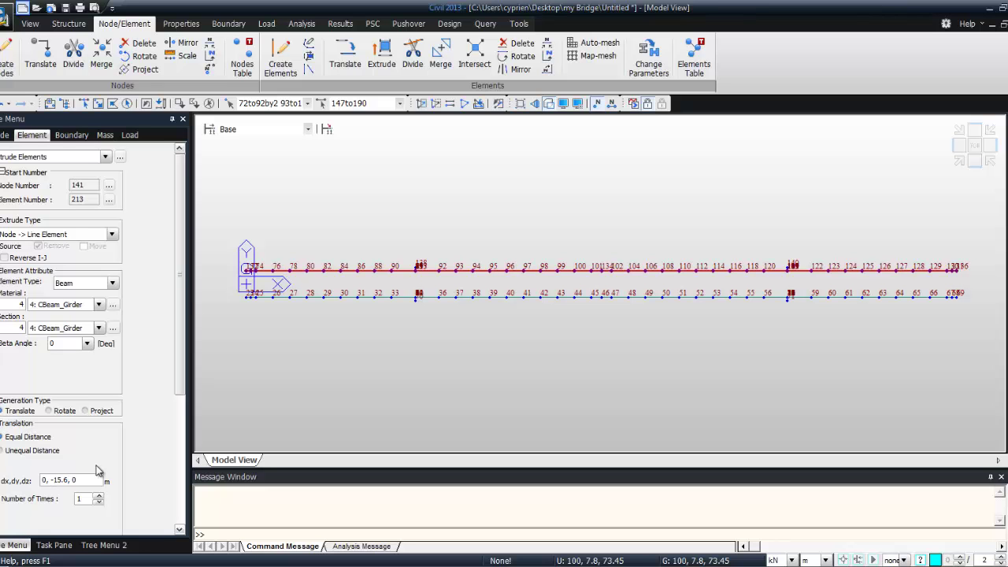
{"action": "scroll", "coordinate": [174, 486], "scroll_direction": "down", "scroll_amount": 5}
{"action": "scroll", "coordinate": [174, 486], "scroll_direction": "down", "scroll_amount": 1}
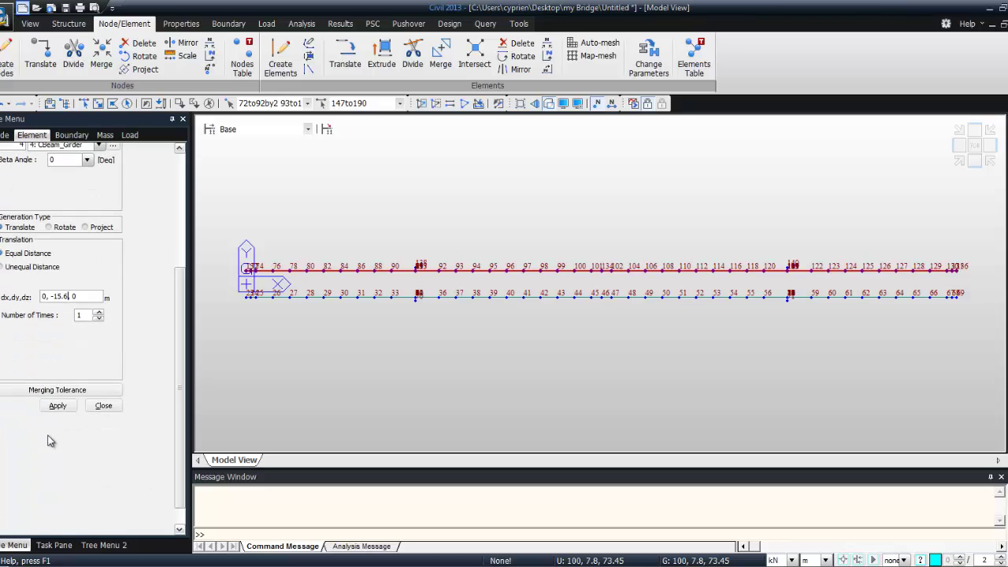
{"action": "left_click", "coordinate": [59, 406]}
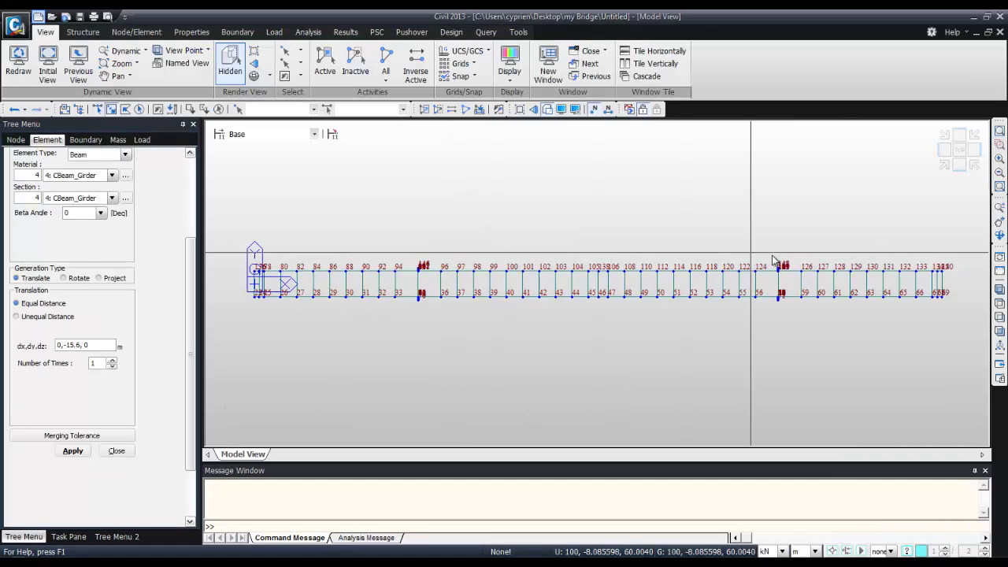
- Select all elements of both pylons in the front view and activate only them
{"action": "left_click", "coordinate": [98, 104]}
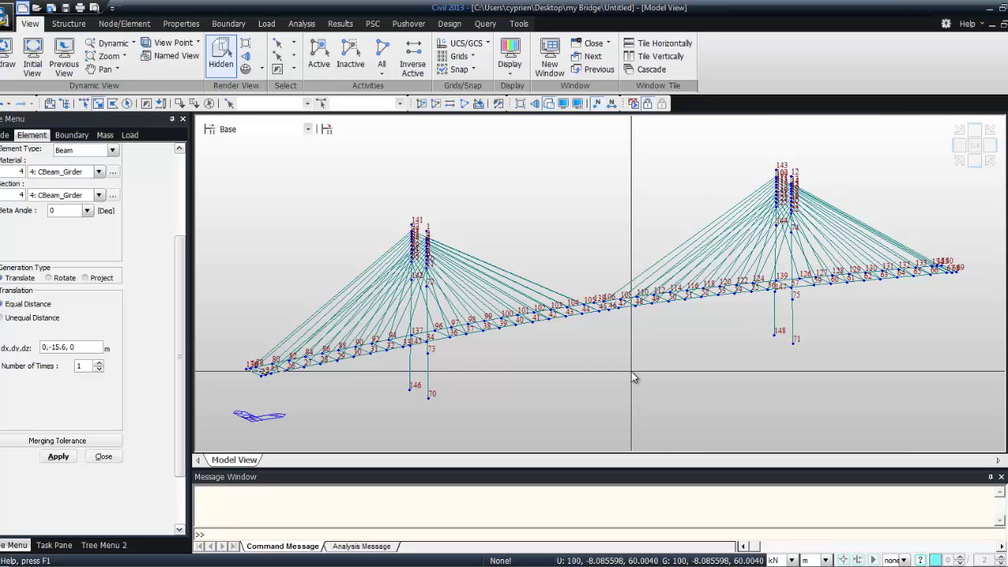
{"action": "left_click", "coordinate": [974, 162]}
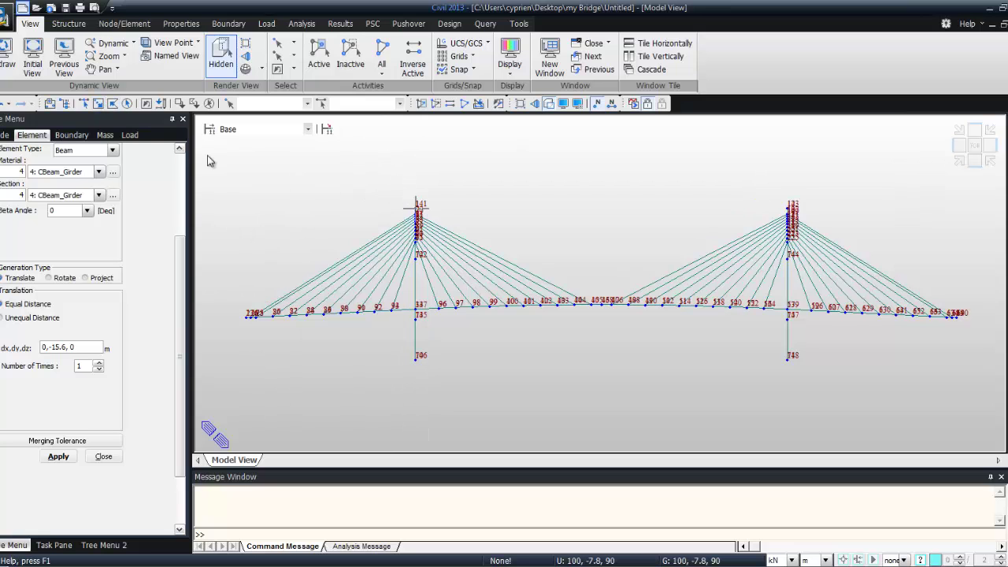
{"action": "left_click_drag", "start_coordinate": [407, 193], "coordinate": [424, 383]}
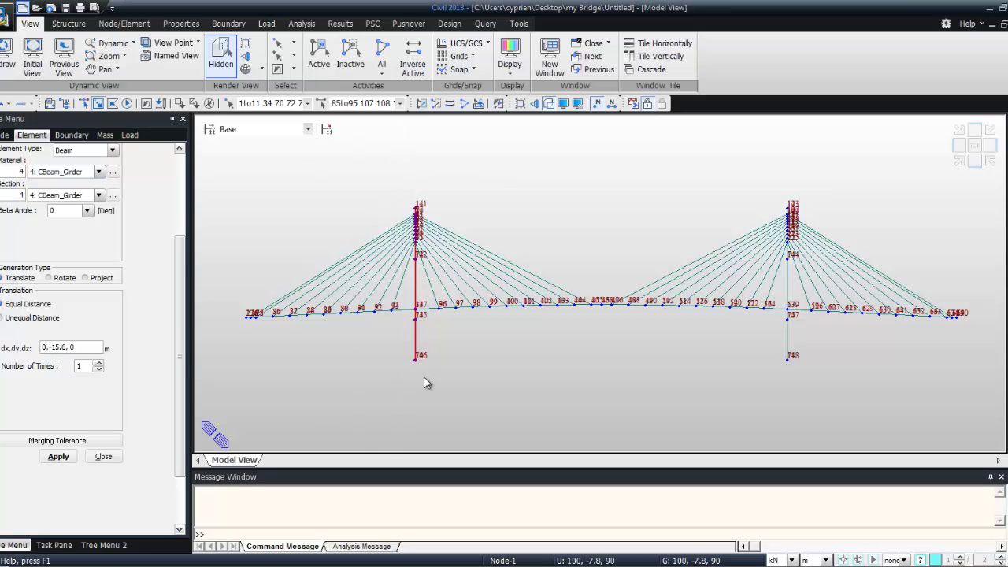
{"action": "left_click_drag", "start_coordinate": [783, 198], "coordinate": [789, 385]}
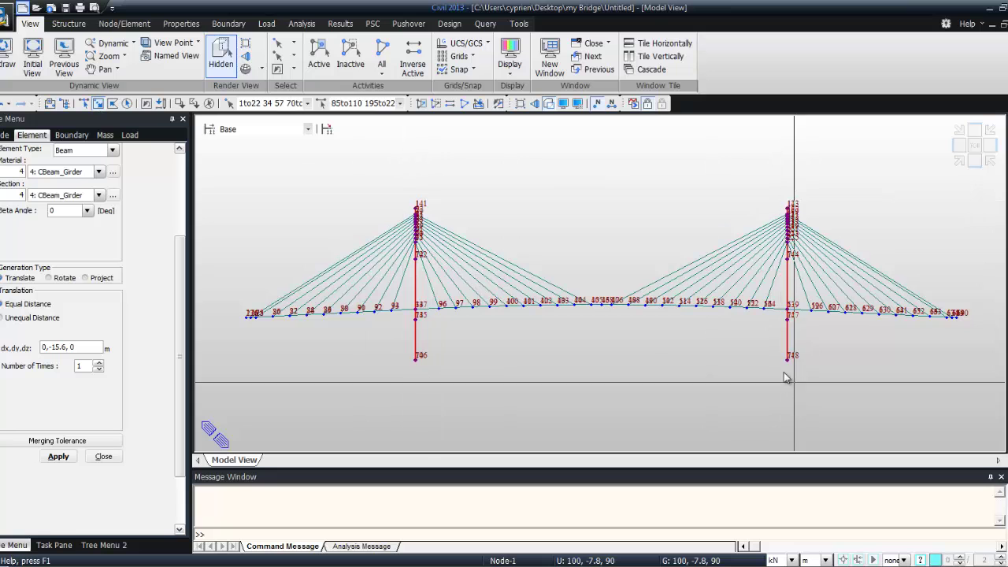
{"action": "left_click", "coordinate": [319, 49]}
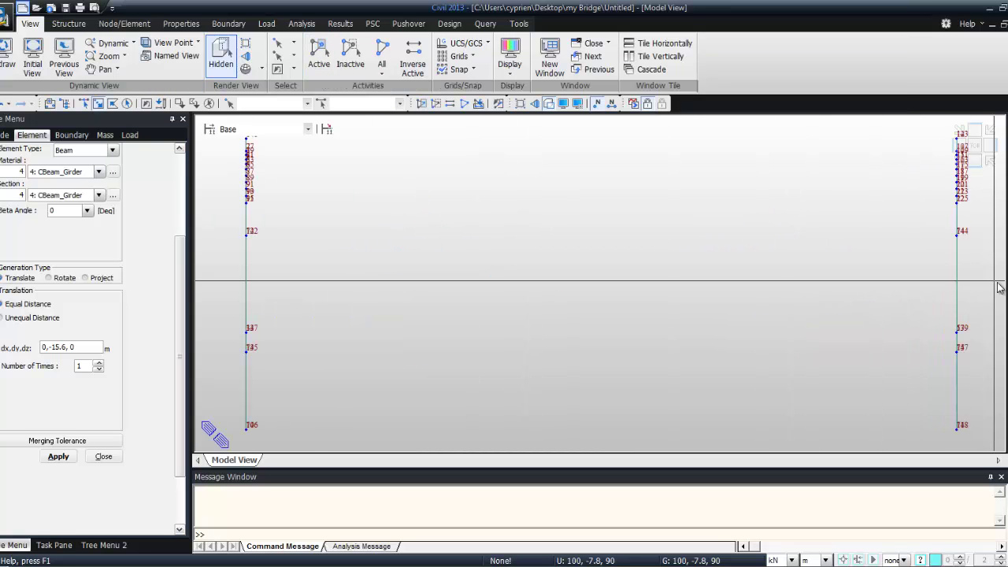
- Create two crossbeams on the first pylon between nodes 142 and 72 and nodes 145 and 73, with material and section CBeam_Pylon
{"action": "middle_click_drag", "start_coordinate": [999, 288], "coordinate": [565, 287], "text": "ctrl"}
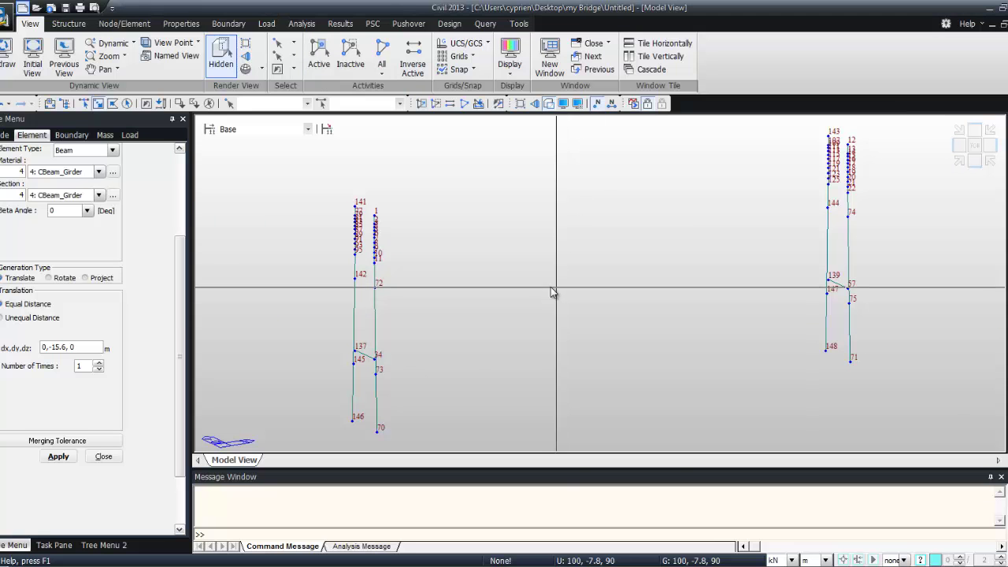
{"action": "left_click", "coordinate": [124, 23]}
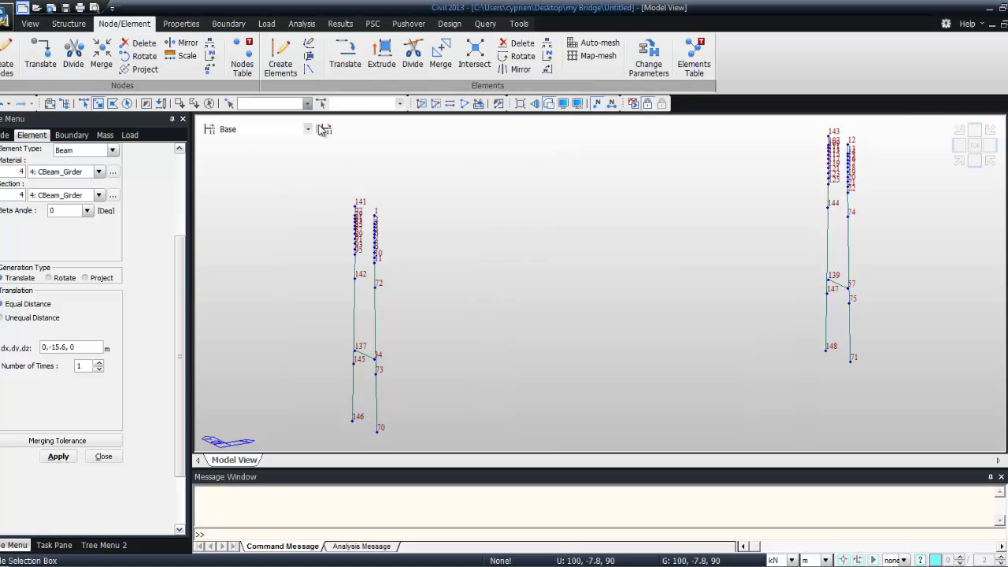
{"action": "left_click", "coordinate": [281, 55]}
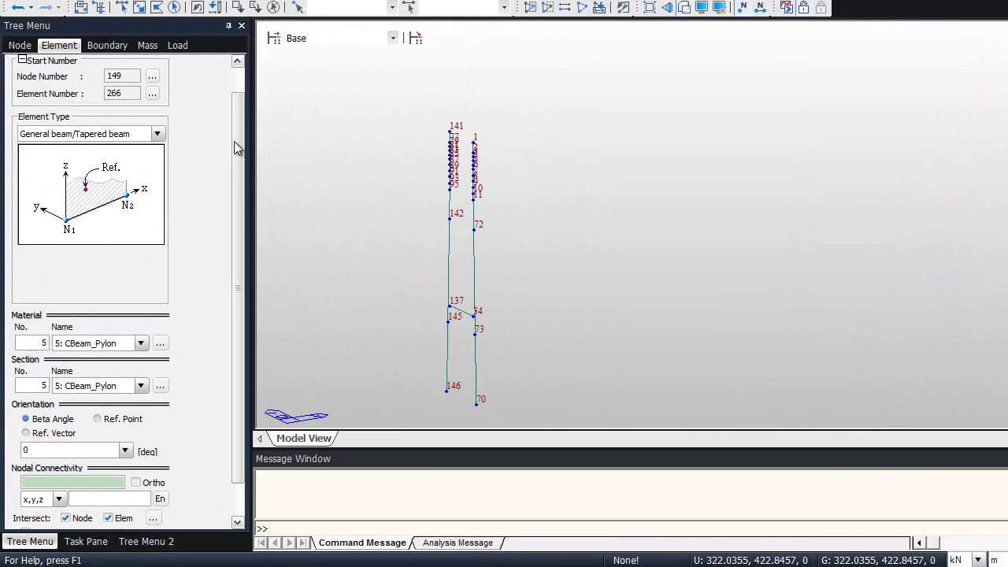
{"action": "left_click_drag", "start_coordinate": [234, 141], "coordinate": [226, 207]}
{"action": "left_click", "coordinate": [140, 304]}
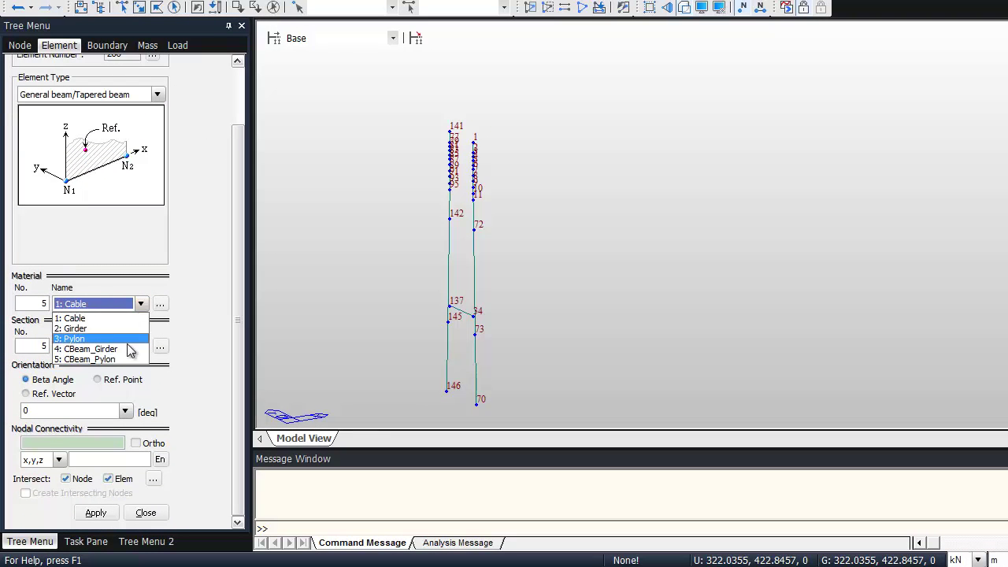
{"action": "left_click", "coordinate": [85, 360]}
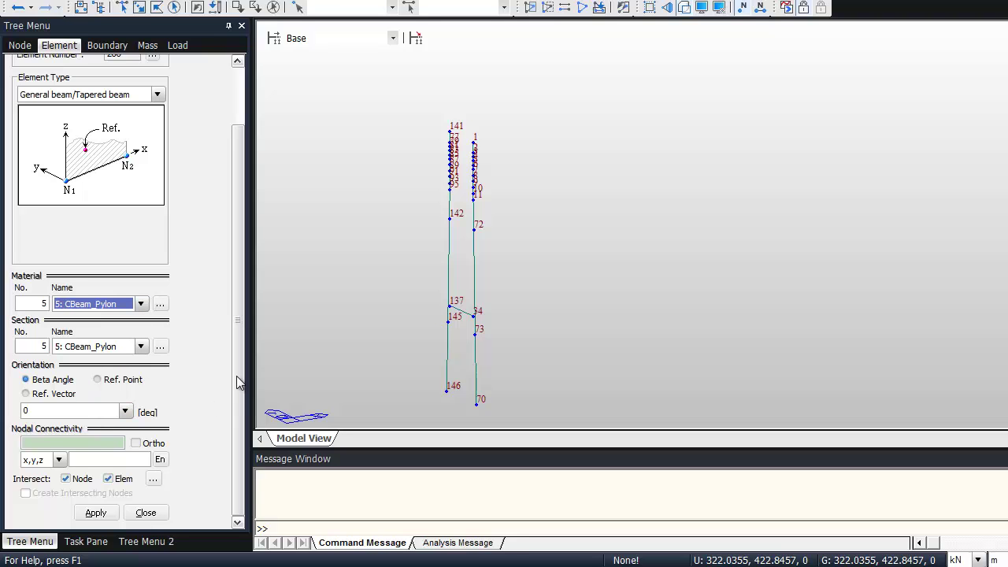
{"action": "left_click", "coordinate": [83, 442]}
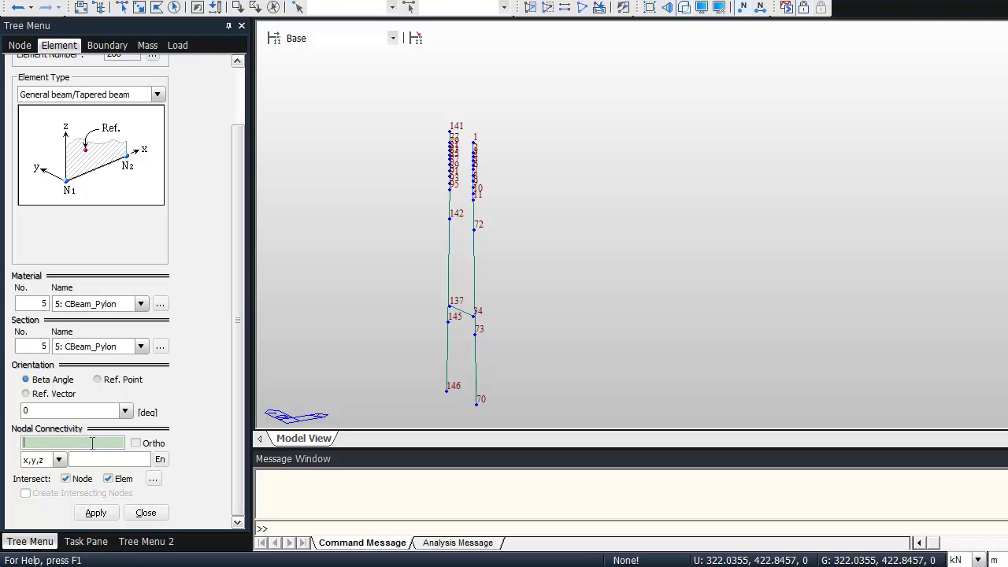
{"action": "left_click", "coordinate": [450, 218]}
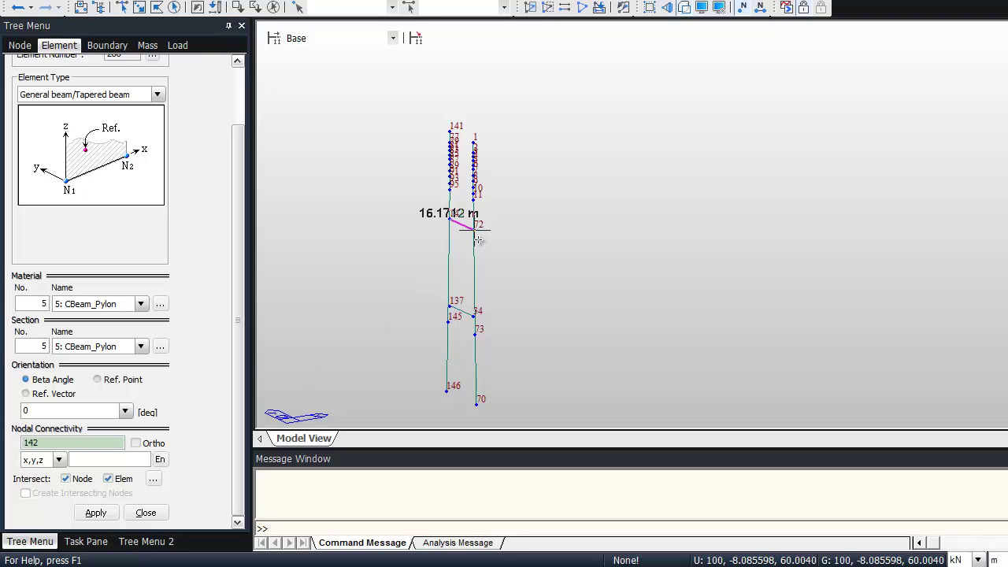
{"action": "left_click", "coordinate": [474, 229]}
{"action": "left_click", "coordinate": [448, 322]}
{"action": "left_click", "coordinate": [473, 335]}
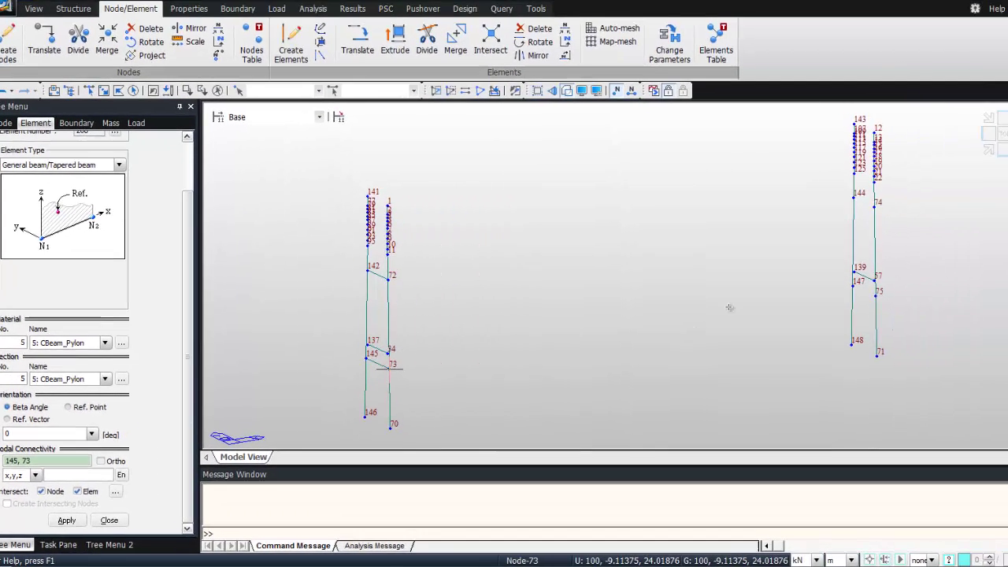
- Create the matching crossbeams on the second pylon between nodes 144 and 74 and nodes 147 and 75
{"action": "left_click", "coordinate": [829, 208]}
{"action": "left_click", "coordinate": [847, 213]}
{"action": "left_click", "coordinate": [827, 291]}
{"action": "left_click", "coordinate": [851, 301]}
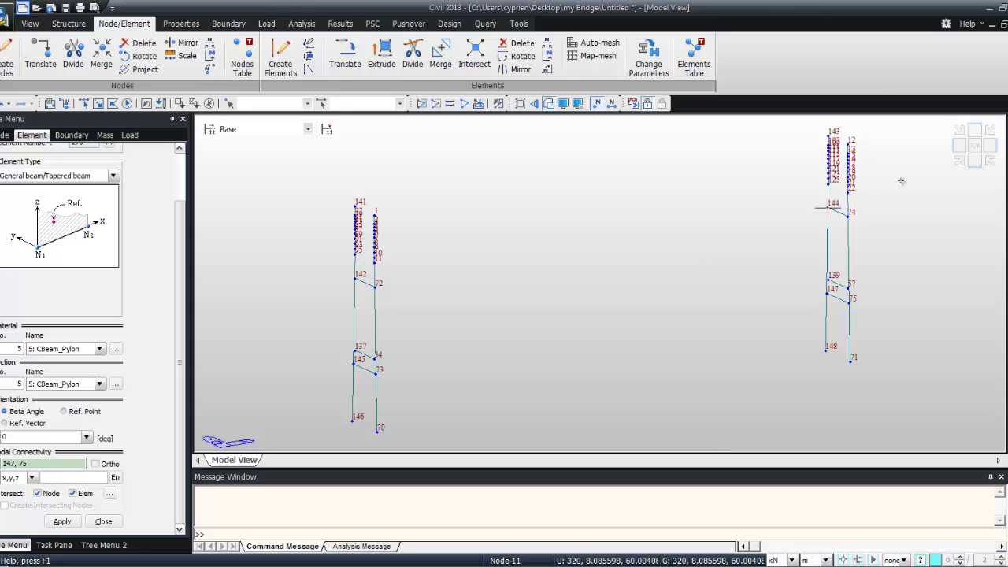
- Start projecting nodes and select girder nodes 137 and 34 at the first pylon and 139 and 57 at the second
{"action": "left_click_drag", "start_coordinate": [323, 331], "coordinate": [400, 392]}
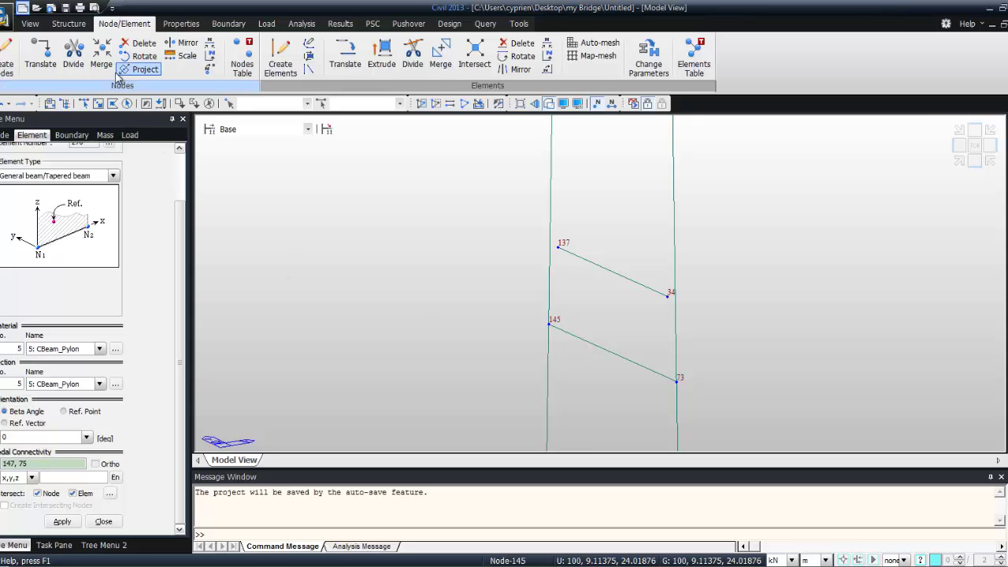
{"action": "left_click", "coordinate": [139, 70]}
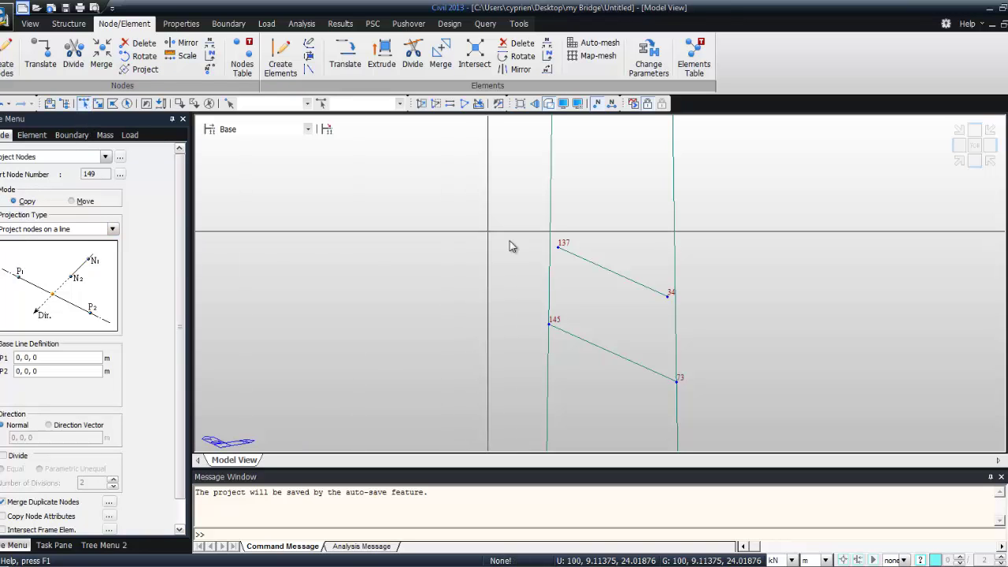
{"action": "left_click", "coordinate": [563, 249]}
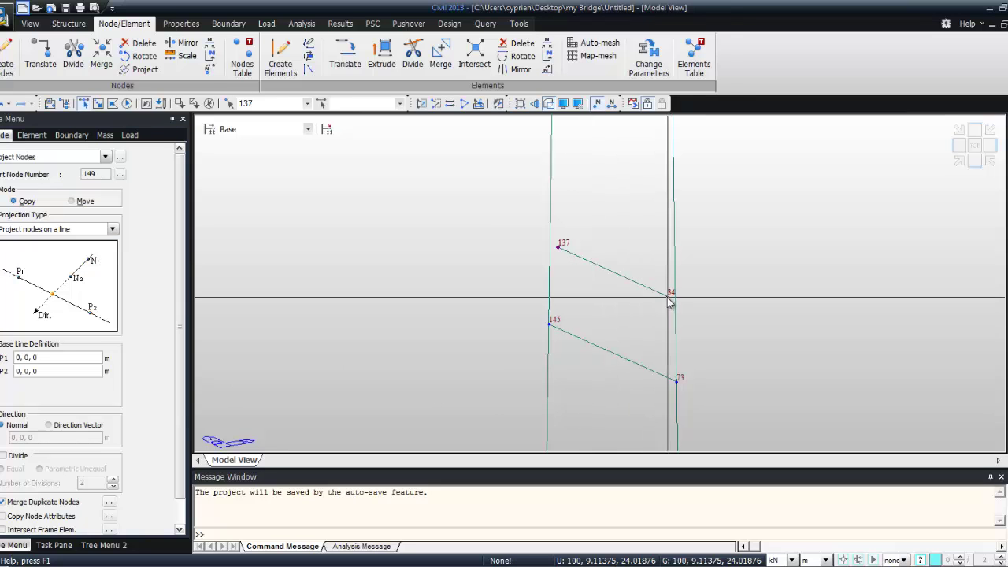
{"action": "left_click", "coordinate": [669, 296]}
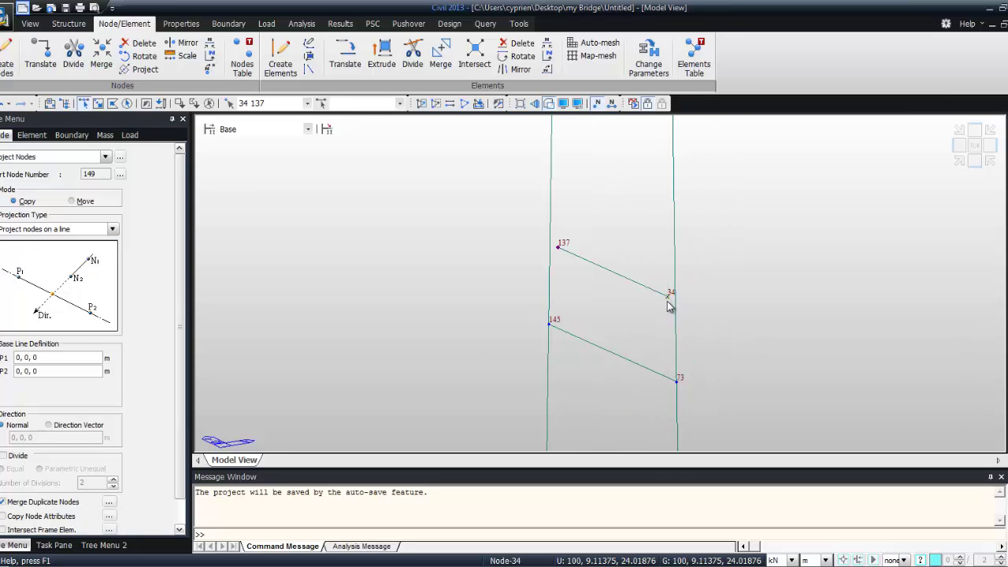
{"action": "key", "text": "ctrl+f"}
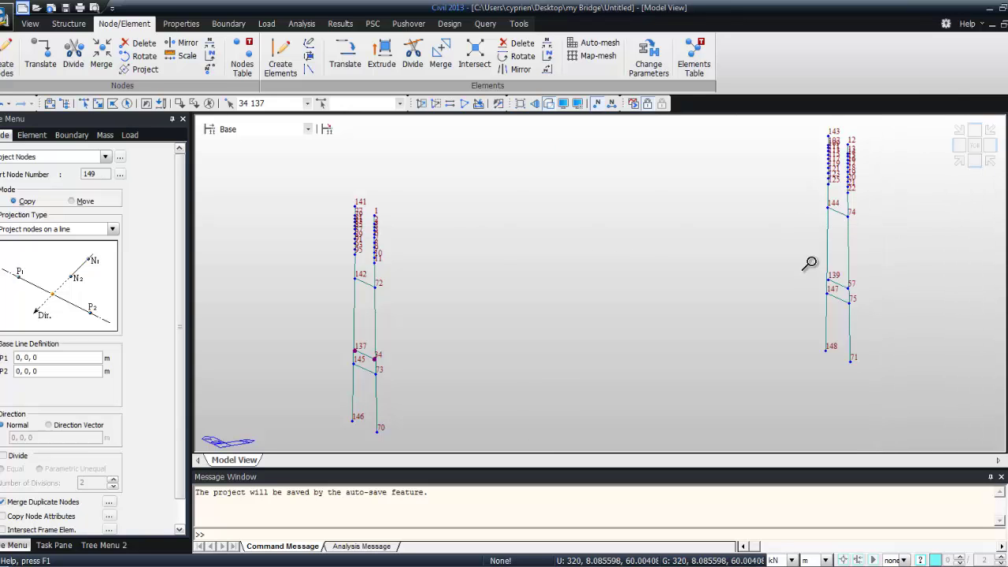
{"action": "scroll", "coordinate": [833, 283], "scroll_direction": "up", "scroll_amount": 5}
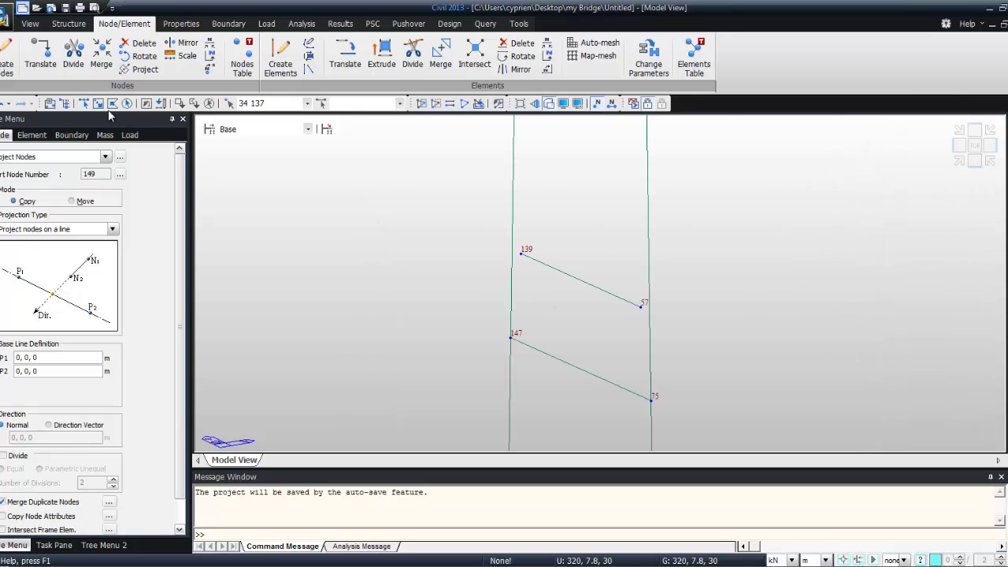
{"action": "left_click", "coordinate": [520, 253]}
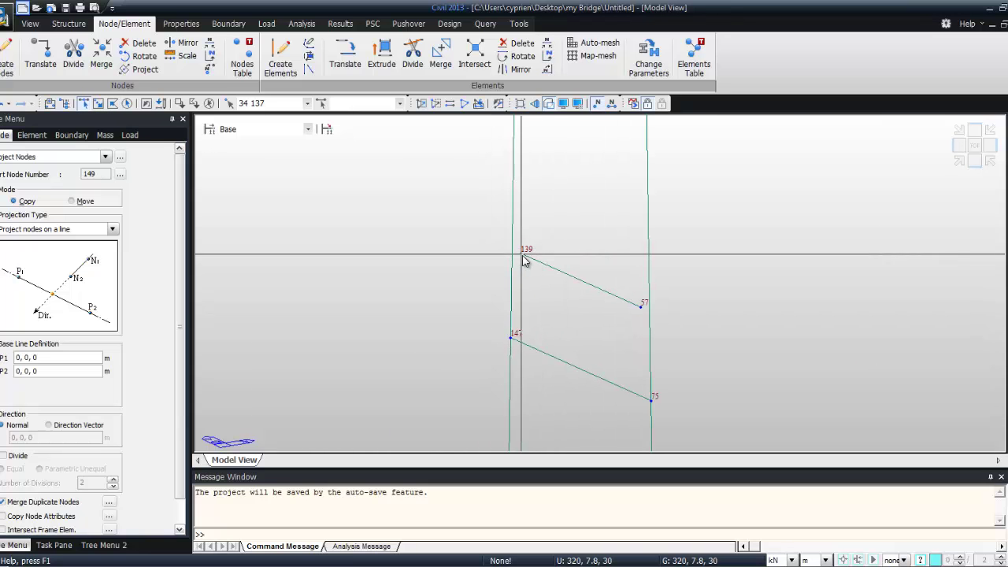
{"action": "left_click", "coordinate": [641, 306]}
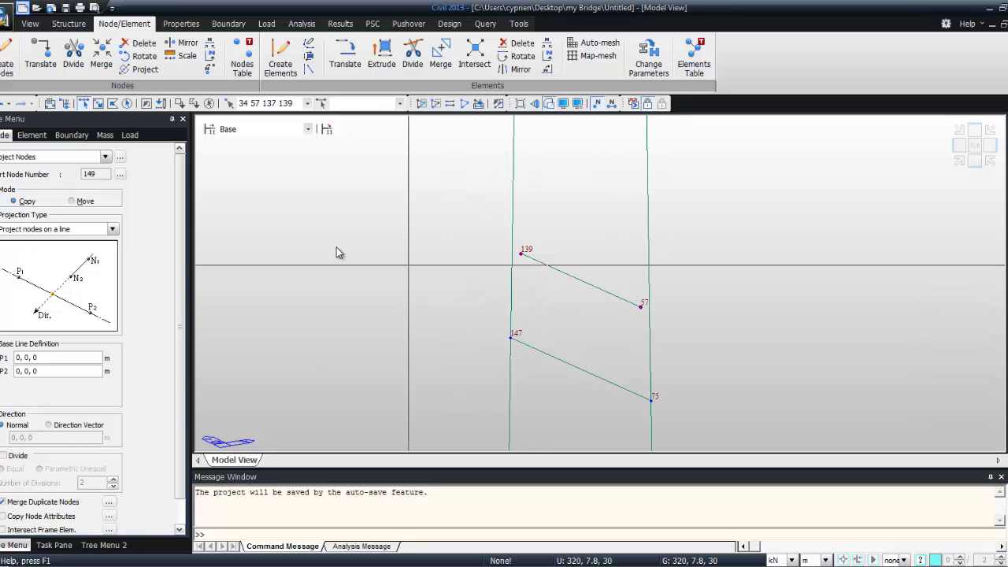
{"action": "left_click", "coordinate": [534, 104]}
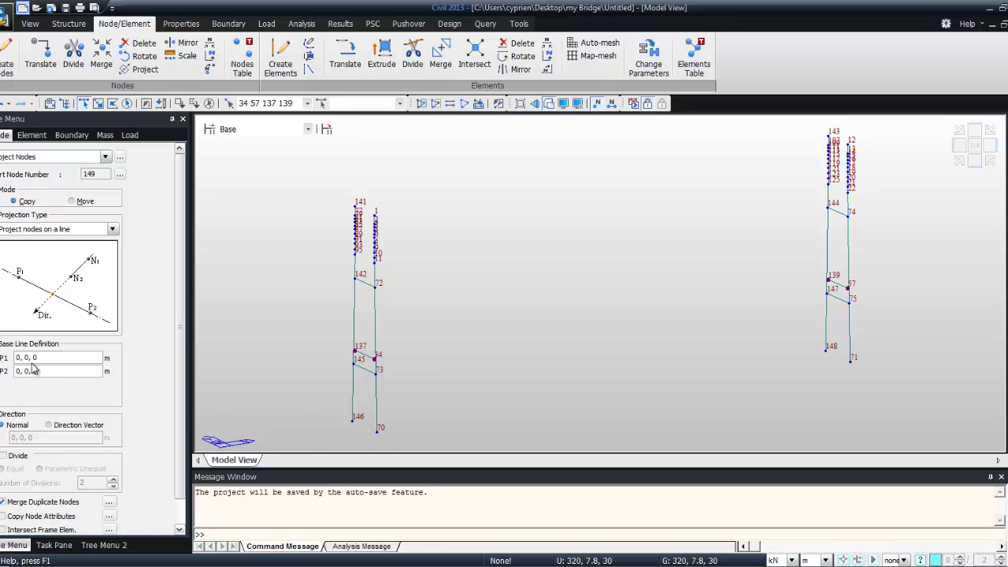
- Project copies of the selected nodes onto the plane through nodes 145, 73 and 75, with frame element intersection enabled
{"action": "left_click", "coordinate": [112, 228]}
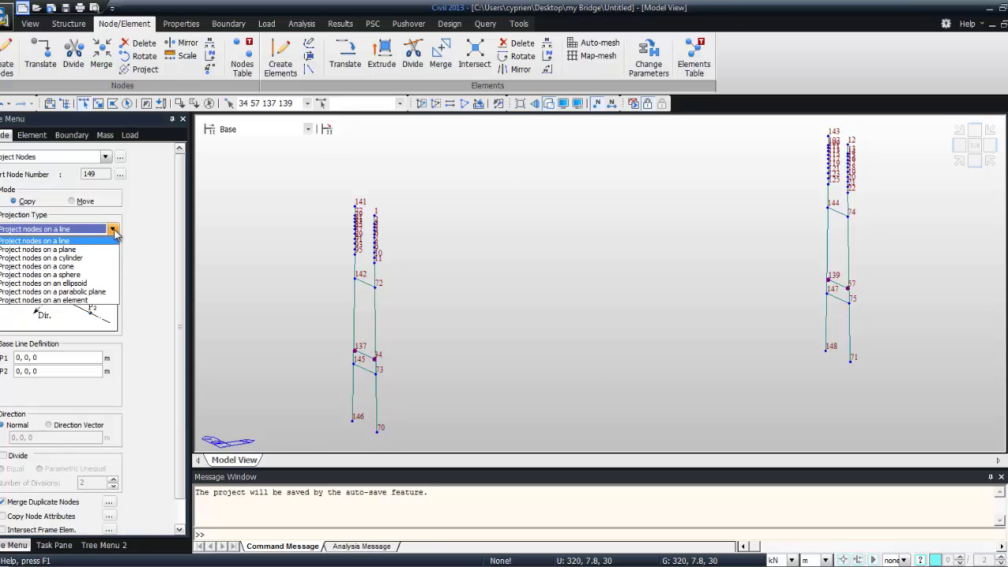
{"action": "left_click", "coordinate": [101, 249]}
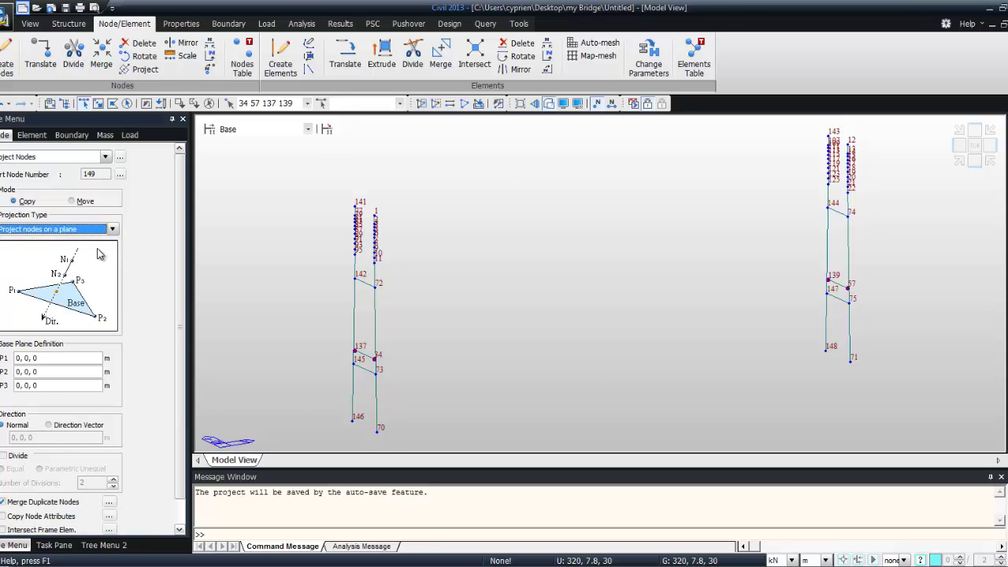
{"action": "left_click", "coordinate": [67, 358]}
{"action": "left_click", "coordinate": [355, 364]}
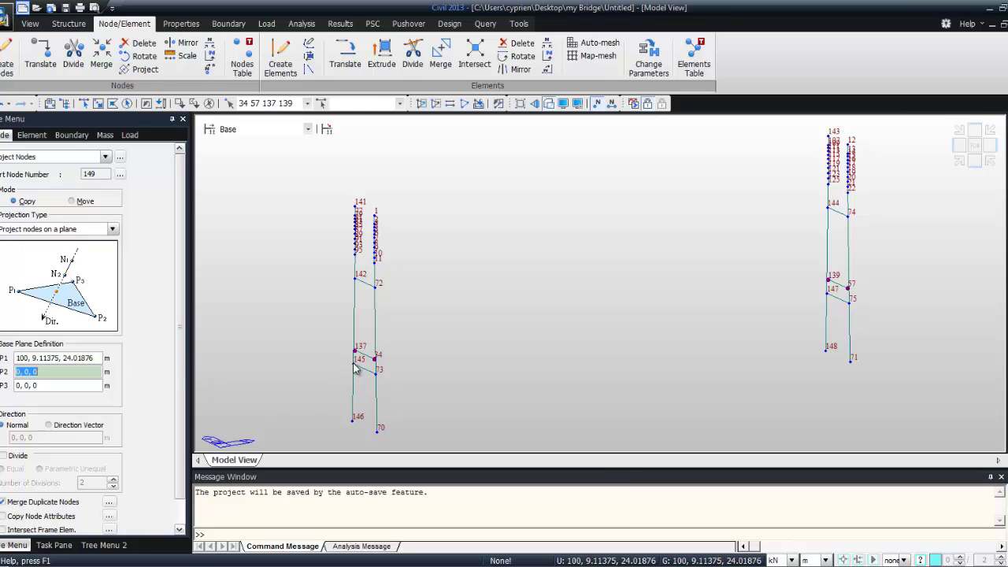
{"action": "left_click", "coordinate": [374, 380]}
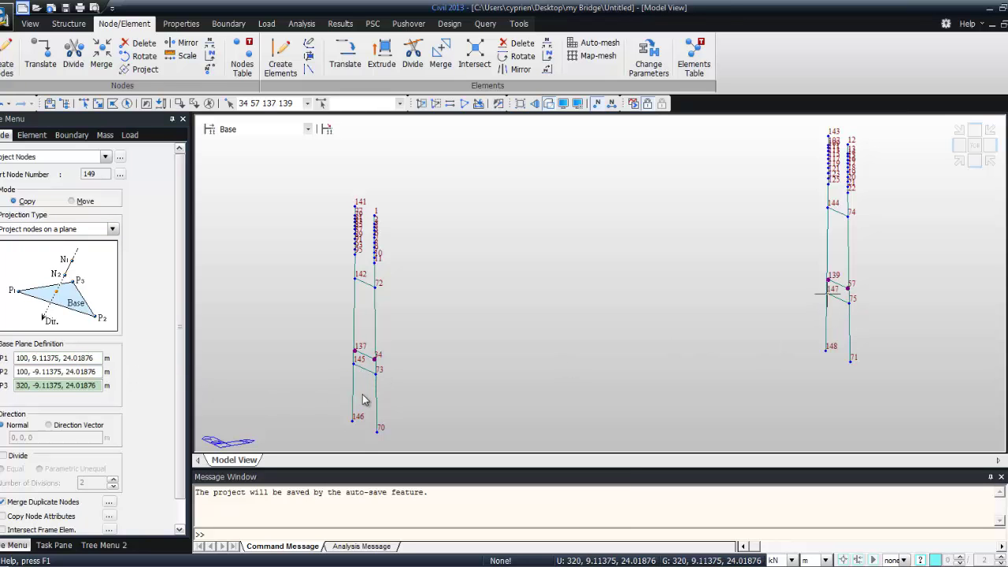
{"action": "scroll", "coordinate": [179, 315], "scroll_direction": "down", "scroll_amount": 1}
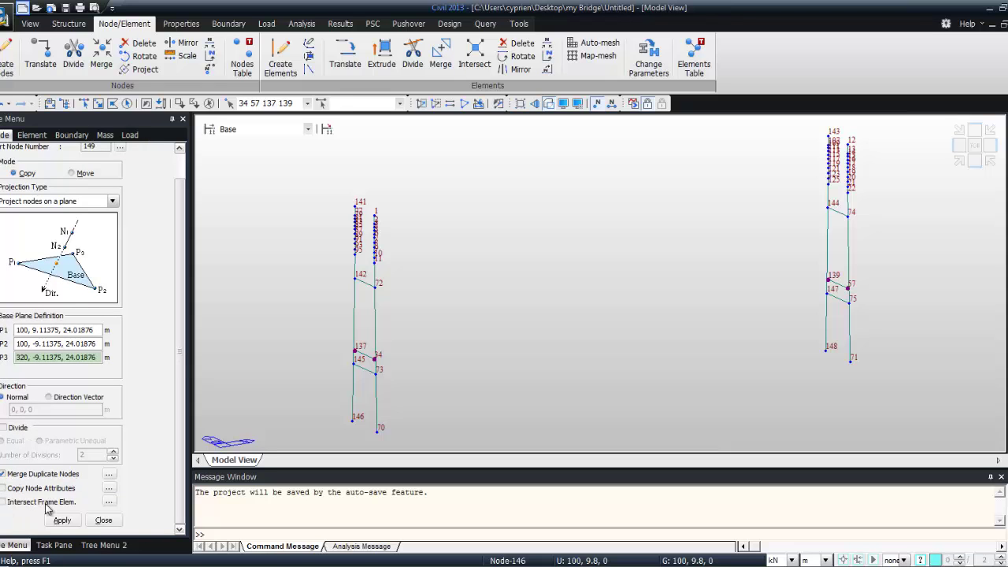
{"action": "left_click", "coordinate": [3, 502]}
{"action": "left_click", "coordinate": [62, 519]}
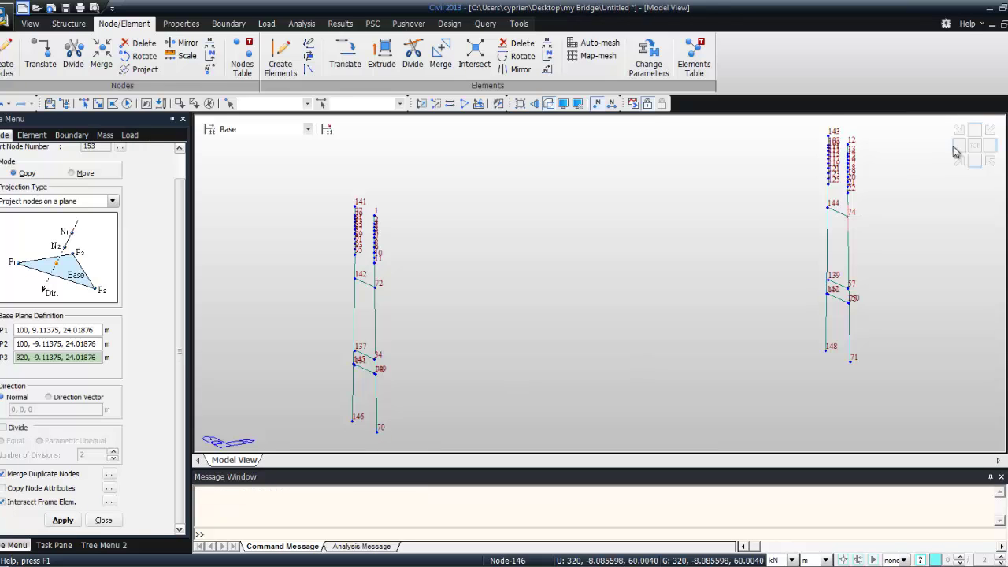
- Copy nodes 149 to 152 once by 0, 0, 0.27 m
{"action": "left_click_drag", "start_coordinate": [327, 341], "coordinate": [392, 394]}
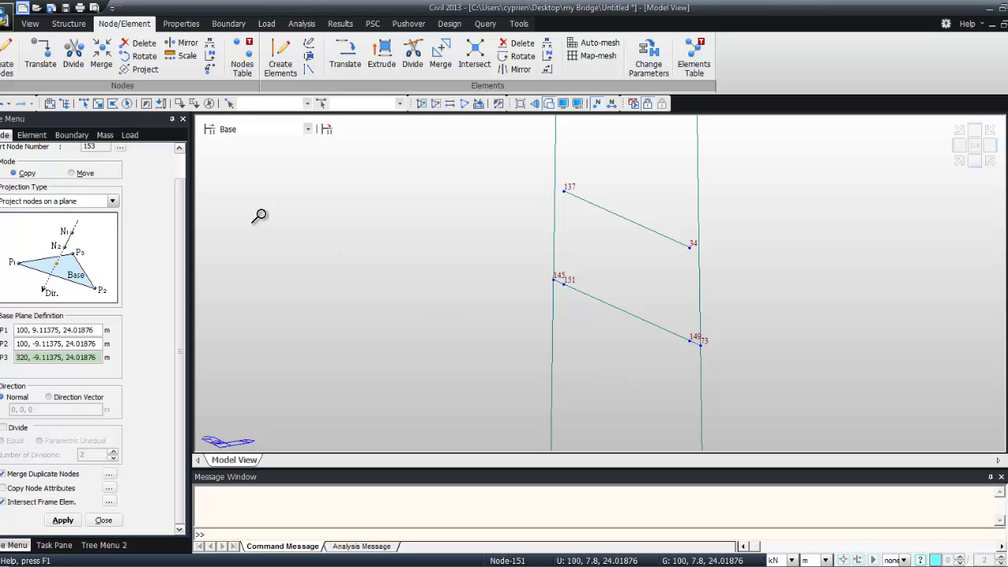
{"action": "left_click", "coordinate": [40, 55]}
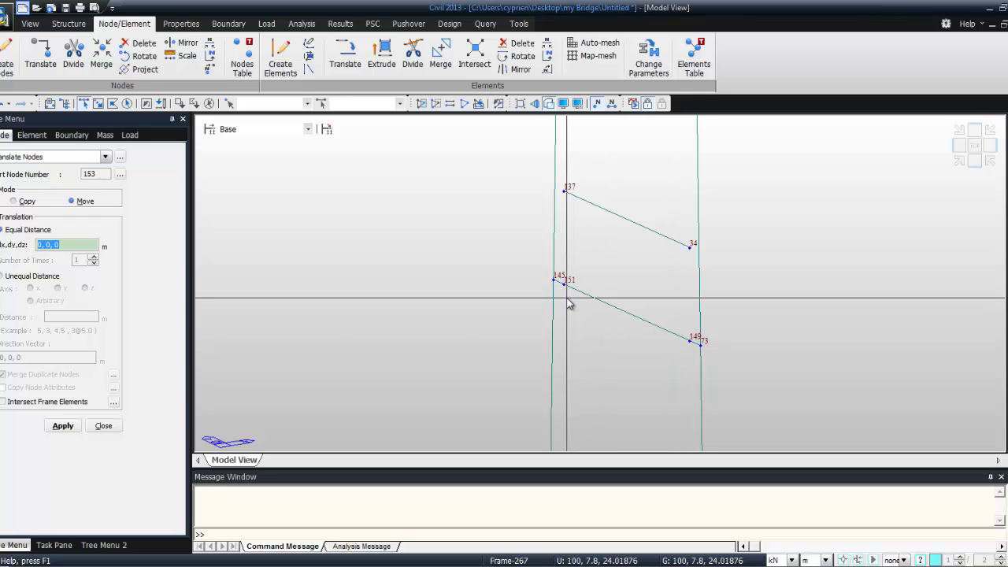
{"action": "left_click", "coordinate": [285, 104]}
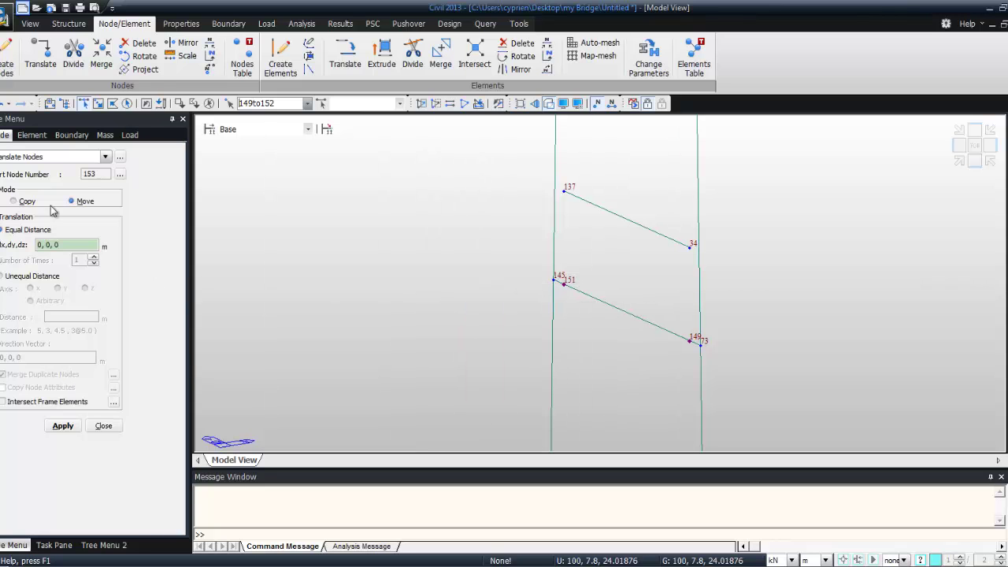
{"action": "left_click", "coordinate": [14, 201]}
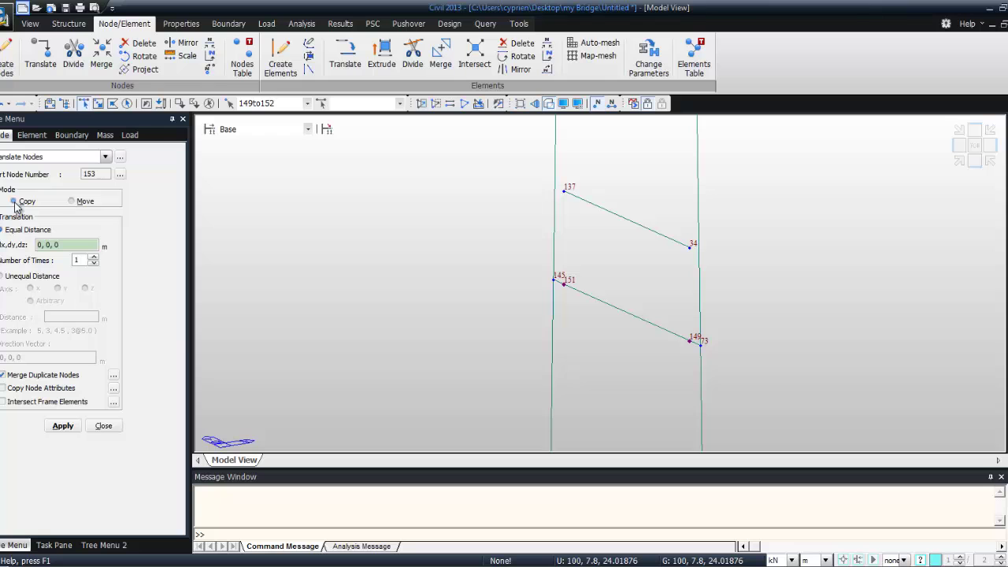
{"action": "left_click", "coordinate": [63, 245]}
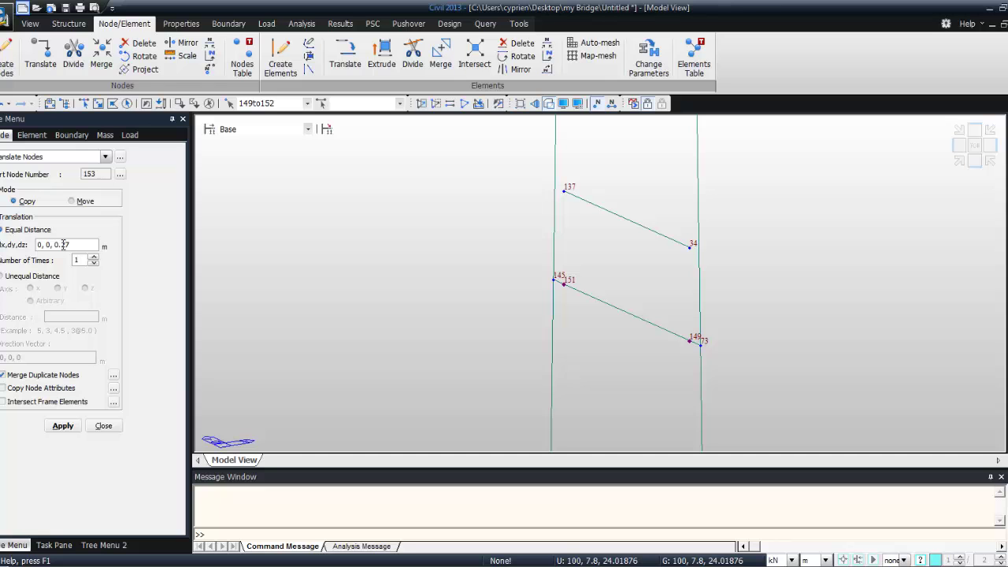
{"action": "left_click", "coordinate": [63, 425]}
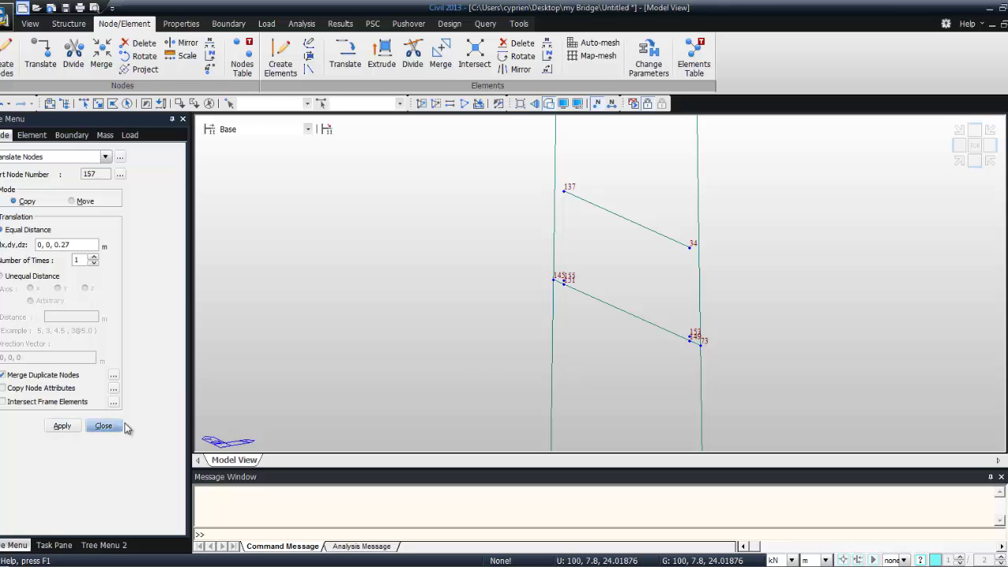
- Set up a General elastic link with SDx 199736032 kN/m and SDy and SDz 73373 kN/m
{"action": "left_click_drag", "start_coordinate": [533, 247], "coordinate": [745, 389]}
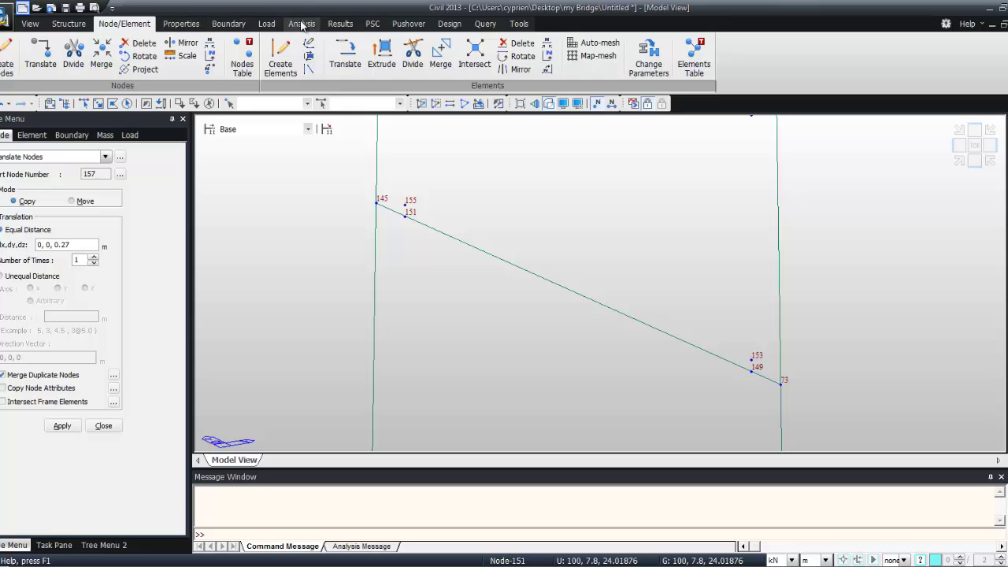
{"action": "left_click", "coordinate": [230, 23]}
{"action": "left_click", "coordinate": [197, 59]}
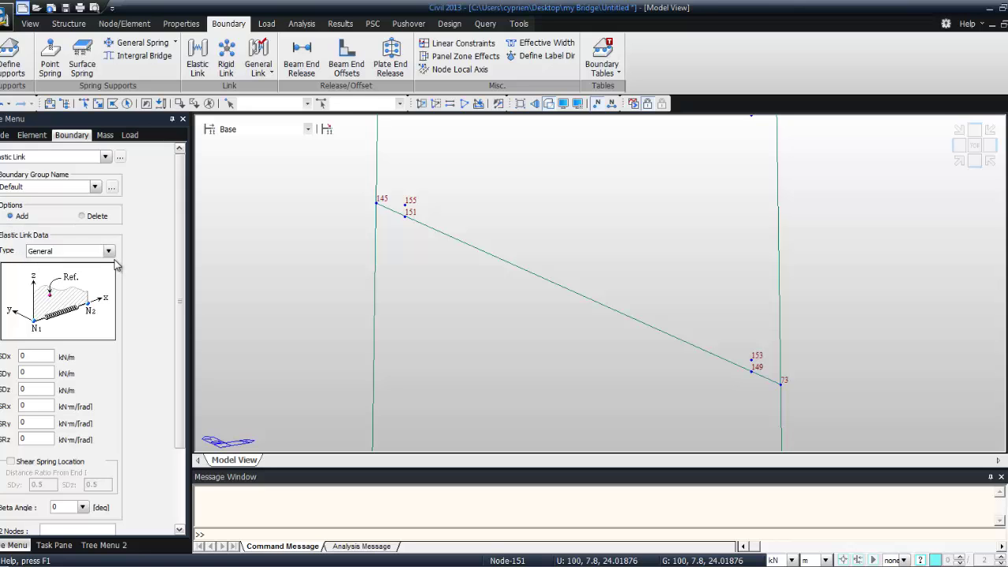
{"action": "double_click", "coordinate": [45, 353]}
{"action": "type", "text": "199736032"}
{"action": "key", "text": "Tab"}
{"action": "type", "text": "73373"}
{"action": "key", "text": "Tab"}
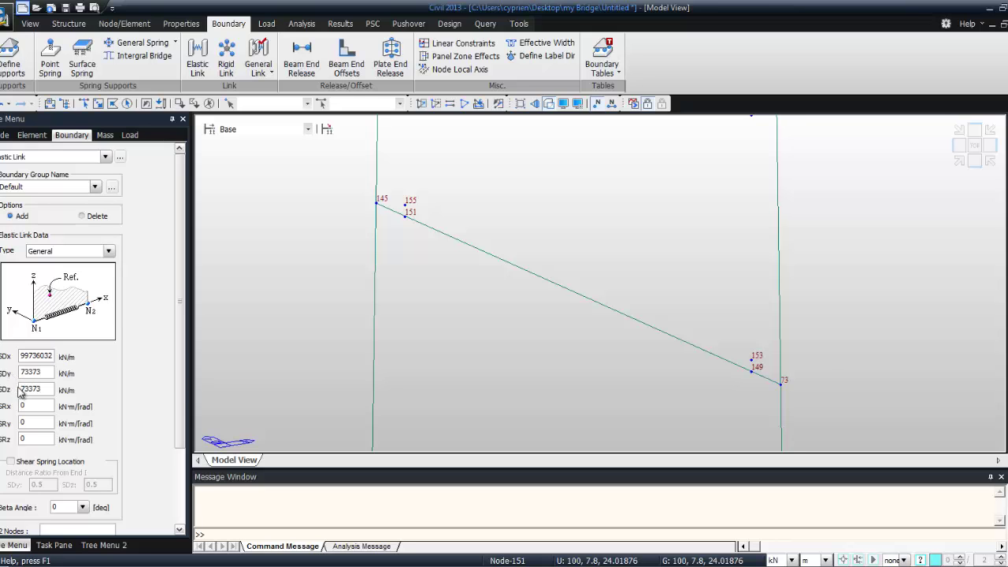
- Create elastic links between nodes 155 and 151 and nodes 153 and 149, copying each 220 m along the x axis
{"action": "scroll", "coordinate": [174, 441], "scroll_direction": "down", "scroll_amount": 2}
{"action": "scroll", "coordinate": [174, 453], "scroll_direction": "down", "scroll_amount": 2}
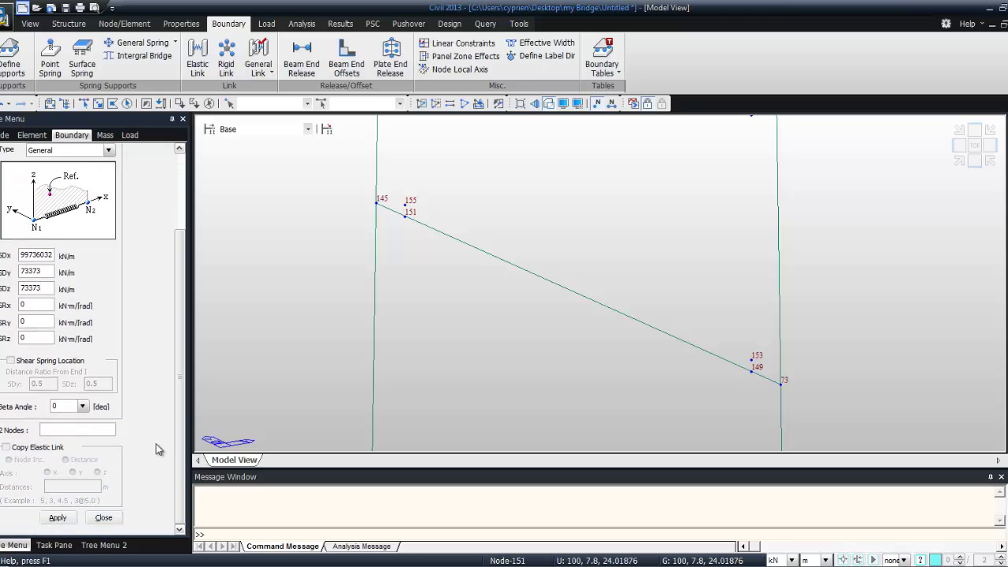
{"action": "left_click", "coordinate": [7, 449]}
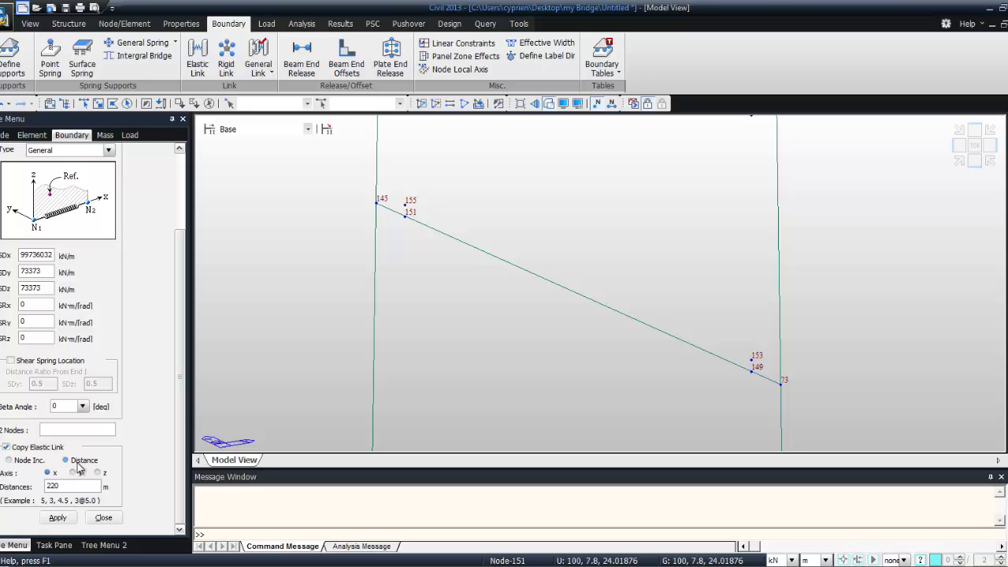
{"action": "left_click", "coordinate": [60, 429]}
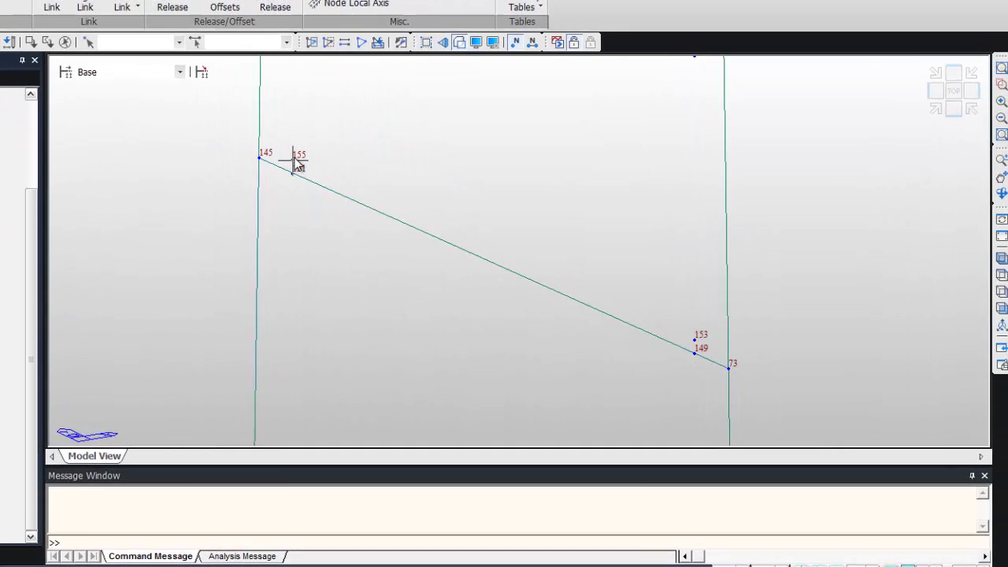
{"action": "left_click", "coordinate": [261, 150]}
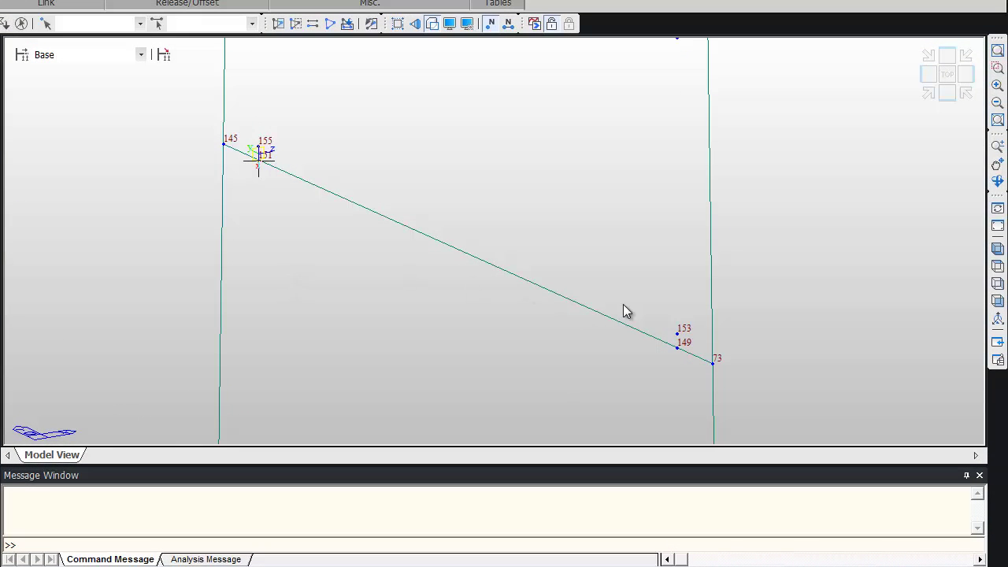
{"action": "left_click", "coordinate": [678, 340]}
{"action": "left_click", "coordinate": [998, 51]}
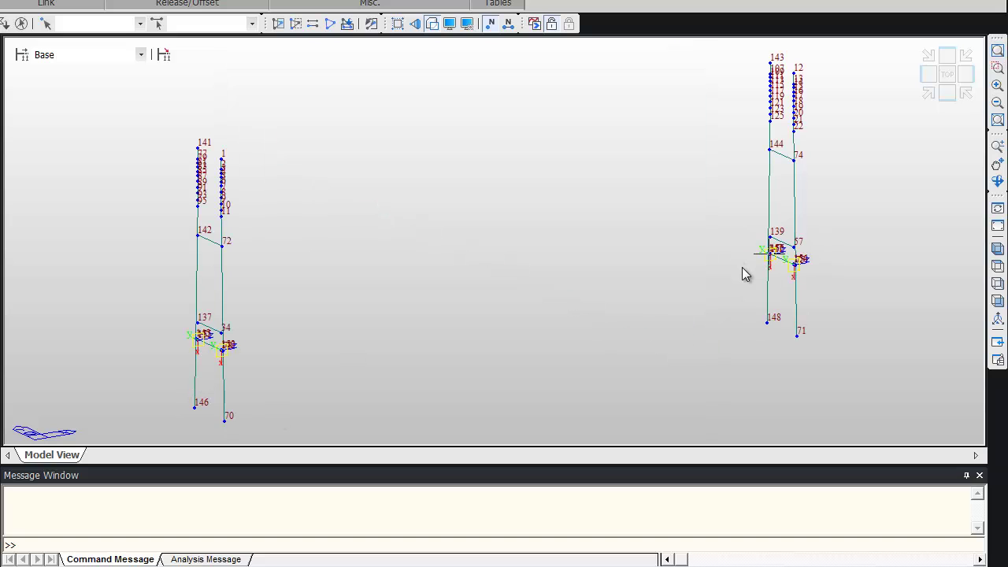
{"action": "mouse_move", "coordinate": [743, 269]}
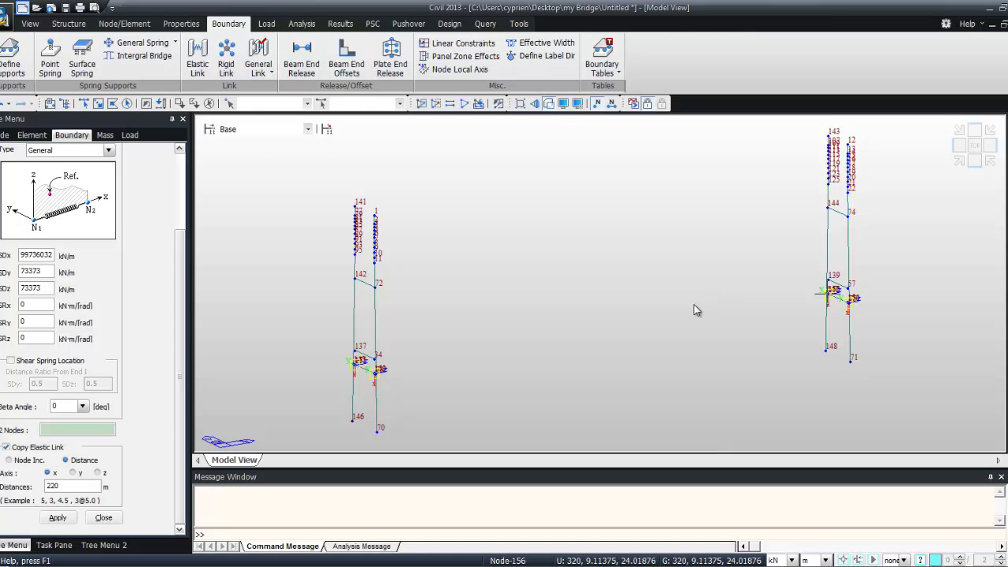
- Reactivate all elements so the whole bridge model is displayed
{"action": "left_click", "coordinate": [30, 24]}
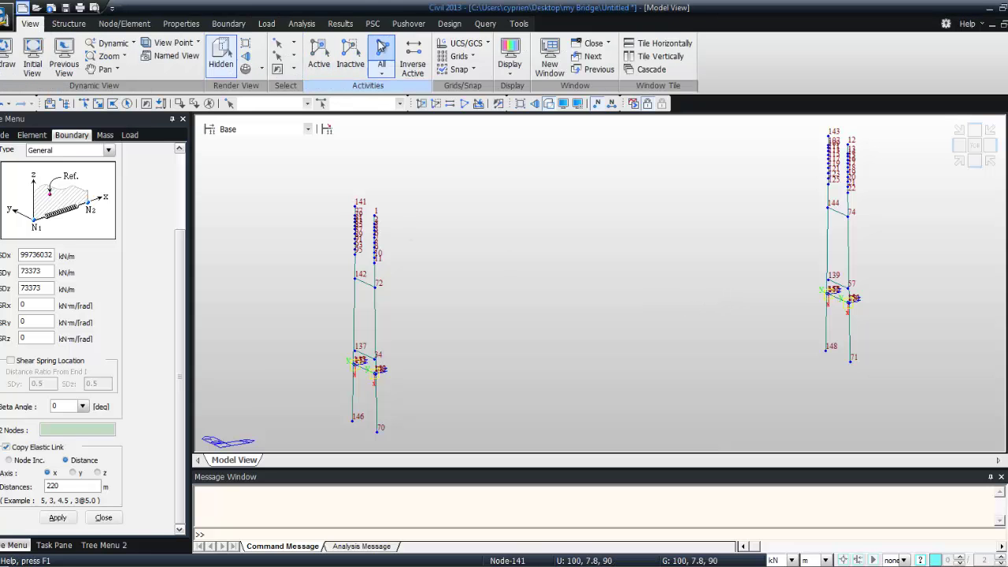
{"action": "left_click", "coordinate": [383, 55]}
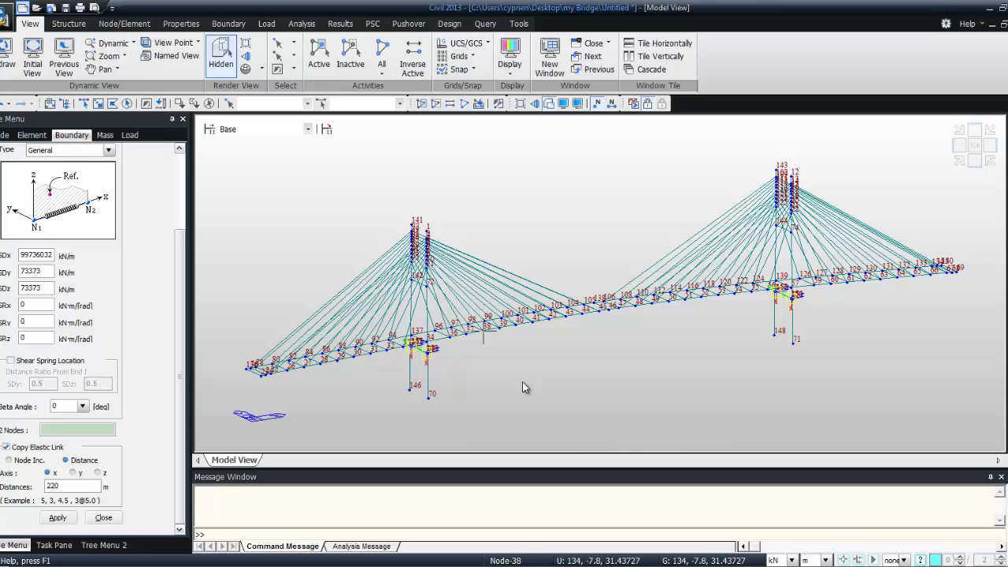
{"action": "mouse_move", "coordinate": [522, 382]}
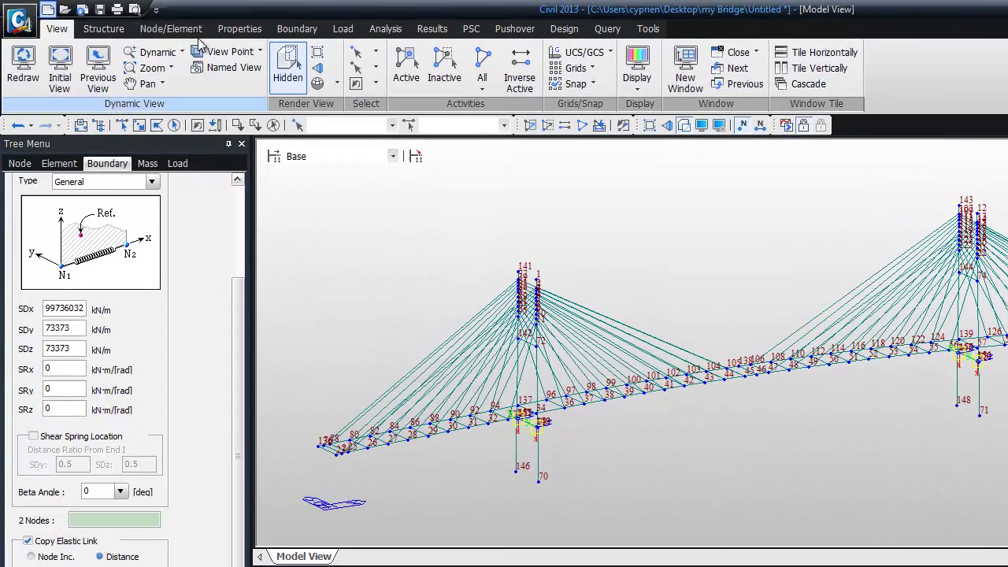
- Copy end-girder nodes 24, 76, 68 and 135 along the z axis at unequal distances of -4.5 and -0.27 m
{"action": "left_click", "coordinate": [149, 26]}
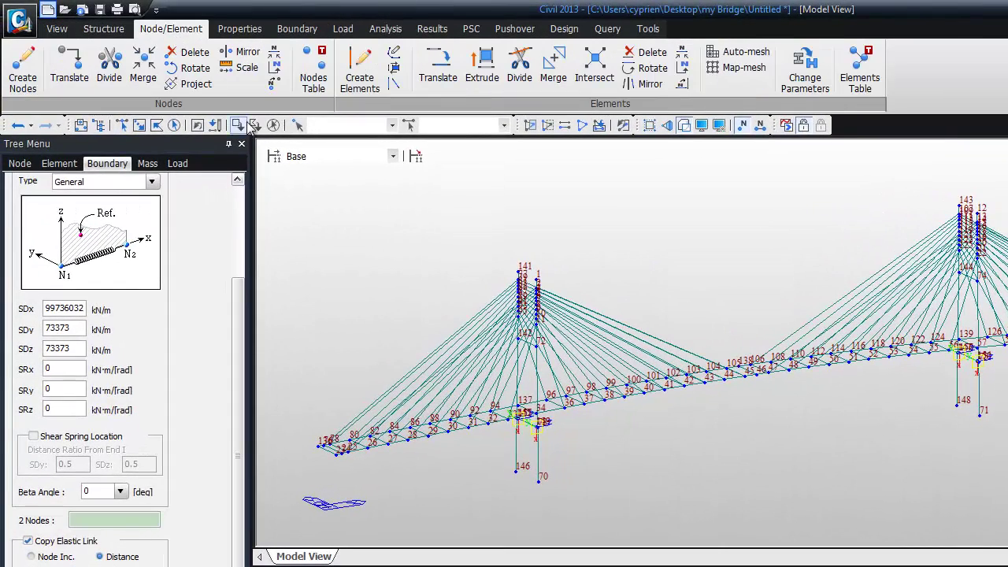
{"action": "left_click", "coordinate": [439, 69]}
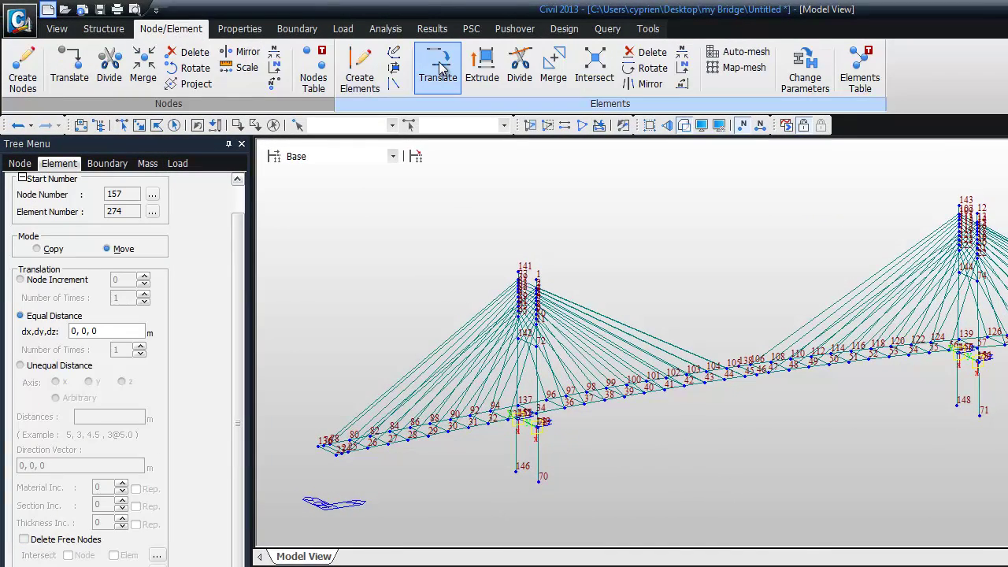
{"action": "left_click", "coordinate": [69, 69]}
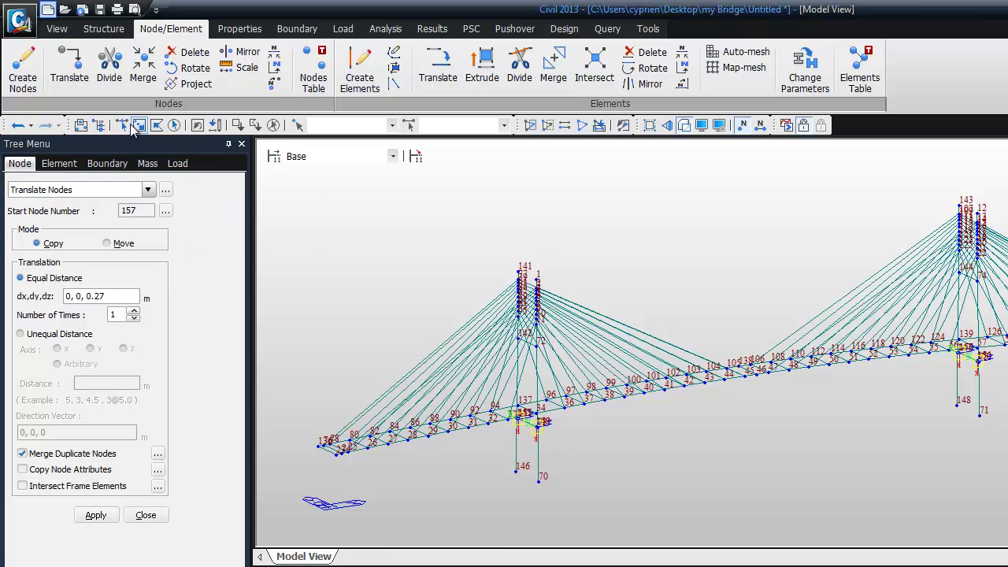
{"action": "left_click", "coordinate": [121, 125]}
{"action": "left_click_drag", "start_coordinate": [293, 414], "coordinate": [425, 496]}
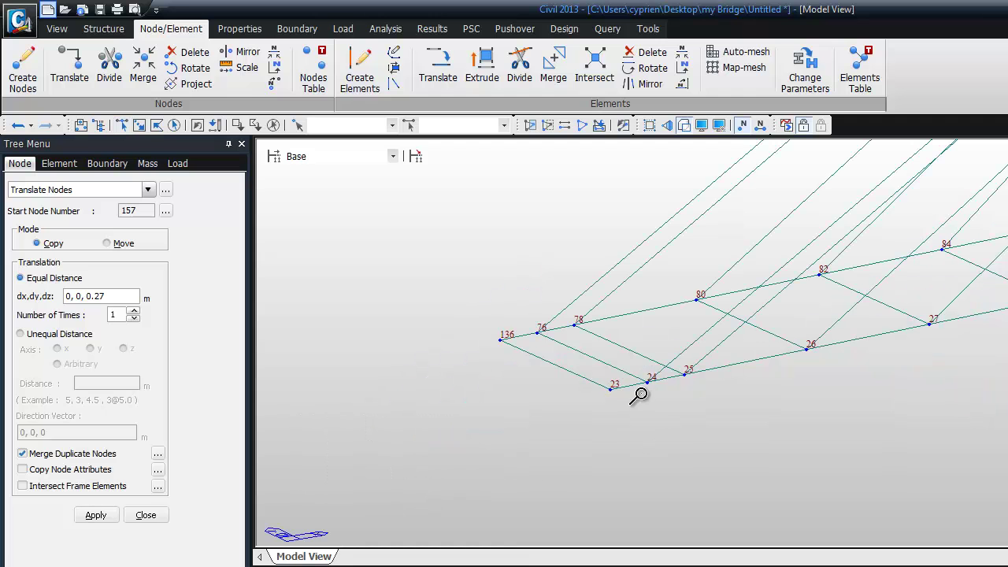
{"action": "left_click", "coordinate": [122, 125]}
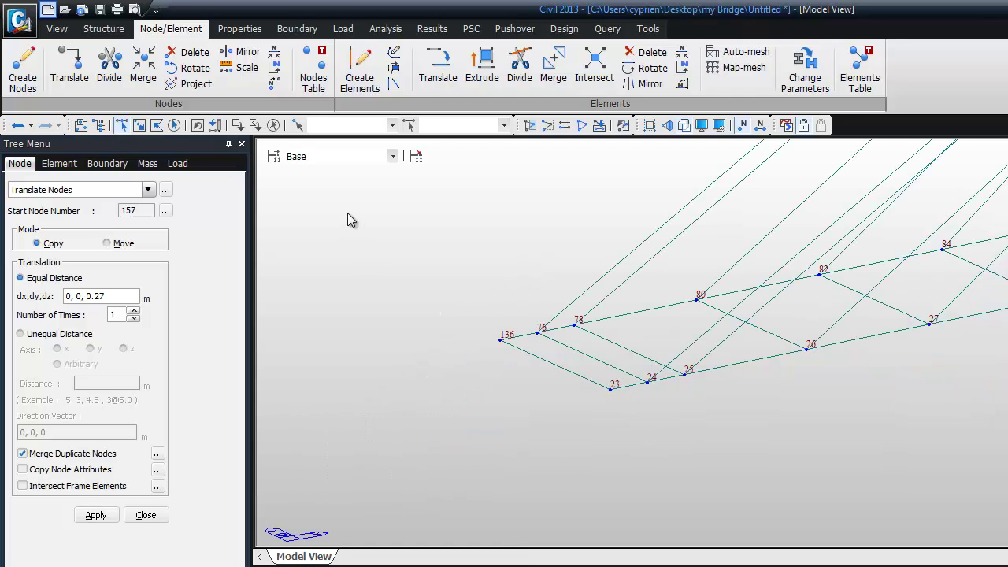
{"action": "left_click", "coordinate": [538, 333]}
{"action": "left_click", "coordinate": [647, 382]}
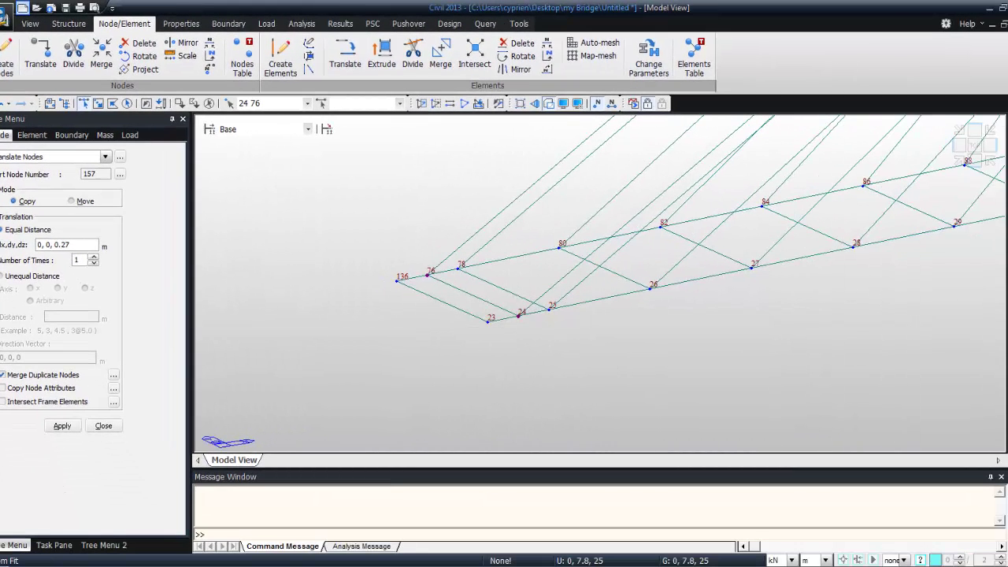
{"action": "left_click", "coordinate": [977, 132]}
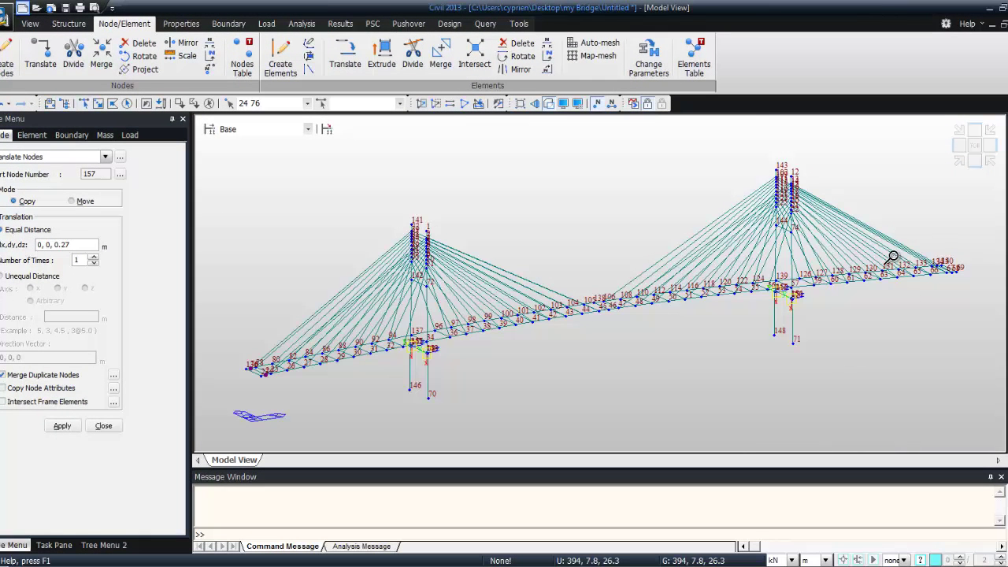
{"action": "left_click_drag", "start_coordinate": [982, 230], "coordinate": [921, 292]}
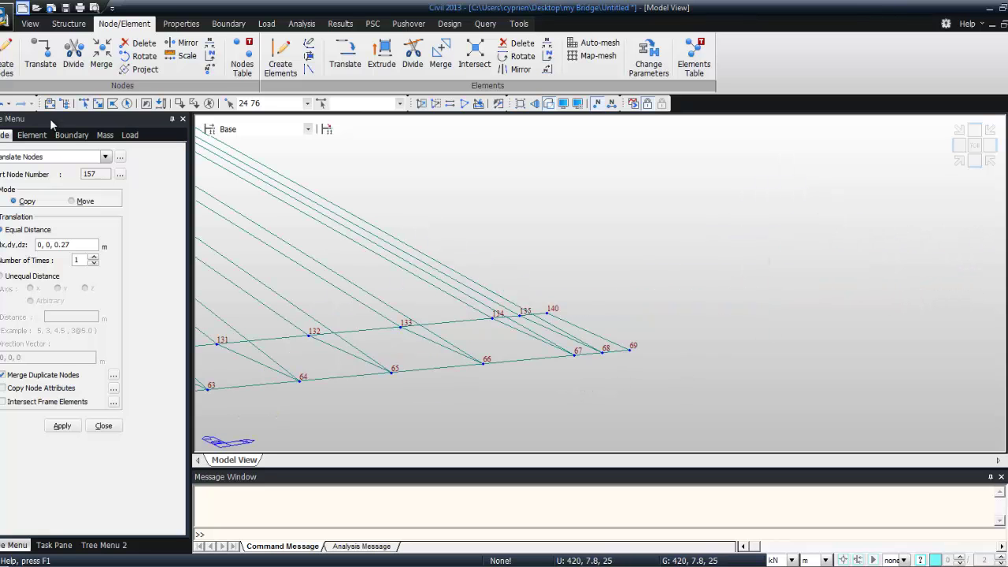
{"action": "left_click", "coordinate": [605, 352]}
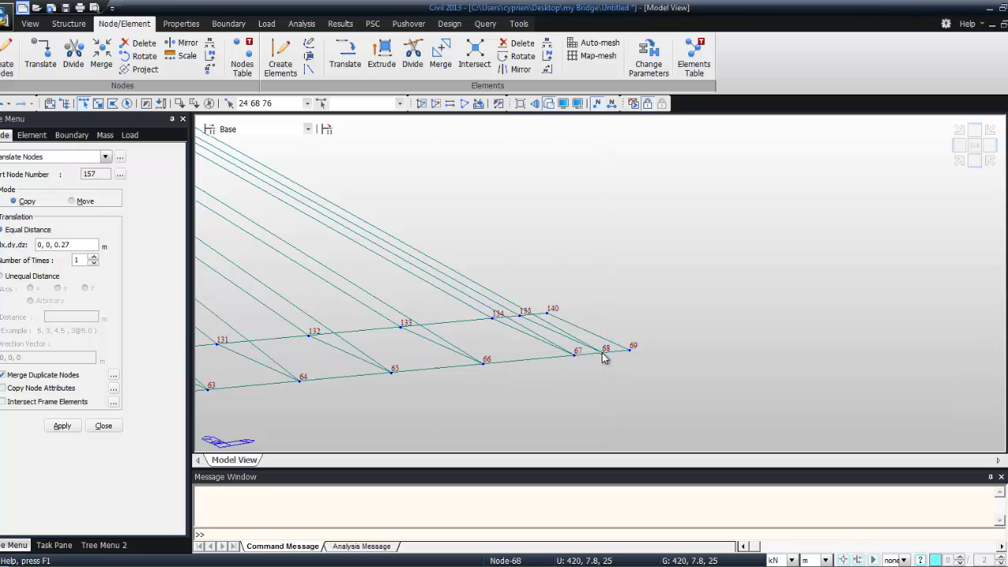
{"action": "left_click", "coordinate": [520, 315]}
{"action": "left_click", "coordinate": [2, 277]}
{"action": "left_click", "coordinate": [84, 288]}
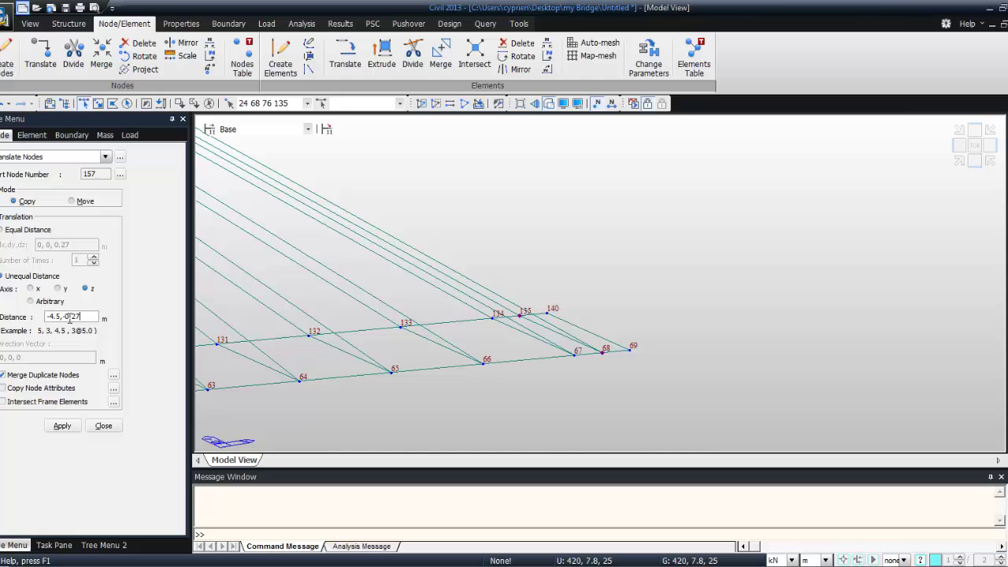
{"action": "left_click", "coordinate": [63, 426]}
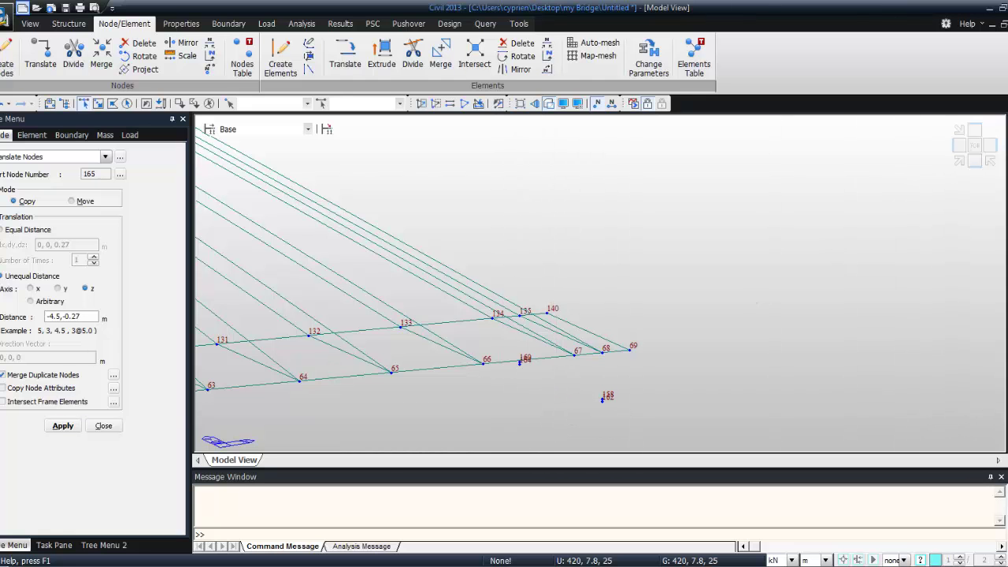
- Create General elastic links between nodes 159 and 163 and nodes 157 and 161, copying each 414 m along the x axis
{"action": "left_click", "coordinate": [974, 146]}
{"action": "left_click_drag", "start_coordinate": [234, 366], "coordinate": [291, 403]}
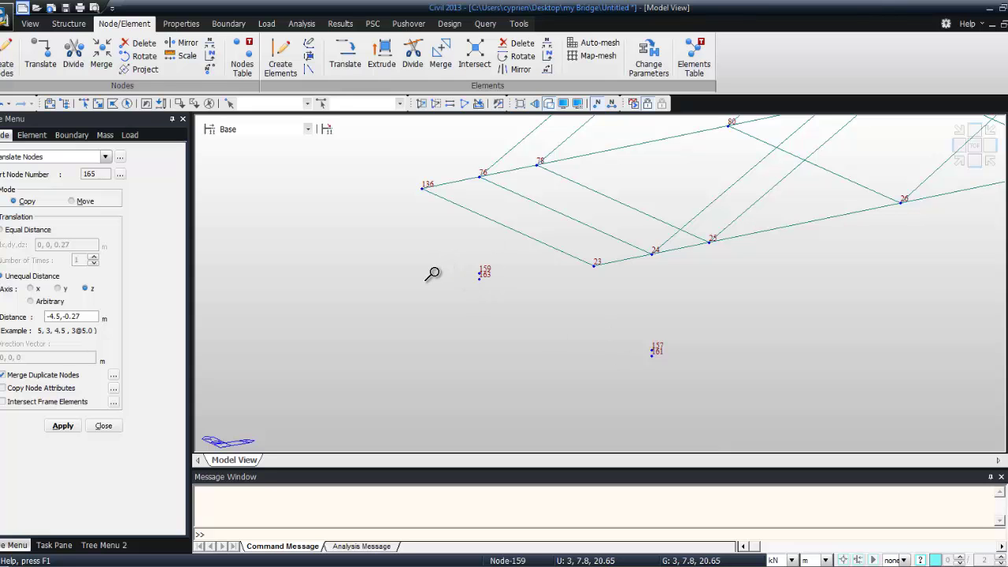
{"action": "left_click", "coordinate": [228, 24]}
{"action": "left_click", "coordinate": [193, 62]}
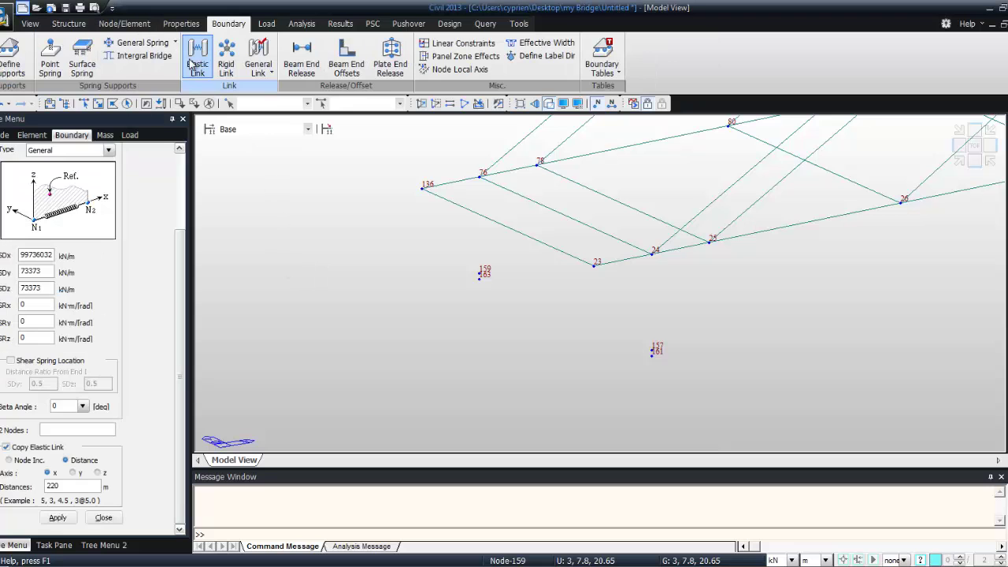
{"action": "scroll", "coordinate": [179, 237], "scroll_direction": "up", "scroll_amount": 4}
{"action": "scroll", "coordinate": [118, 205], "scroll_direction": "down", "scroll_amount": 3}
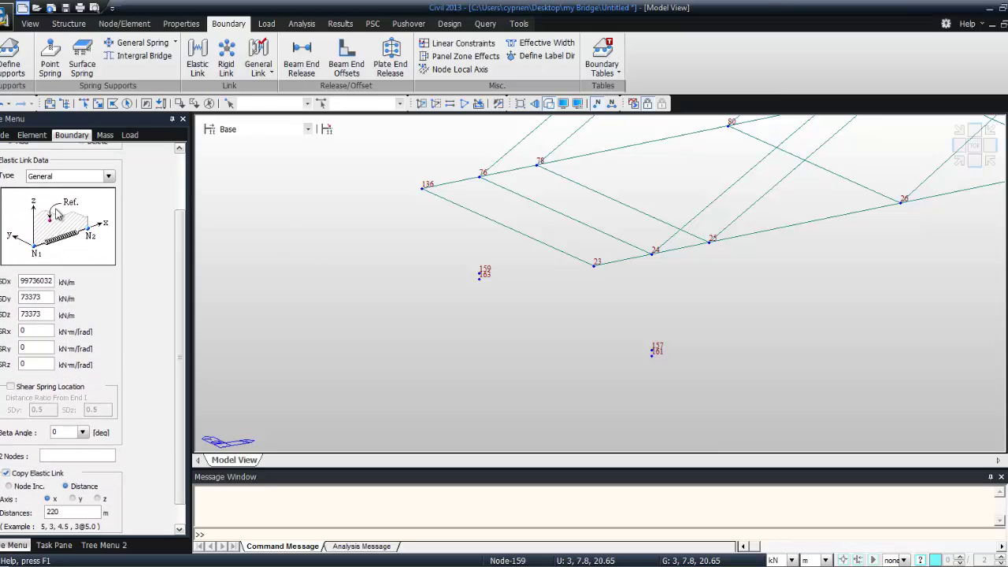
{"action": "scroll", "coordinate": [48, 244], "scroll_direction": "down", "scroll_amount": 1}
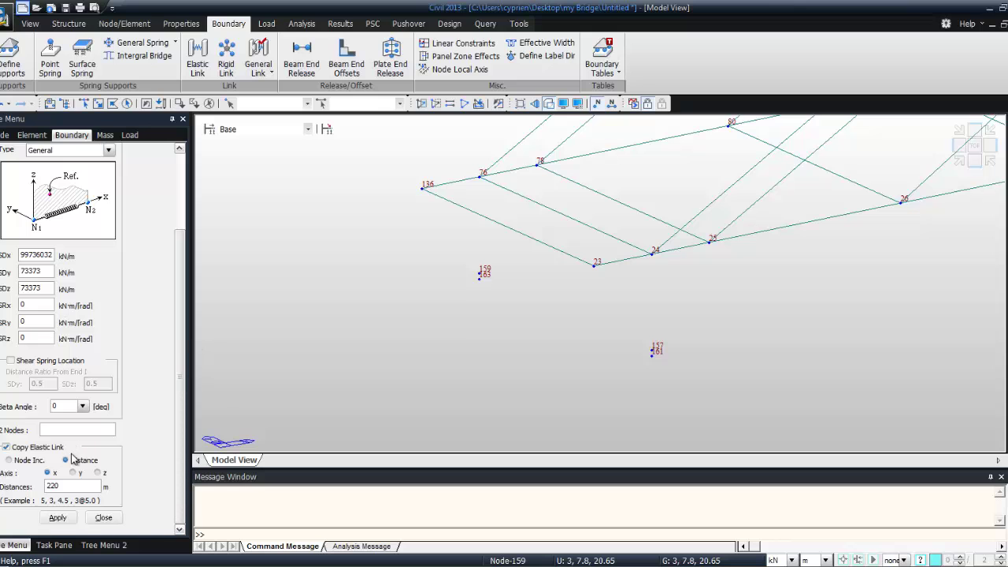
{"action": "left_click_drag", "start_coordinate": [67, 487], "coordinate": [6, 484]}
{"action": "type", "text": "414"}
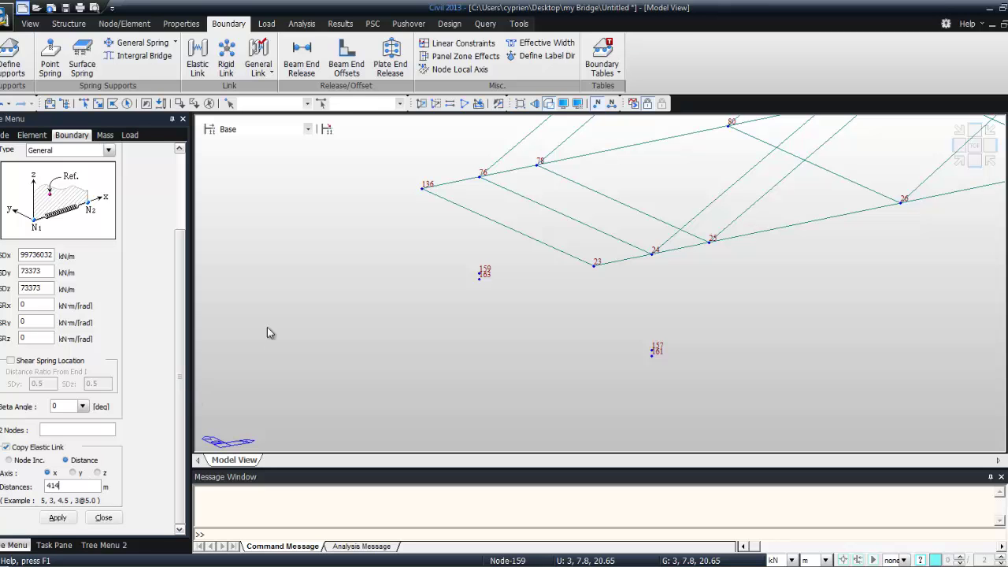
{"action": "left_click", "coordinate": [66, 430]}
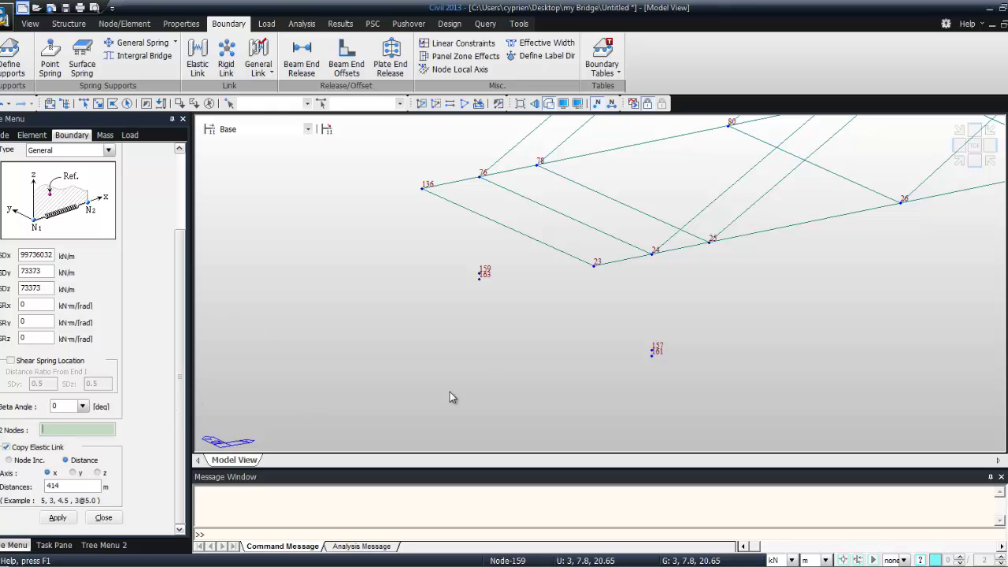
{"action": "left_click", "coordinate": [480, 275]}
{"action": "left_click", "coordinate": [655, 352]}
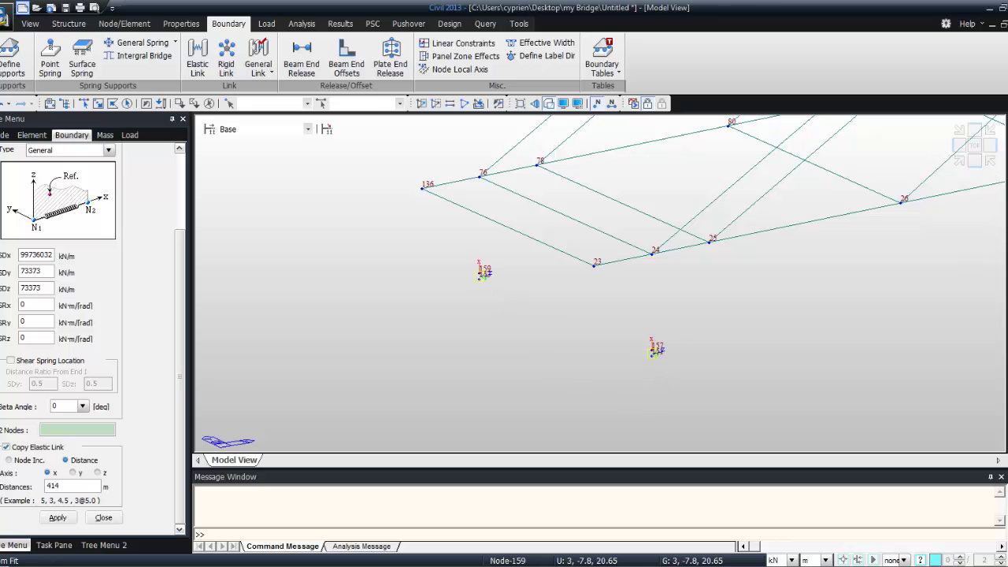
- Create a rigid-body link from master node 155 to girder node 137, copying it 220 m along the x axis
{"action": "left_click", "coordinate": [994, 124]}
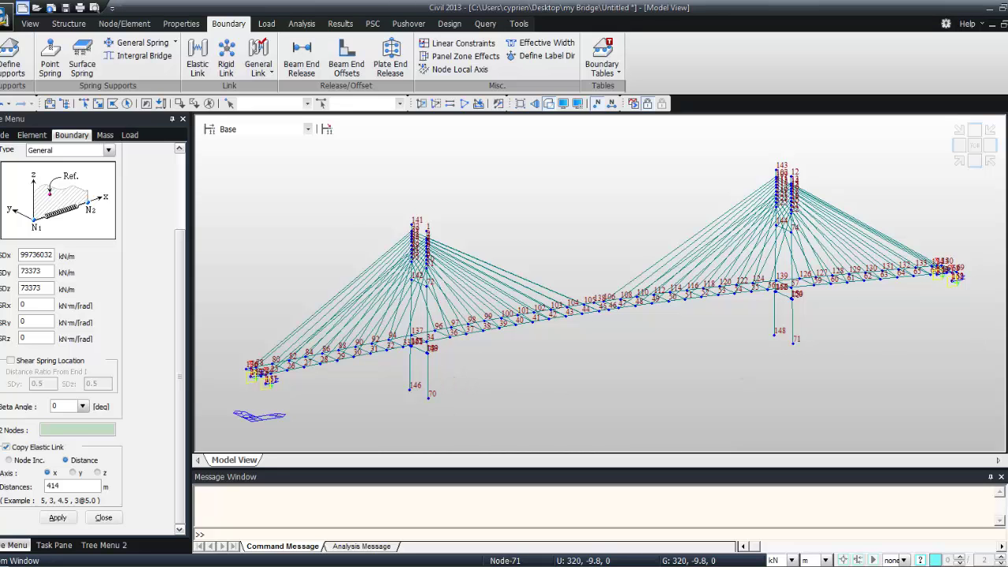
{"action": "left_click_drag", "start_coordinate": [396, 325], "coordinate": [443, 375]}
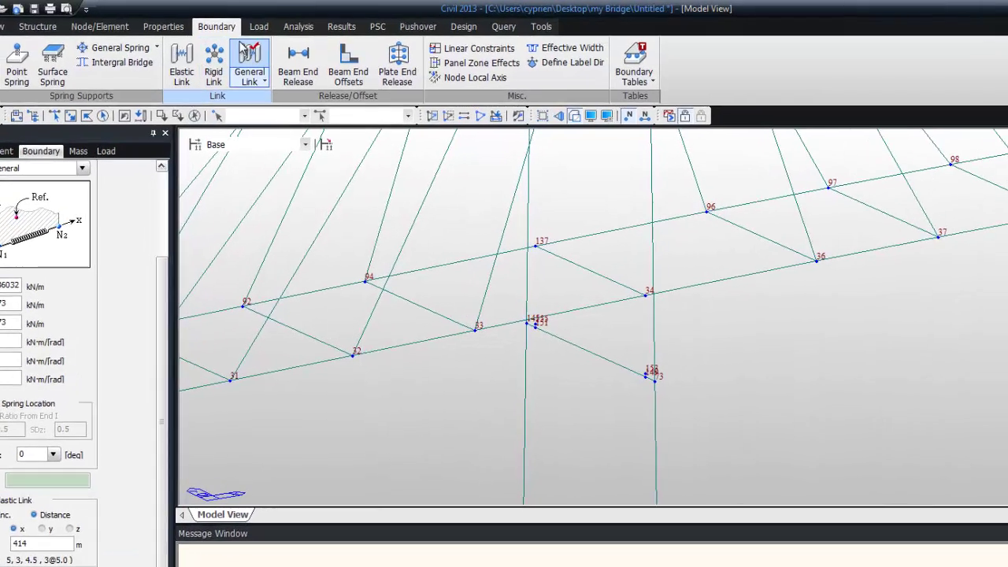
{"action": "left_click", "coordinate": [212, 60]}
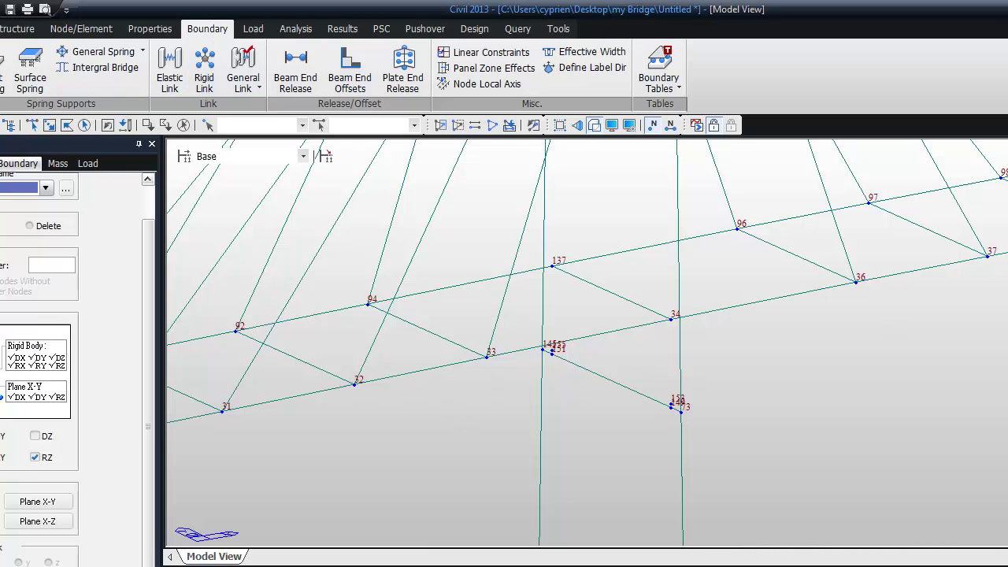
{"action": "left_click_drag", "start_coordinate": [529, 242], "coordinate": [679, 399]}
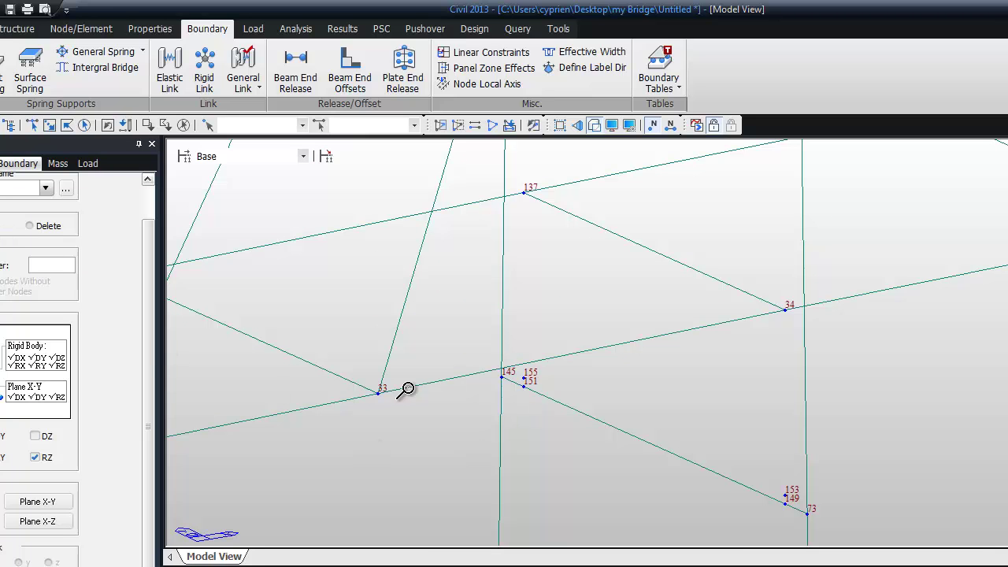
{"action": "left_click", "coordinate": [50, 268]}
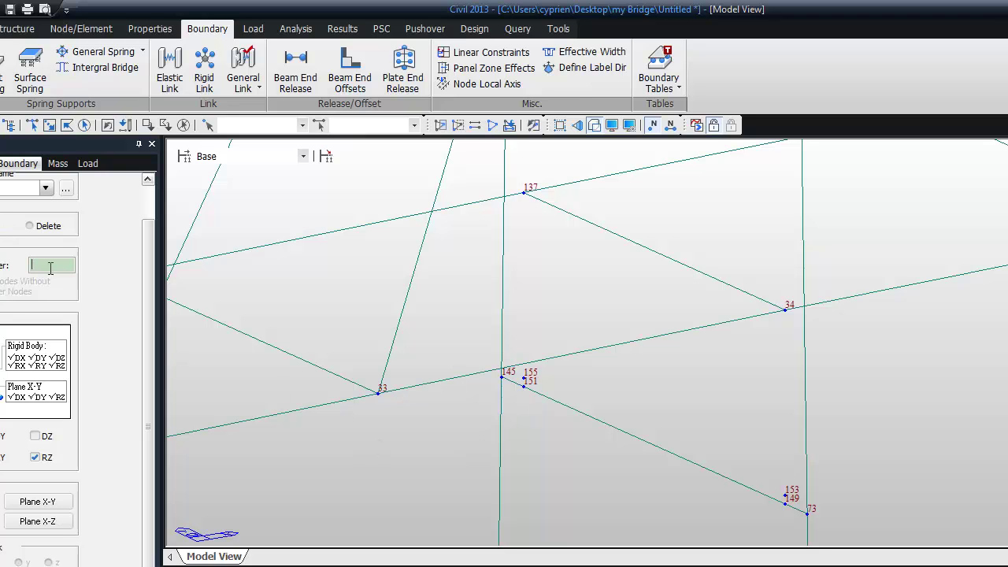
{"action": "type", "text": "155"}
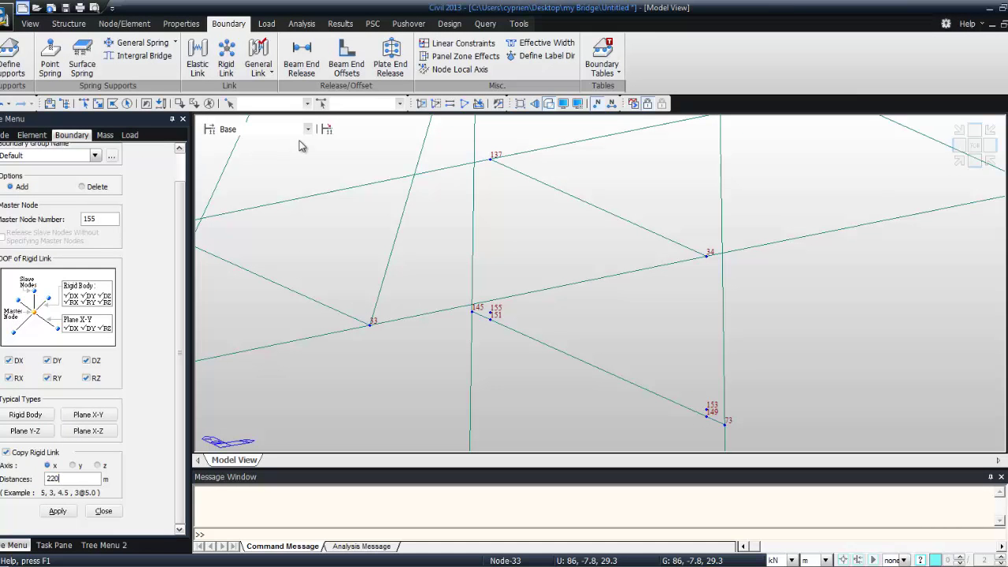
{"action": "left_click", "coordinate": [491, 160]}
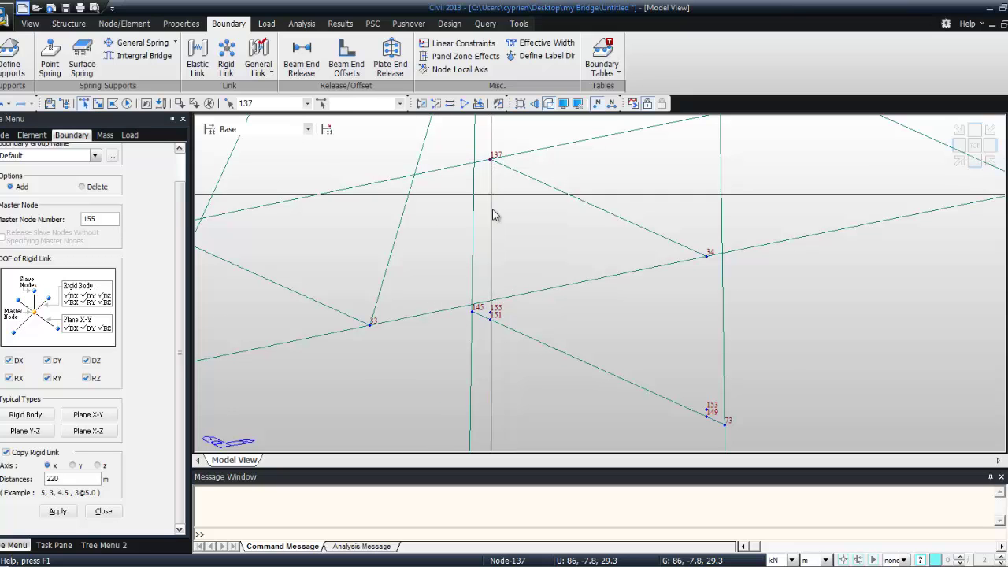
{"action": "left_click", "coordinate": [59, 511]}
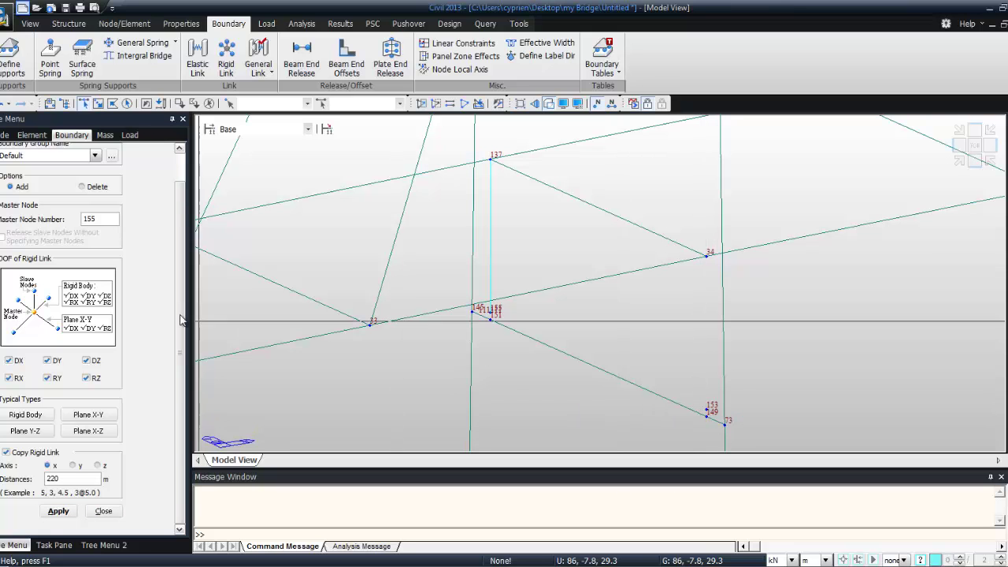
- Create a rigid link from master node 153 to girder node 34, copied 220 m along the x axis
{"action": "double_click", "coordinate": [108, 219]}
{"action": "type", "text": "15"}
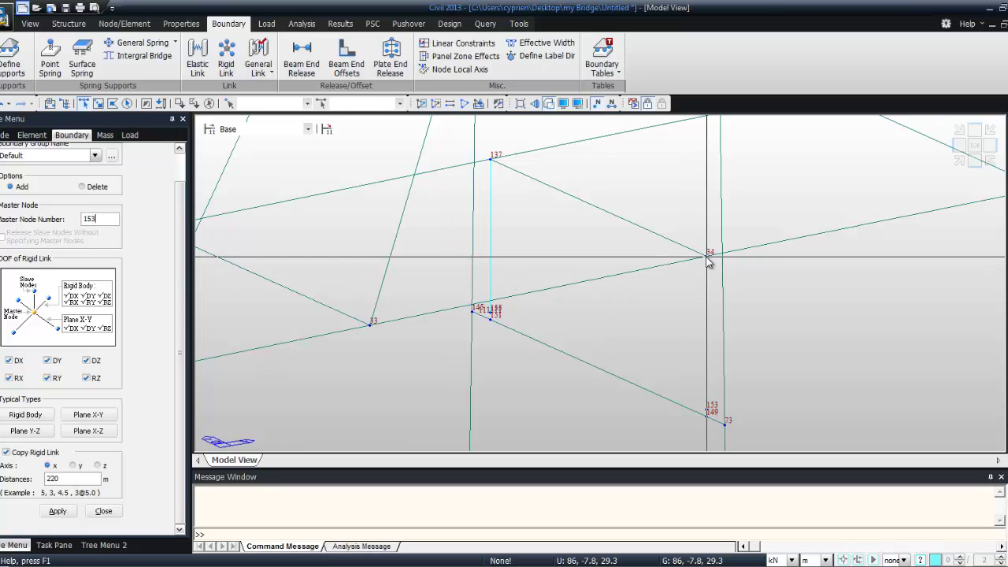
{"action": "left_click", "coordinate": [57, 511]}
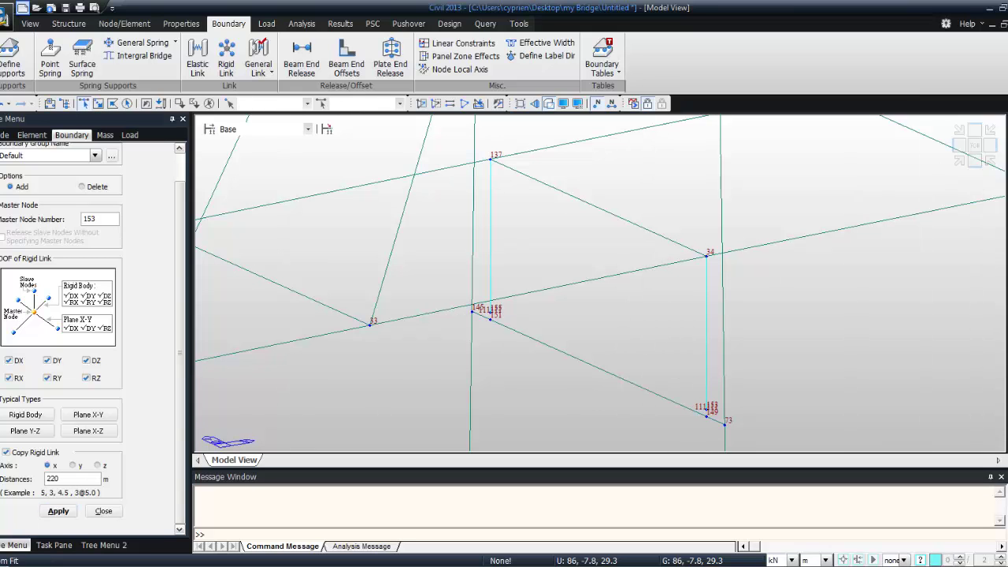
- Create a rigid link from master node 159 to end-girder node 76, copying it 414 m along the x axis
{"action": "left_click", "coordinate": [519, 104]}
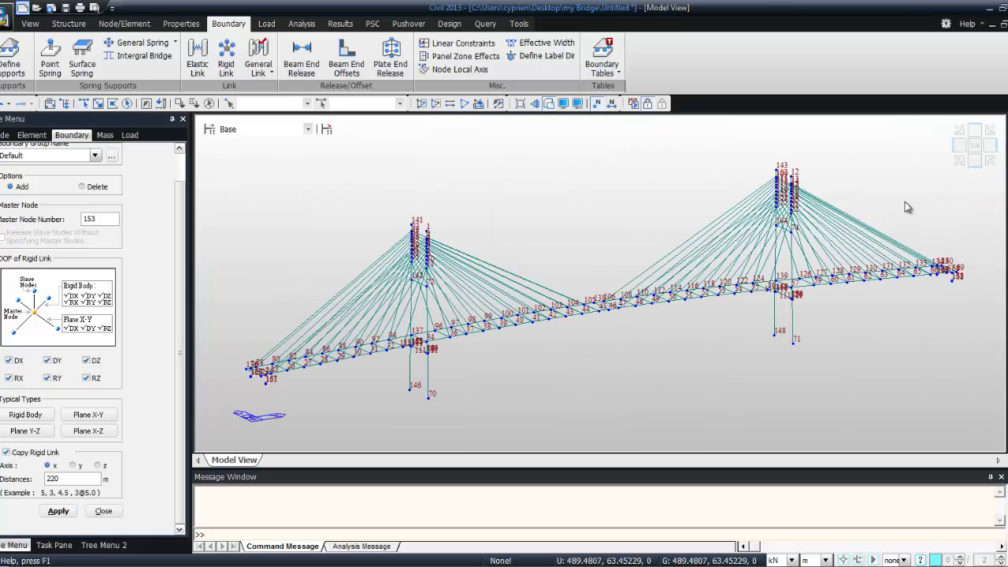
{"action": "left_click_drag", "start_coordinate": [766, 269], "coordinate": [819, 315]}
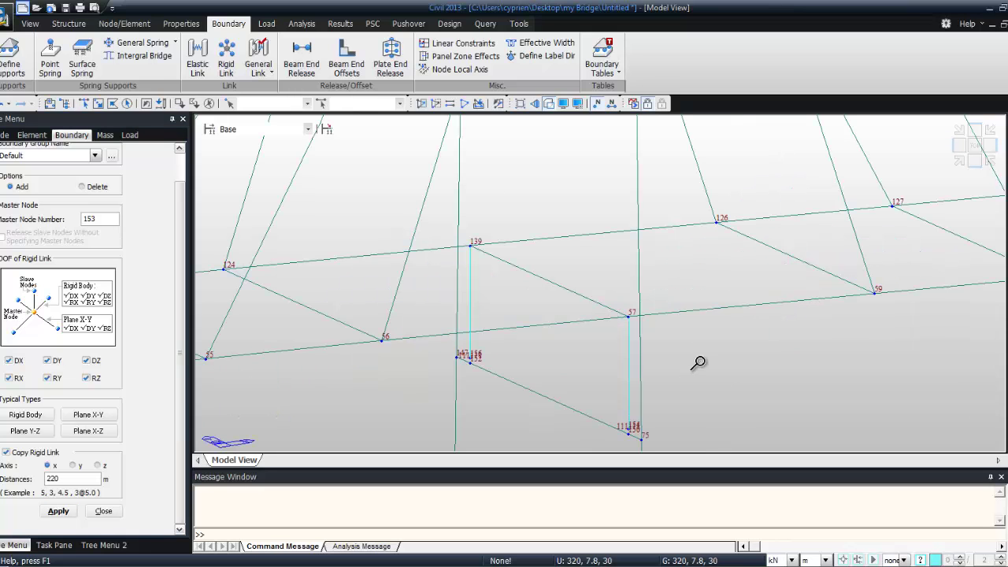
{"action": "left_click", "coordinate": [986, 146]}
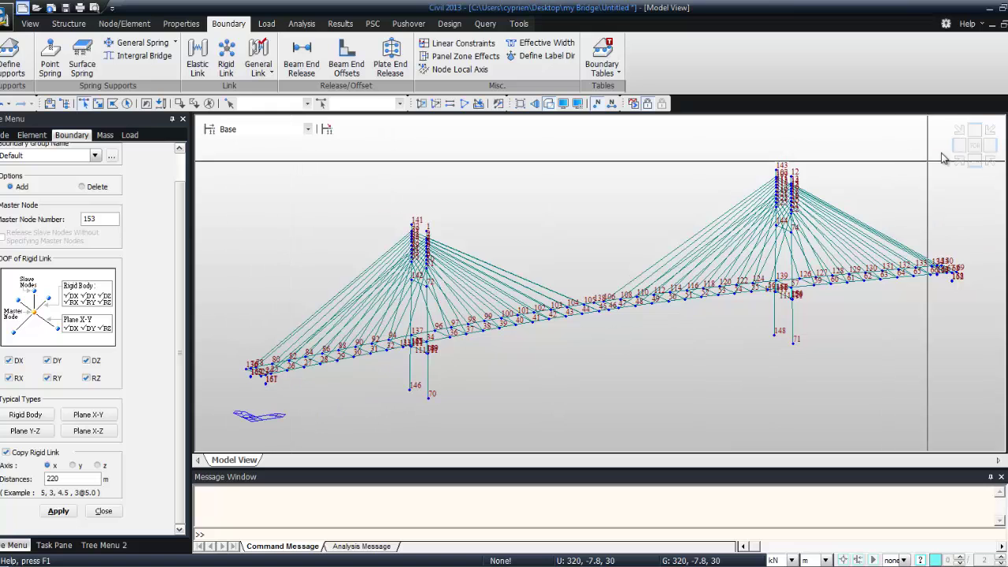
{"action": "left_click_drag", "start_coordinate": [287, 402], "coordinate": [282, 398]}
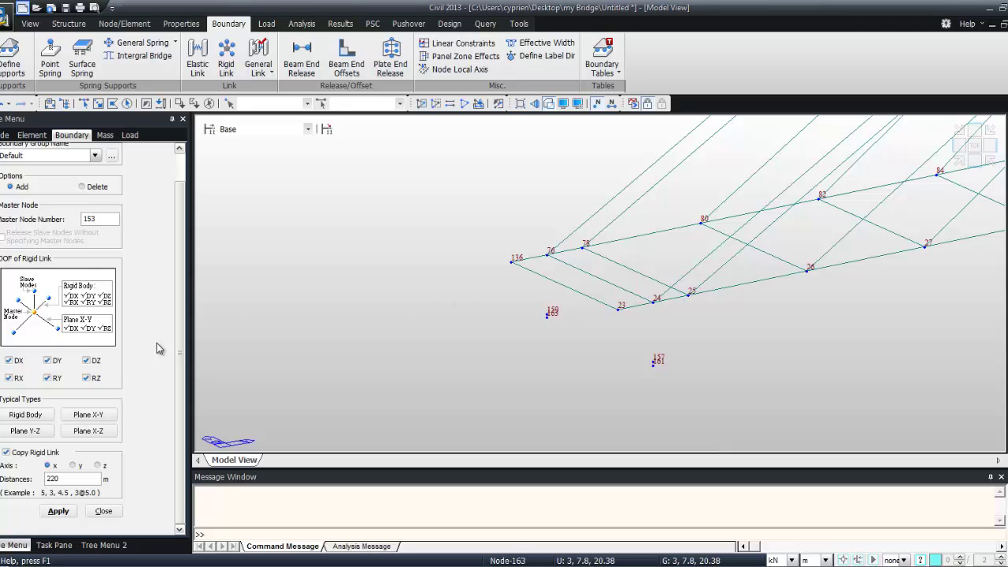
{"action": "left_click_drag", "start_coordinate": [78, 479], "coordinate": [24, 472]}
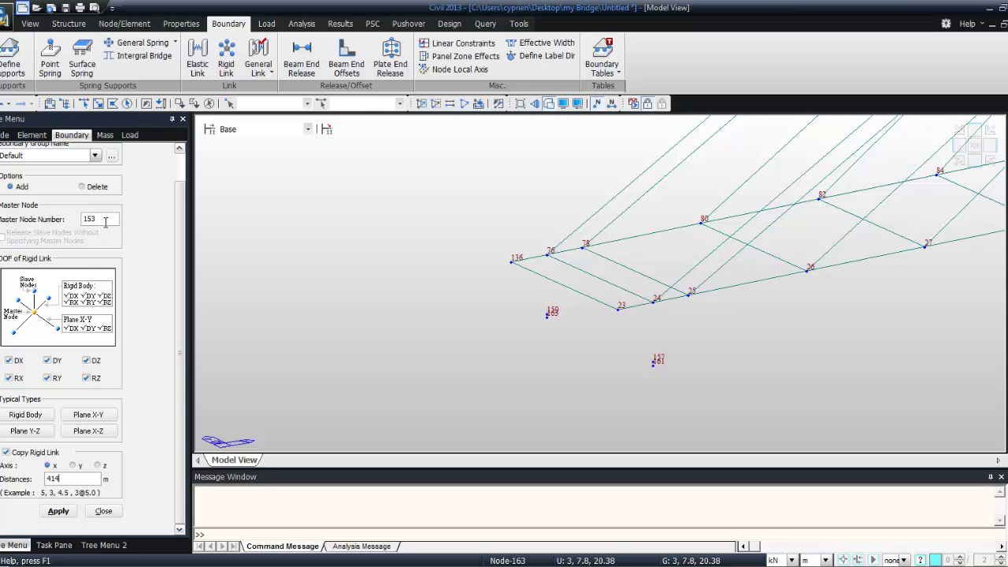
{"action": "left_click_drag", "start_coordinate": [105, 219], "coordinate": [46, 225]}
{"action": "type", "text": "1"}
{"action": "left_click", "coordinate": [548, 258]}
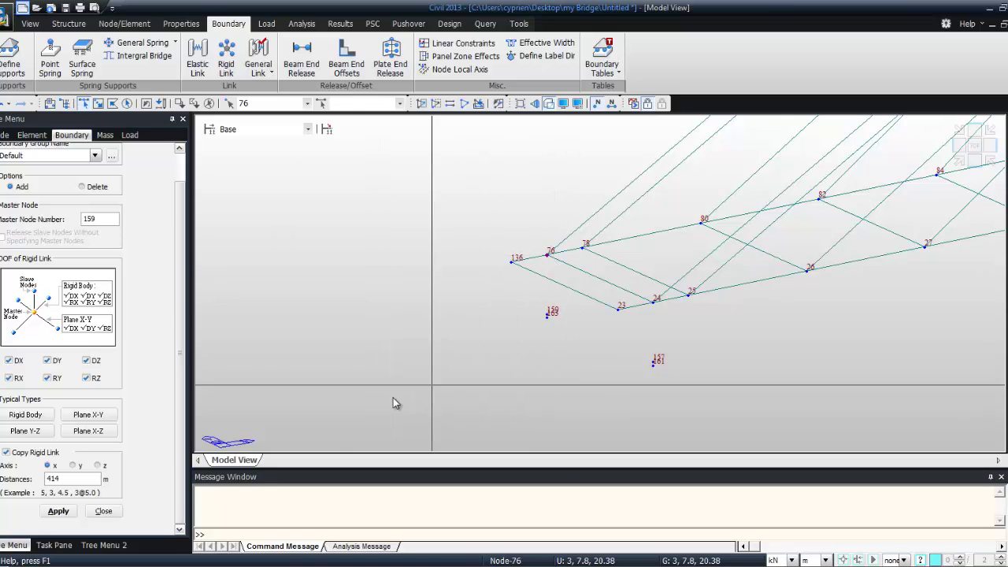
{"action": "left_click", "coordinate": [58, 511]}
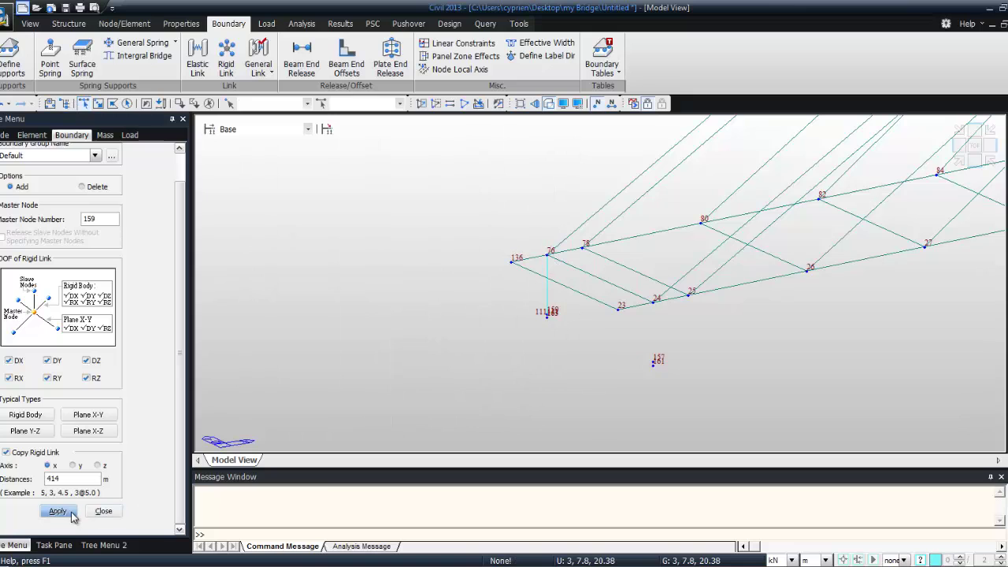
- Create a rigid link from master node 157 to end-girder node 24, copying it 414 m along the x axis
{"action": "left_click", "coordinate": [94, 218]}
{"action": "type", "text": "1"}
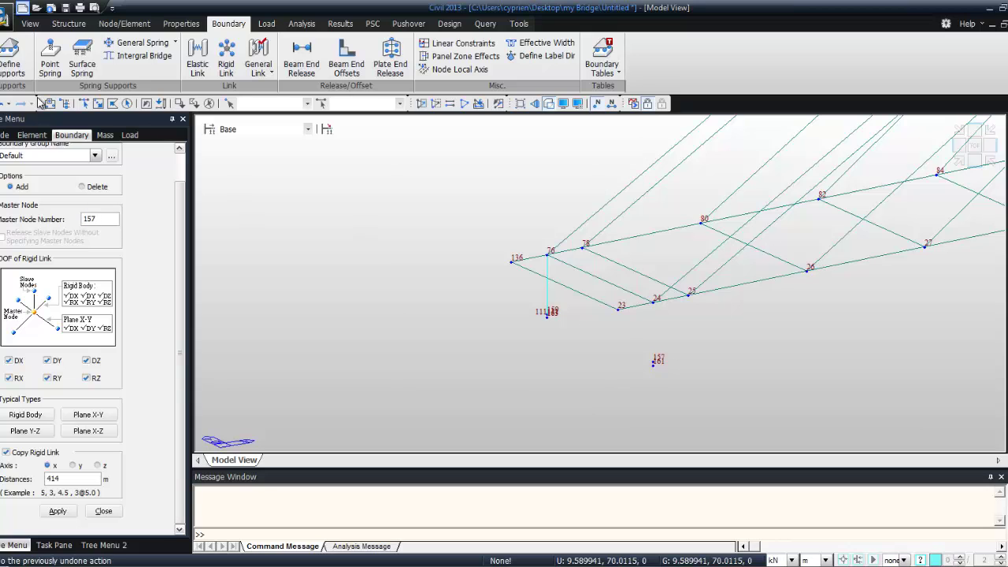
{"action": "left_click", "coordinate": [654, 300]}
{"action": "left_click", "coordinate": [57, 512]}
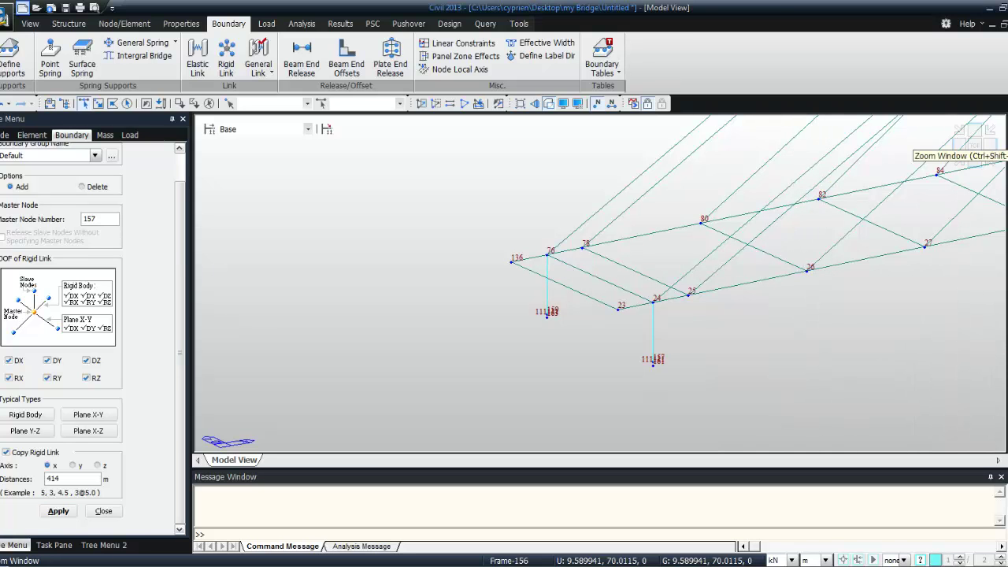
{"action": "left_click", "coordinate": [975, 130]}
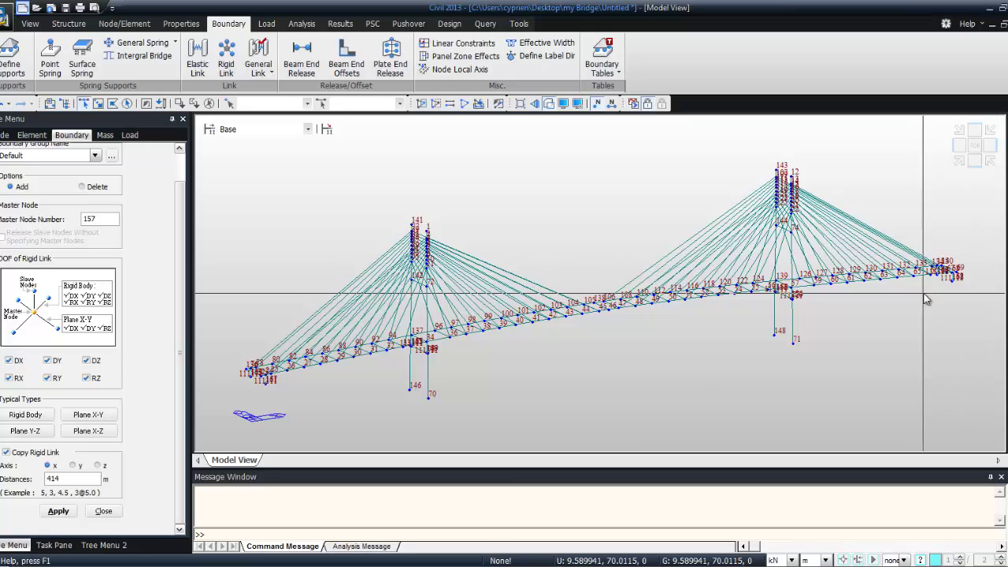
{"action": "left_click", "coordinate": [949, 248]}
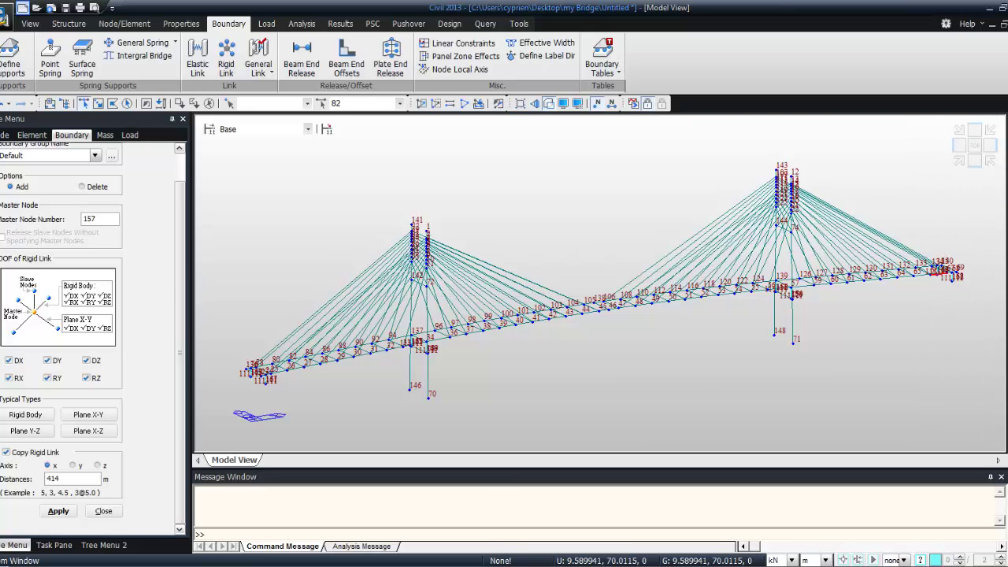
{"action": "left_click_drag", "start_coordinate": [974, 251], "coordinate": [922, 302]}
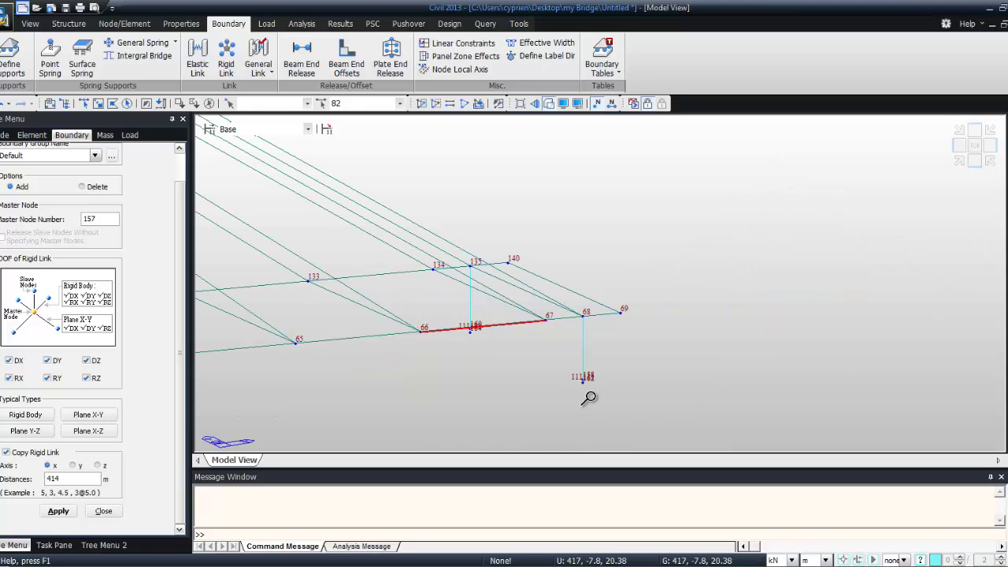
{"action": "left_click", "coordinate": [980, 138]}
- Add supports fixing all D-ALL and R-ALL directions at pylon base nodes 70, 71, 146 and 148 and the lower bearing nodes at both girder ends
{"action": "left_click", "coordinate": [209, 105]}
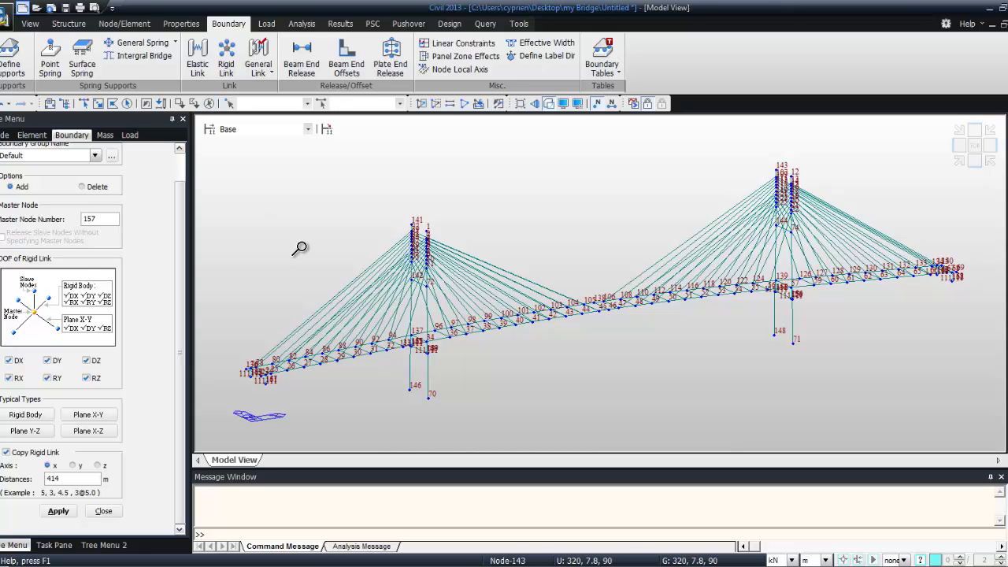
{"action": "left_click", "coordinate": [12, 58]}
{"action": "left_click", "coordinate": [974, 161]}
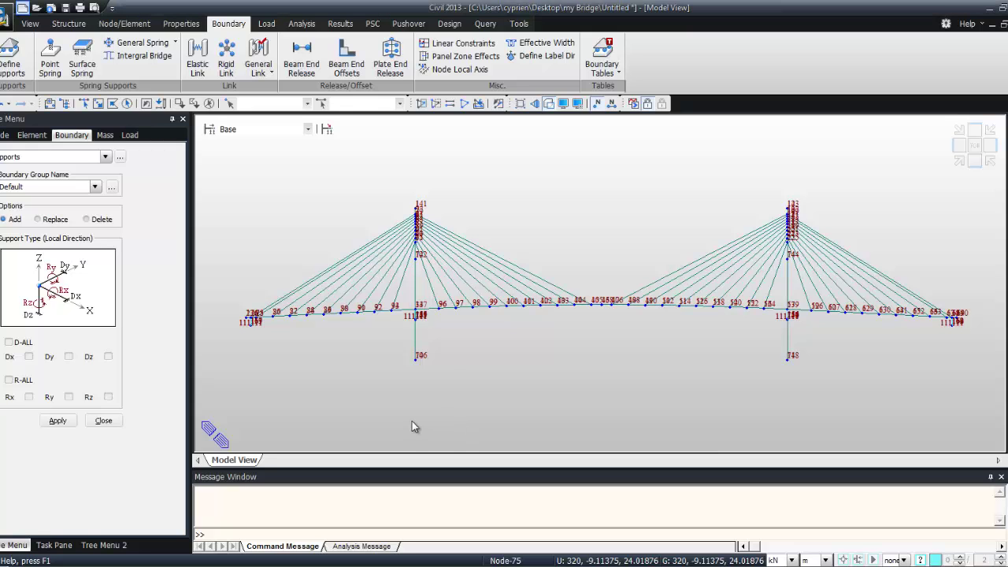
{"action": "left_click", "coordinate": [98, 104]}
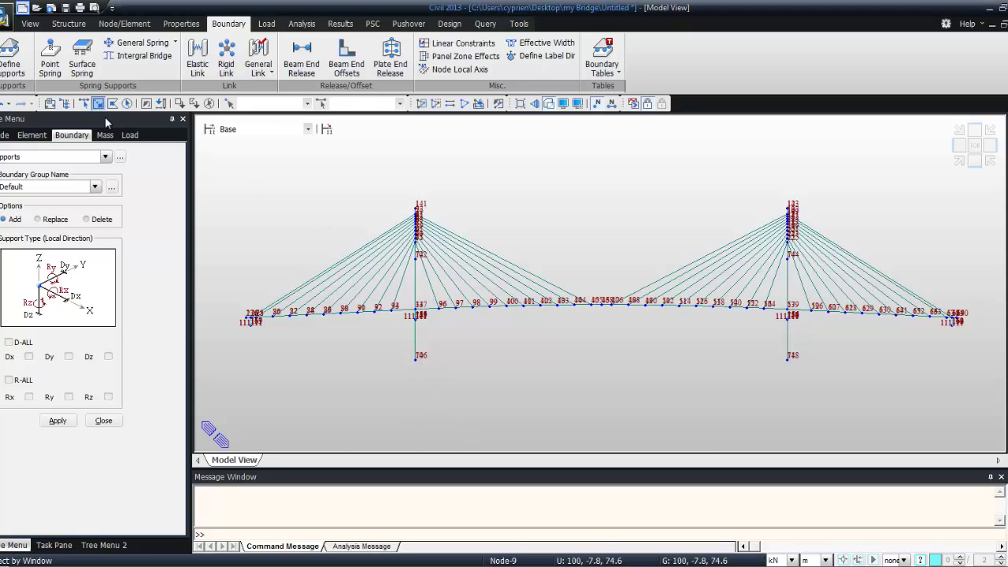
{"action": "left_click_drag", "start_coordinate": [389, 367], "coordinate": [854, 344]}
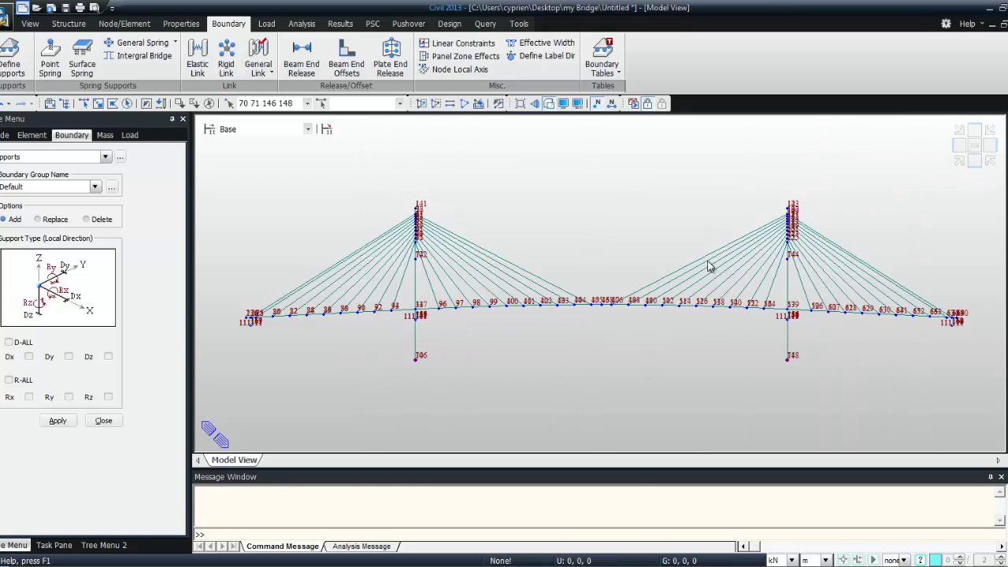
{"action": "left_click_drag", "start_coordinate": [234, 294], "coordinate": [276, 328]}
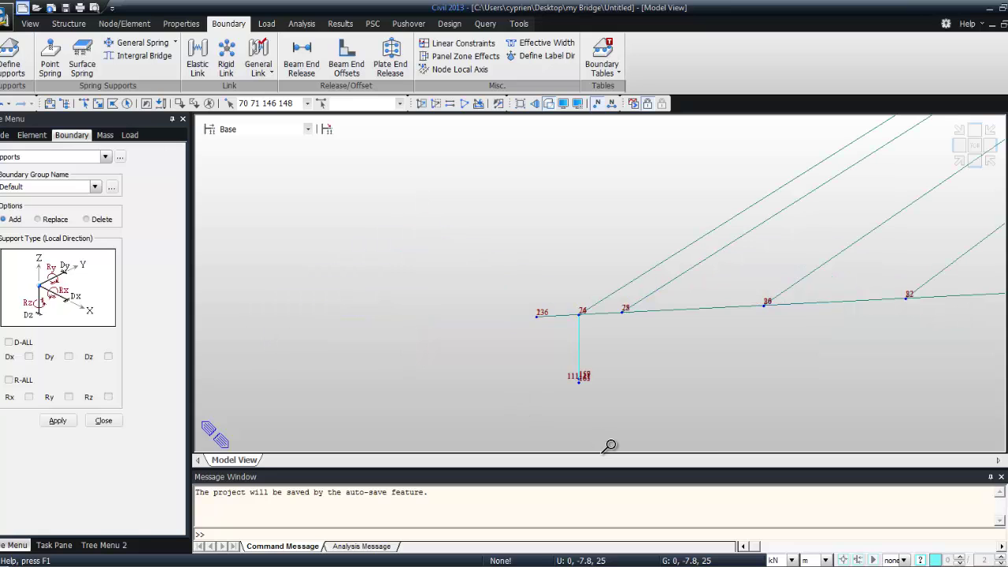
{"action": "left_click_drag", "start_coordinate": [551, 360], "coordinate": [612, 408]}
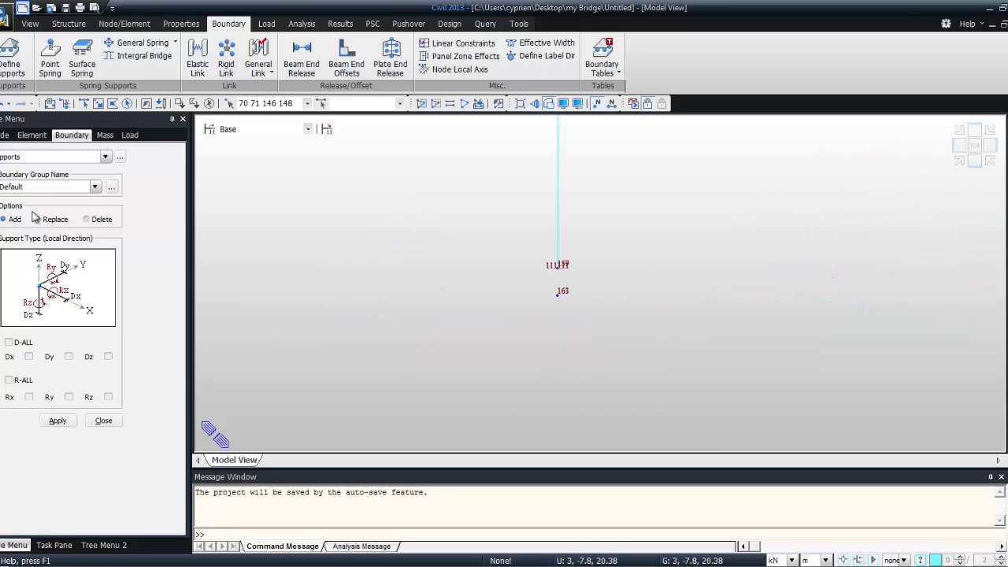
{"action": "left_click", "coordinate": [98, 103]}
{"action": "left_click_drag", "start_coordinate": [537, 312], "coordinate": [605, 292]}
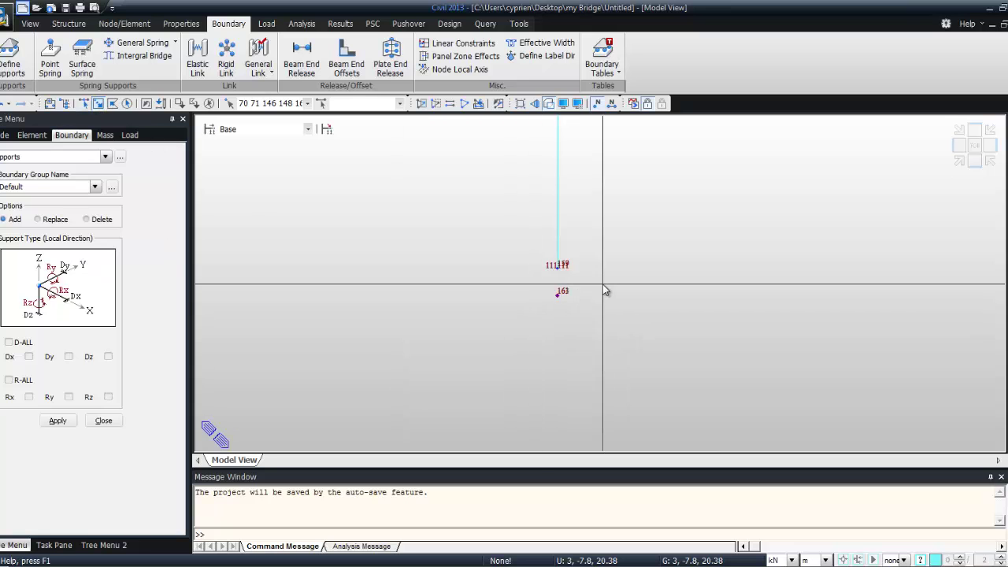
{"action": "left_click", "coordinate": [970, 147]}
{"action": "left_click", "coordinate": [961, 145]}
{"action": "left_click_drag", "start_coordinate": [984, 340], "coordinate": [931, 309]}
{"action": "left_click_drag", "start_coordinate": [540, 316], "coordinate": [455, 277]}
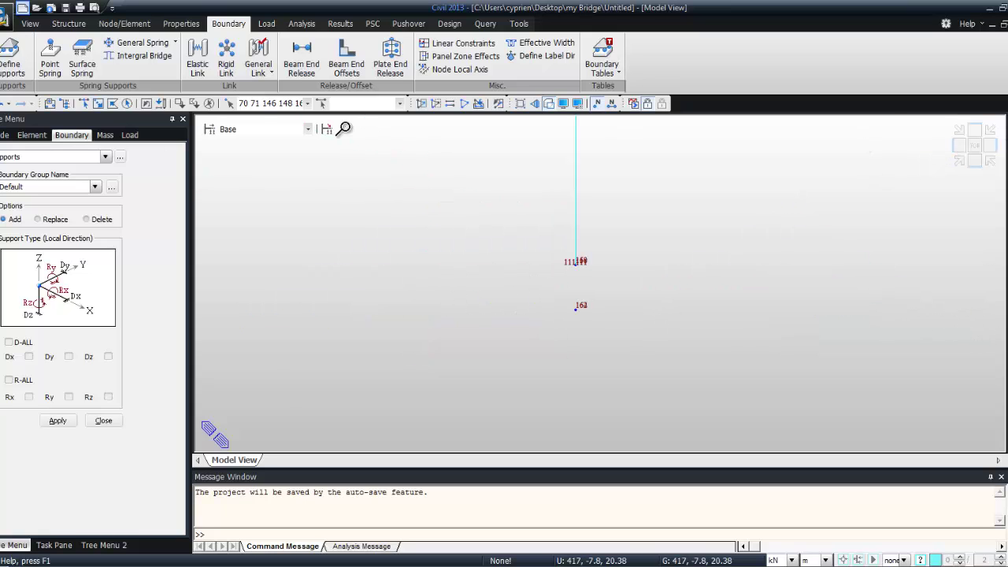
{"action": "left_click_drag", "start_coordinate": [608, 325], "coordinate": [551, 295]}
{"action": "left_click", "coordinate": [58, 420]}
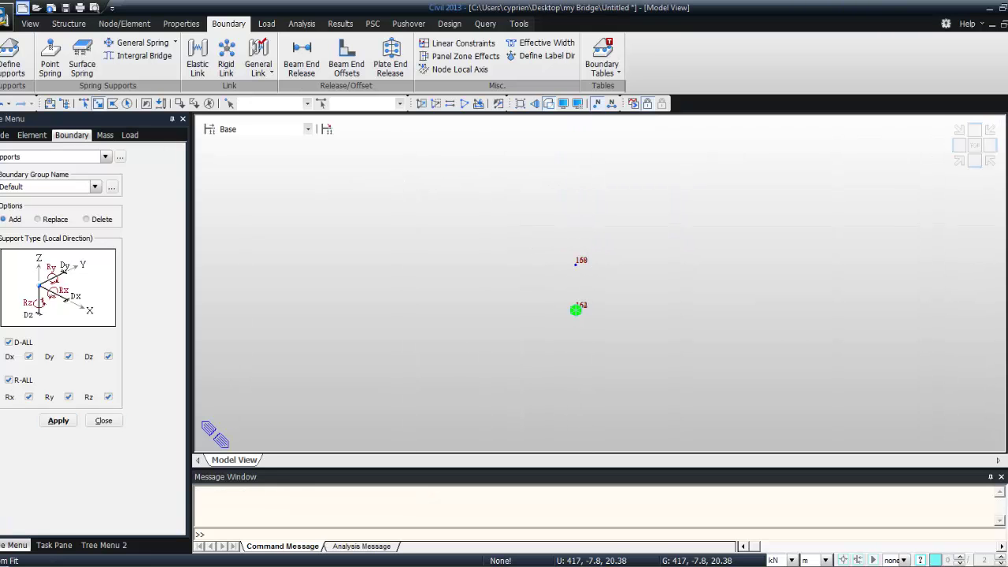
{"action": "left_click", "coordinate": [975, 146]}
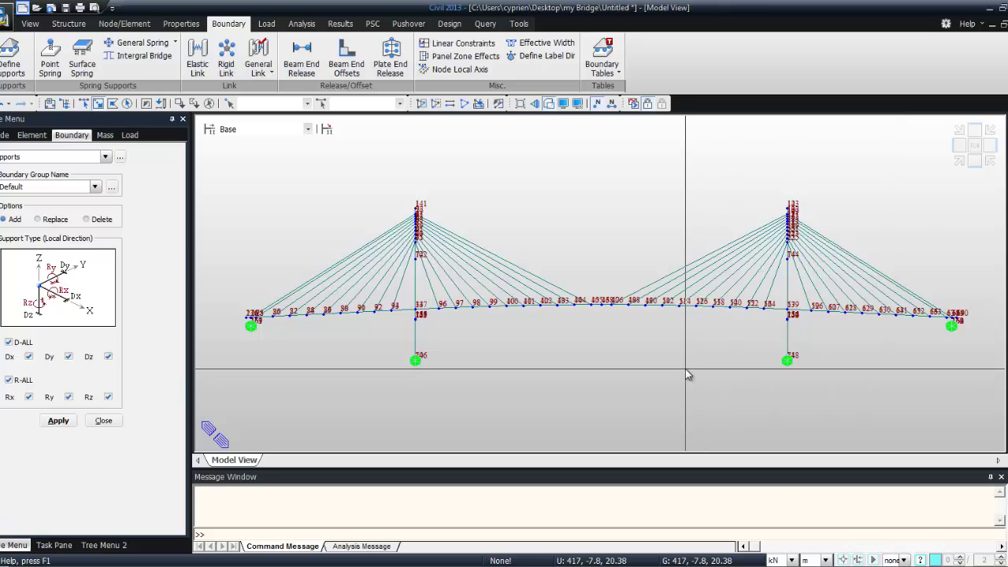
{"action": "left_click", "coordinate": [421, 103]}
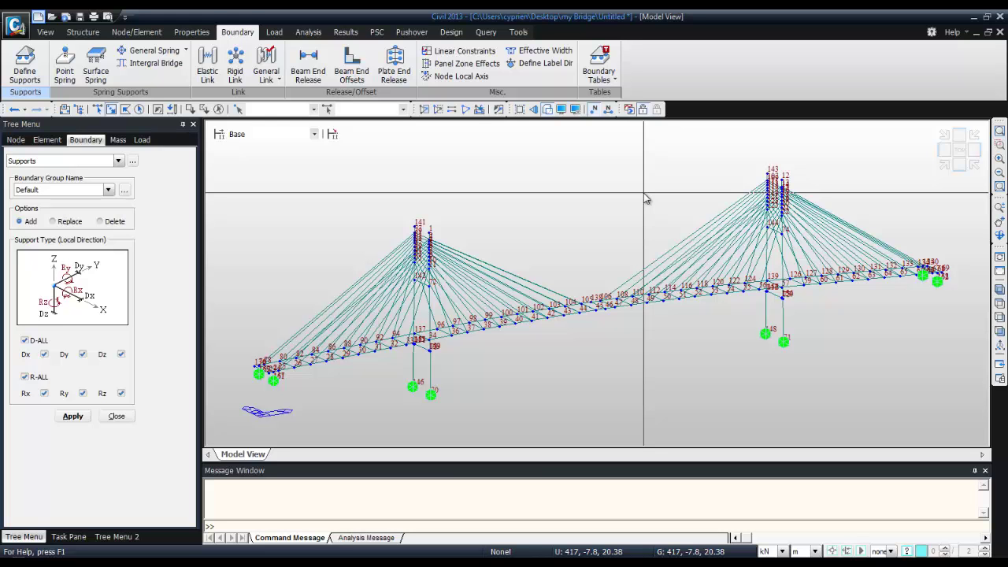
- Switch to the Cable Stayed Backward PDF in Foxit Reader and read the initial cable prestress calculation procedure using Unknown Load Factor
{"action": "key", "text": "alt+Tab"}
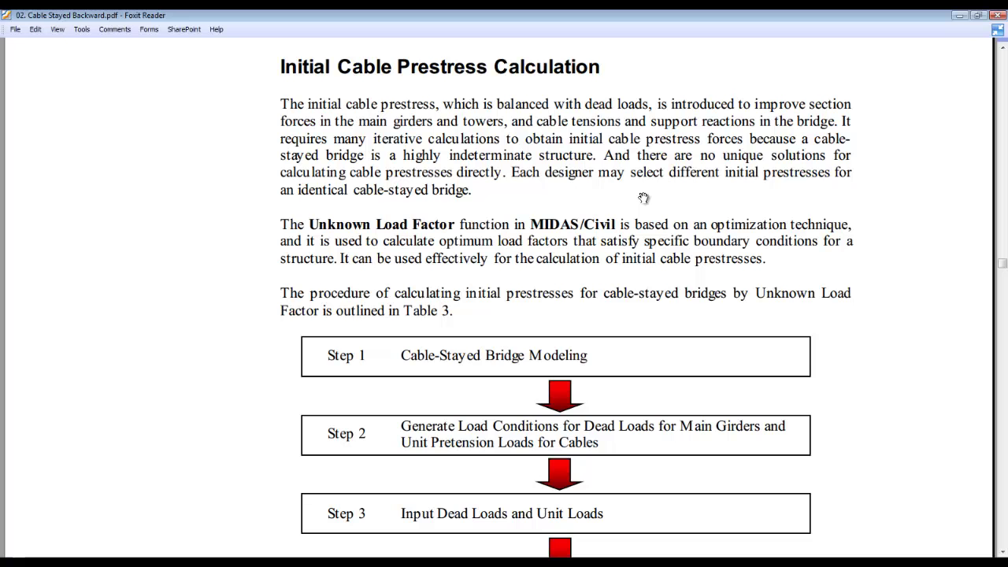
{"action": "scroll", "coordinate": [644, 198], "scroll_direction": "down", "scroll_amount": 1}
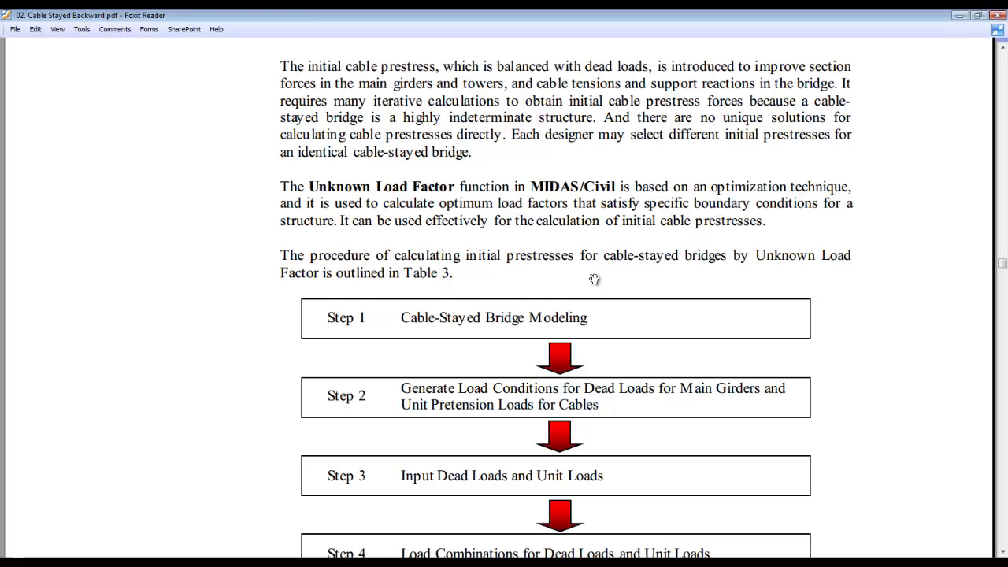
{"action": "scroll", "coordinate": [347, 293], "scroll_direction": "up", "scroll_amount": 1}
{"action": "scroll", "coordinate": [321, 287], "scroll_direction": "down", "scroll_amount": 3}
{"action": "scroll", "coordinate": [315, 335], "scroll_direction": "down", "scroll_amount": 3}
{"action": "scroll", "coordinate": [319, 337], "scroll_direction": "up", "scroll_amount": 2}
{"action": "scroll", "coordinate": [322, 360], "scroll_direction": "up", "scroll_amount": 2}
{"action": "scroll", "coordinate": [328, 368], "scroll_direction": "up", "scroll_amount": 3}
{"action": "scroll", "coordinate": [328, 370], "scroll_direction": "up", "scroll_amount": 1}
{"action": "scroll", "coordinate": [296, 366], "scroll_direction": "down", "scroll_amount": 1}
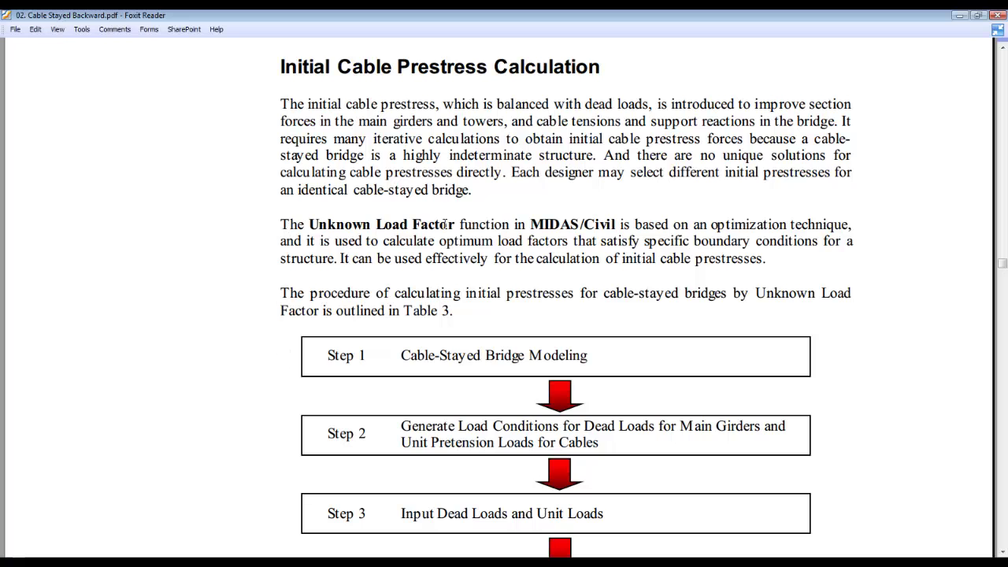